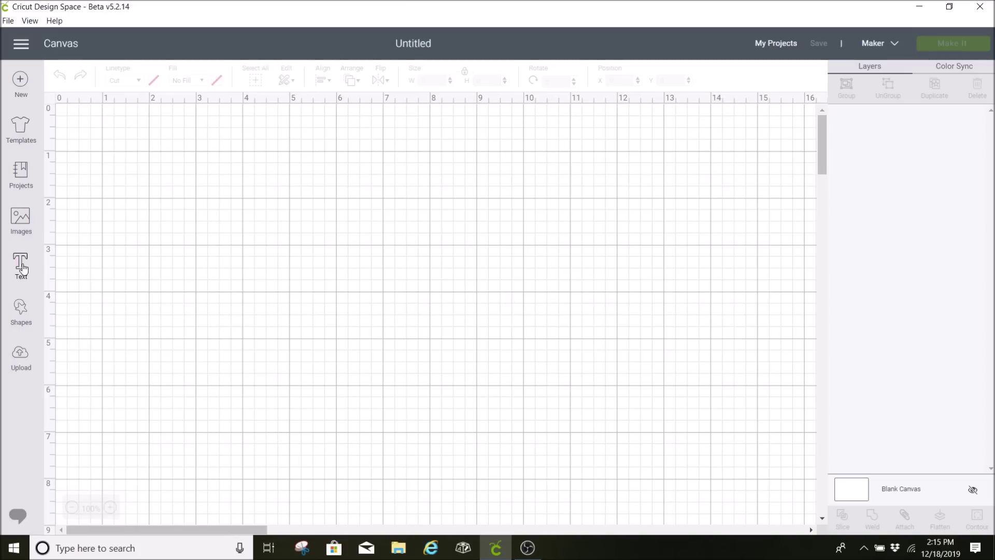
Add the text MOM, enlarge it to about 5.84 by 1.88 inches, and move it to the upper part of the canvas
{"action": "left_click", "coordinate": [21, 264]}
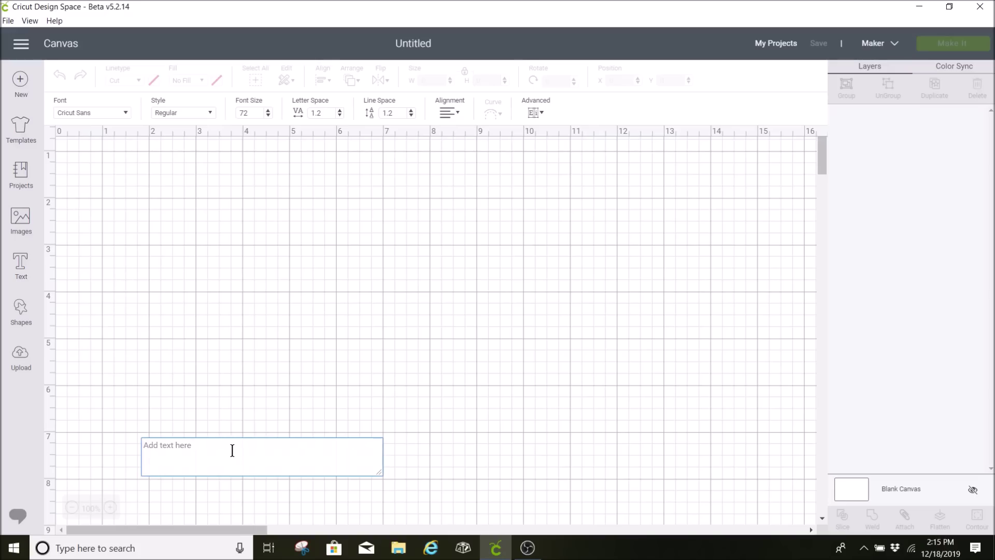
{"action": "type", "text": "MOM"}
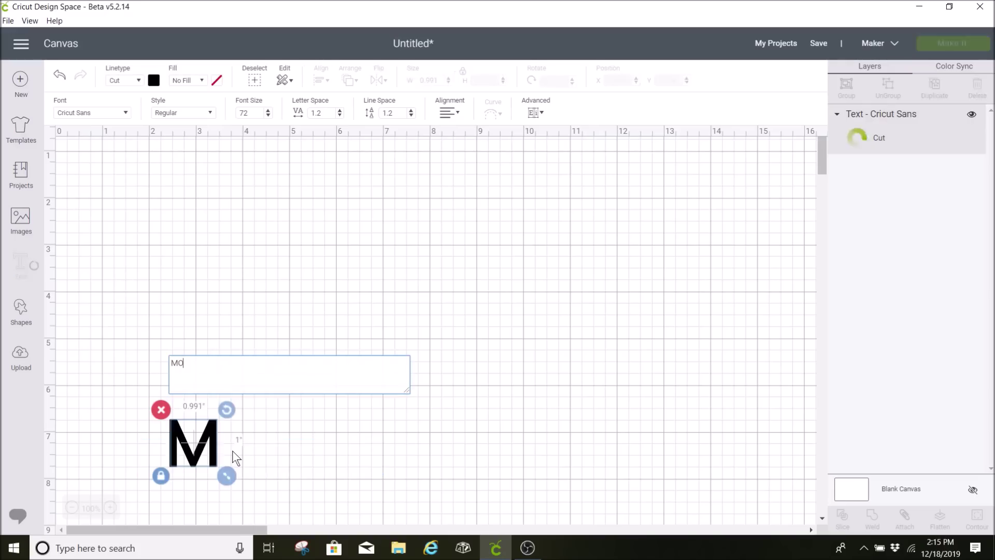
{"action": "left_click_drag", "start_coordinate": [326, 475], "coordinate": [453, 513]}
{"action": "left_click_drag", "start_coordinate": [337, 435], "coordinate": [329, 251]}
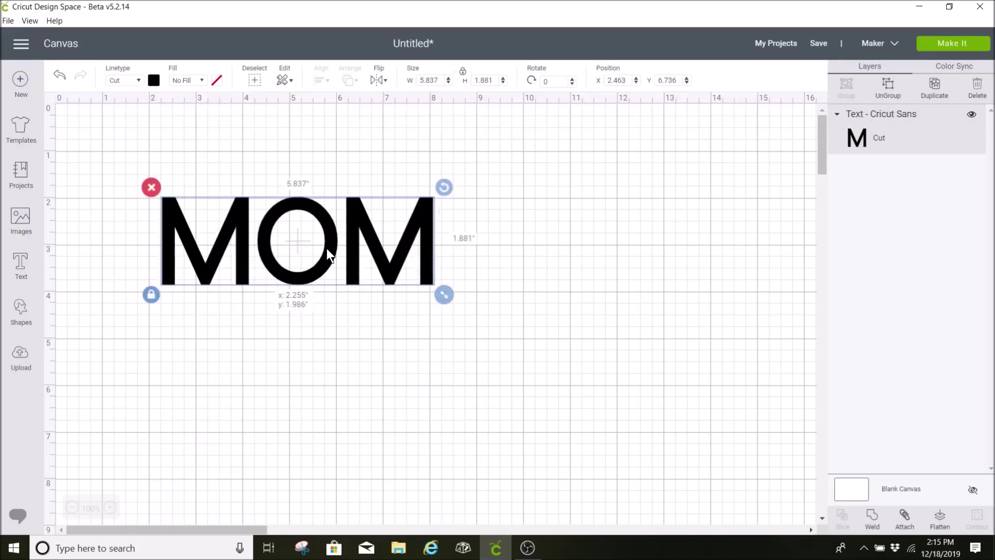
Start a second text object and set its font to I Love Glitter
{"action": "left_click", "coordinate": [25, 264]}
{"action": "left_click", "coordinate": [106, 117]}
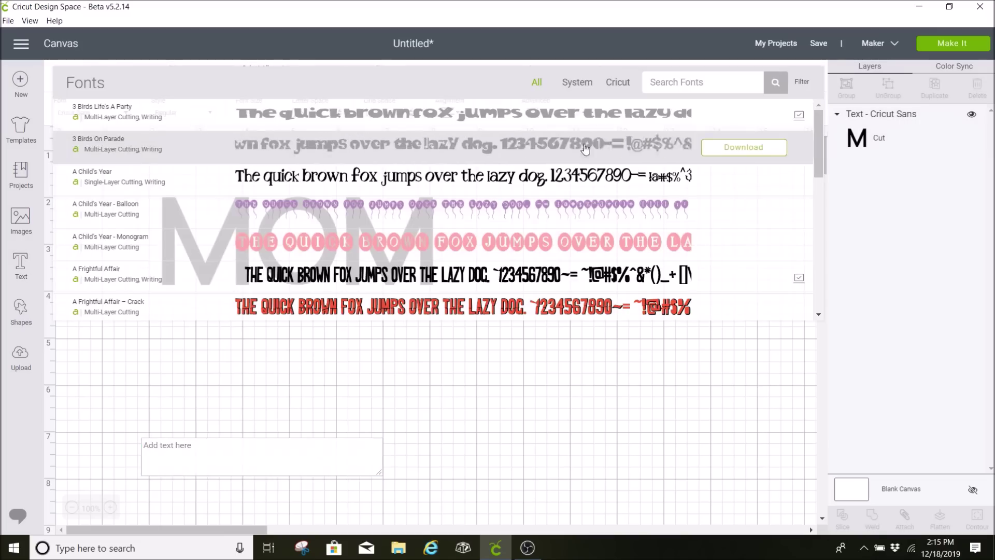
{"action": "left_click", "coordinate": [651, 84]}
{"action": "type", "text": "i love"}
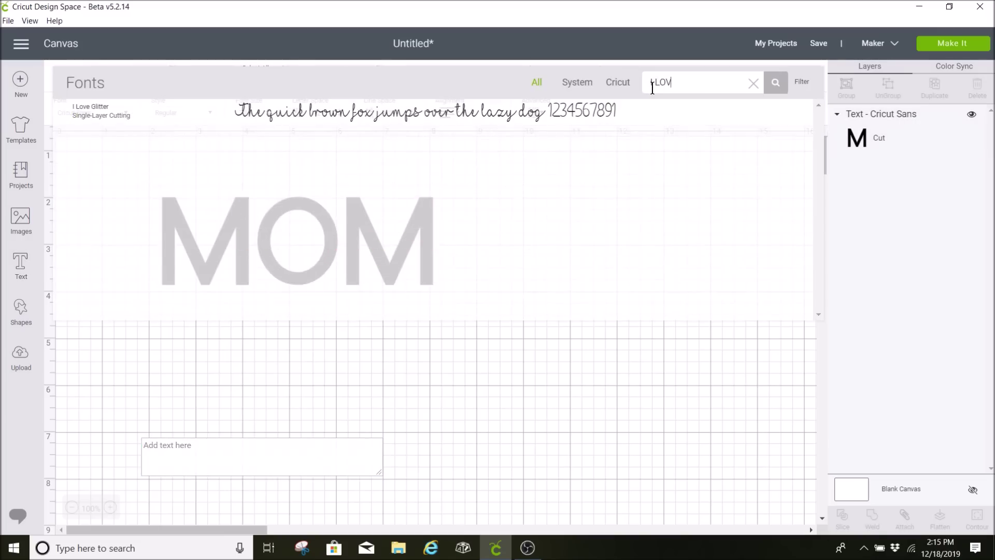
{"action": "left_click", "coordinate": [497, 110]}
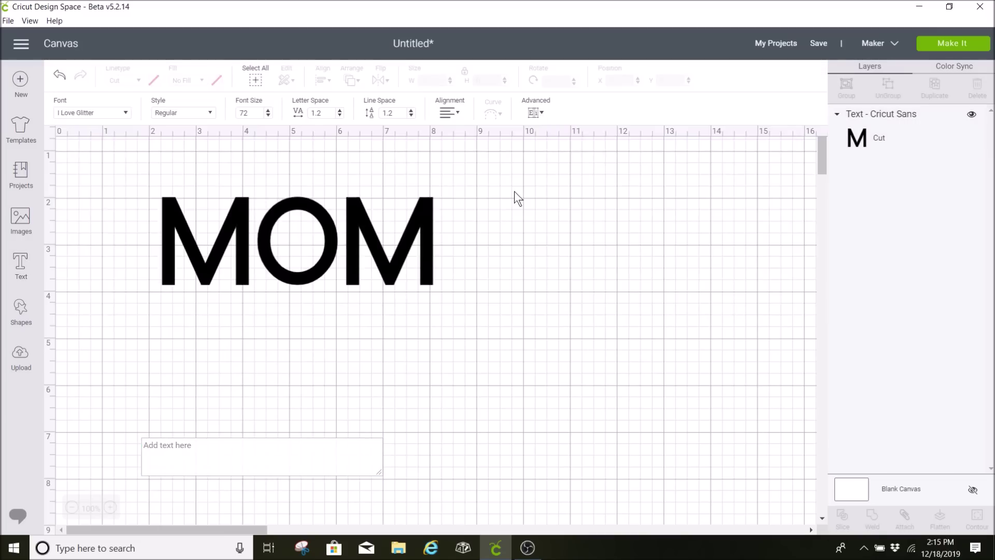
Enter the two first names in the new text, enclosed in square brackets and joined by an underscore for the swashes and heart
{"action": "left_click", "coordinate": [239, 446]}
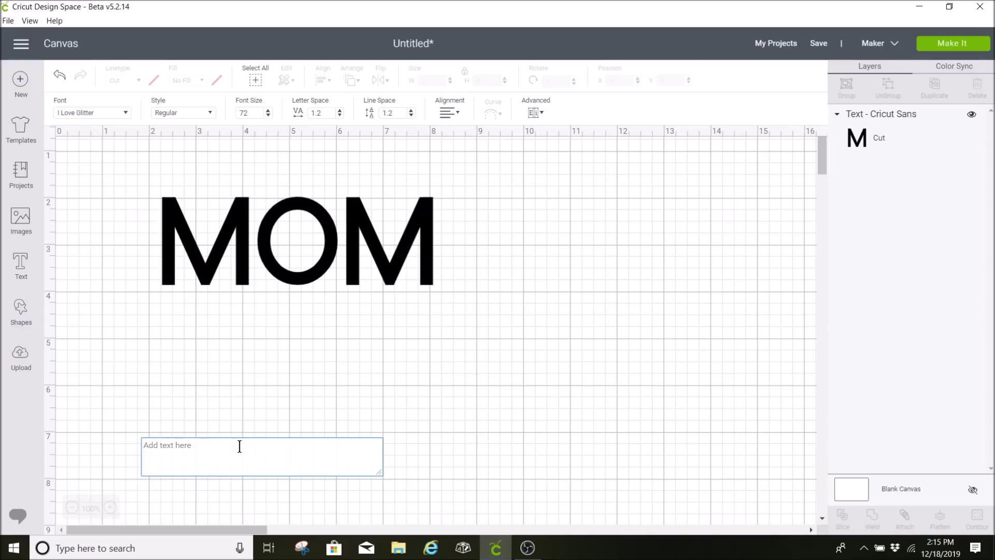
{"action": "key", "text": "ctrl+v"}
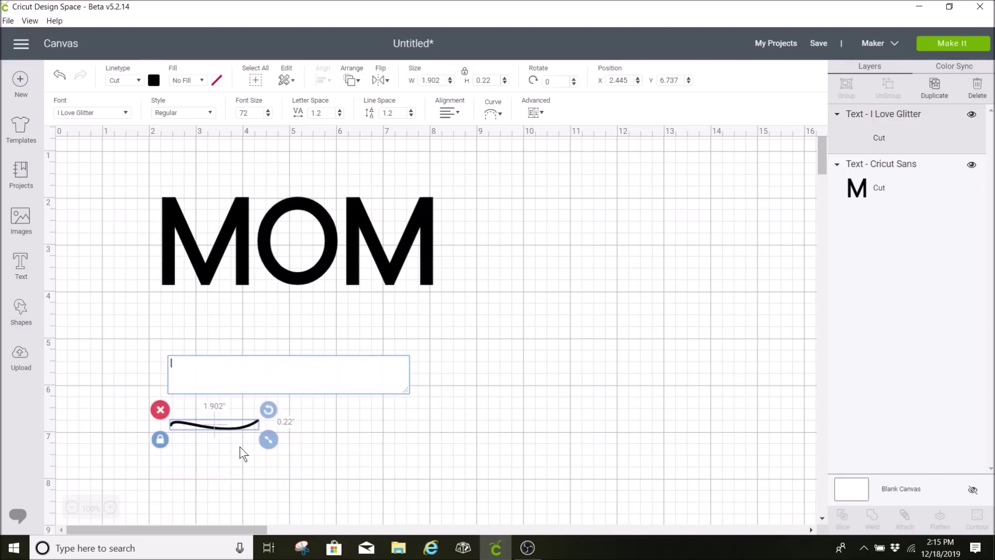
{"action": "type", "text": "Josh"}
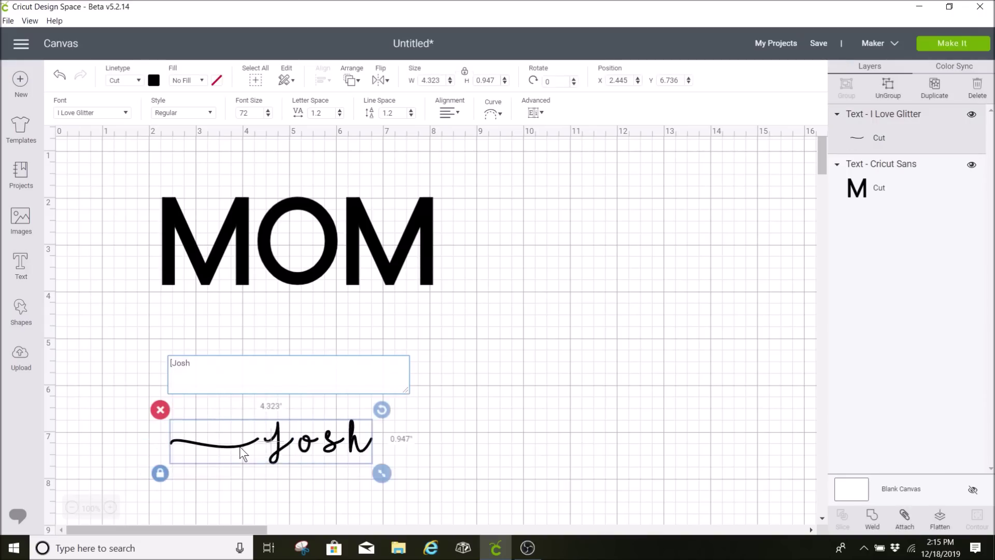
{"action": "type", "text": "ua"}
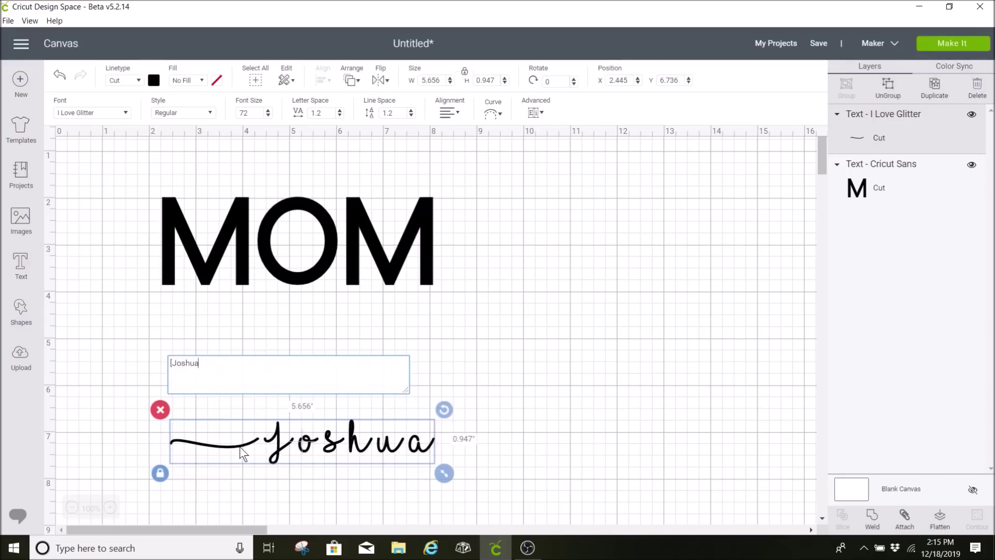
{"action": "key", "text": "ctrl+v"}
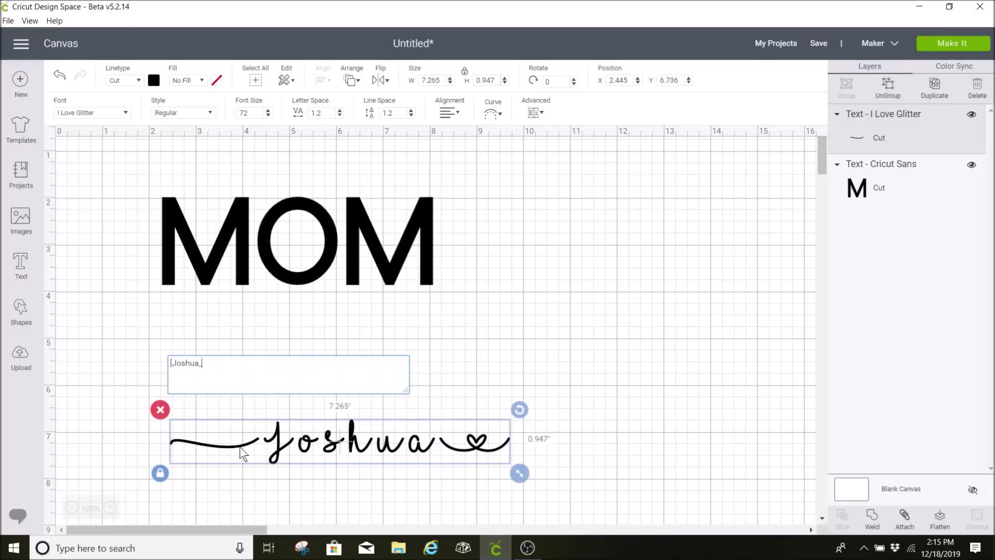
{"action": "type", "text": "Quinn"}
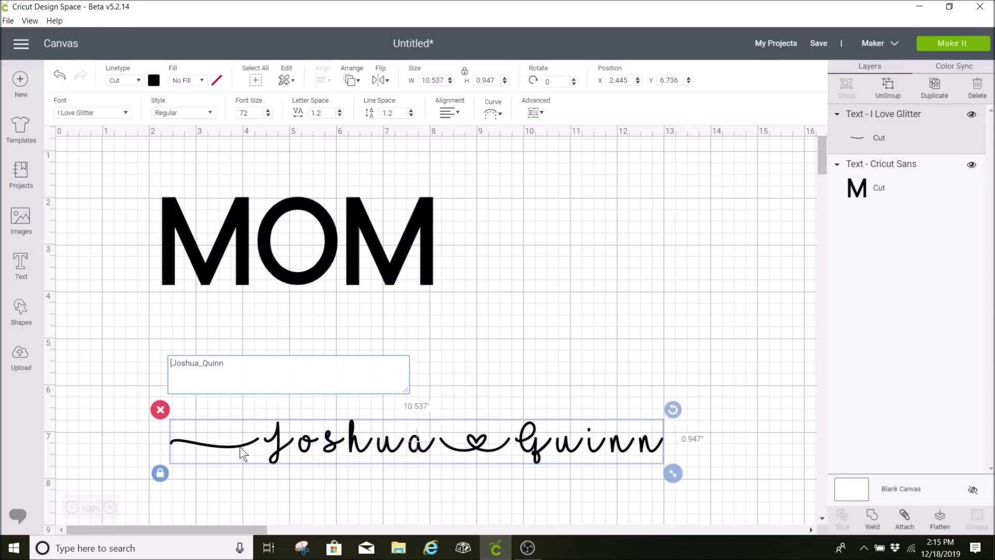
{"action": "type", "text": "]"}
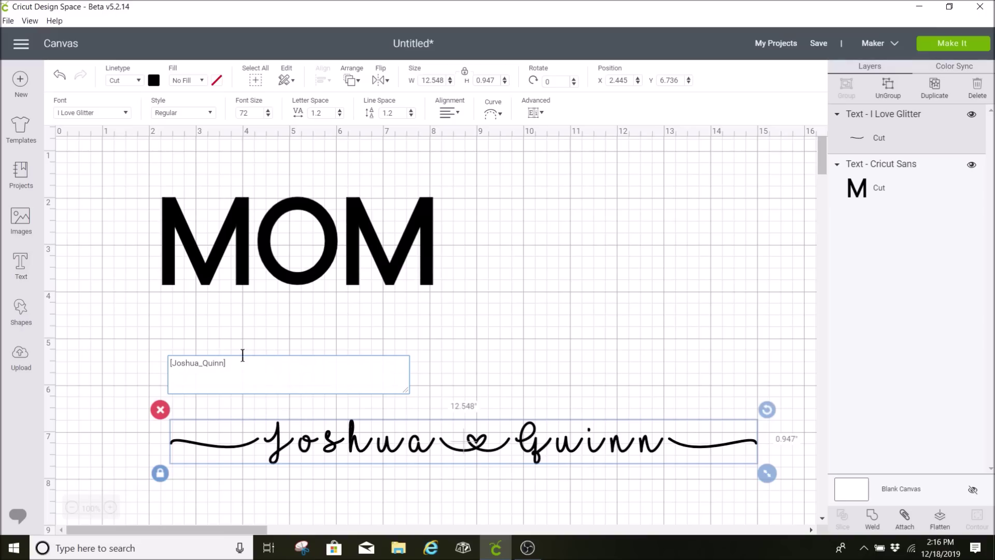
Move the names text closer beneath MOM and reduce its letter space to -0.1
{"action": "left_click_drag", "start_coordinate": [434, 454], "coordinate": [386, 399]}
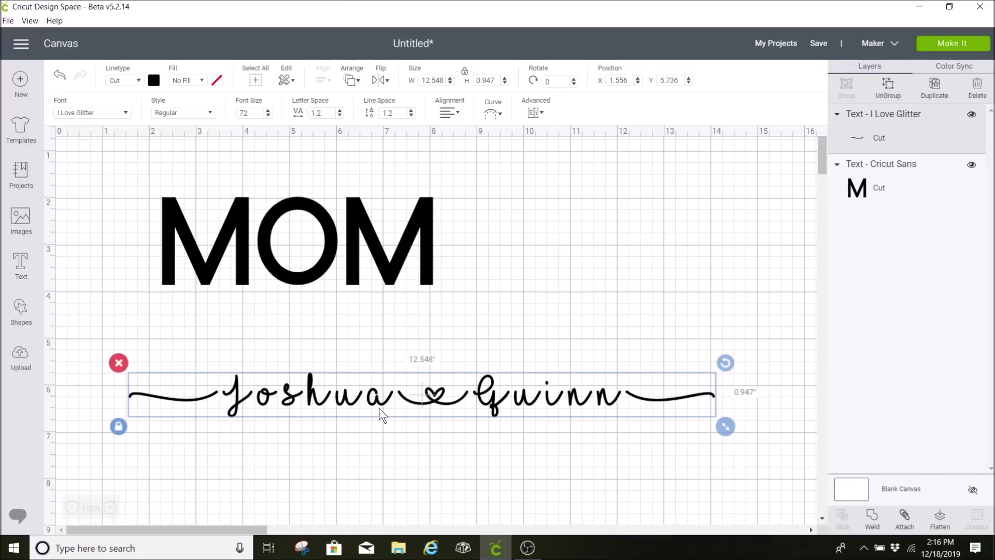
{"action": "left_click", "coordinate": [340, 115]}
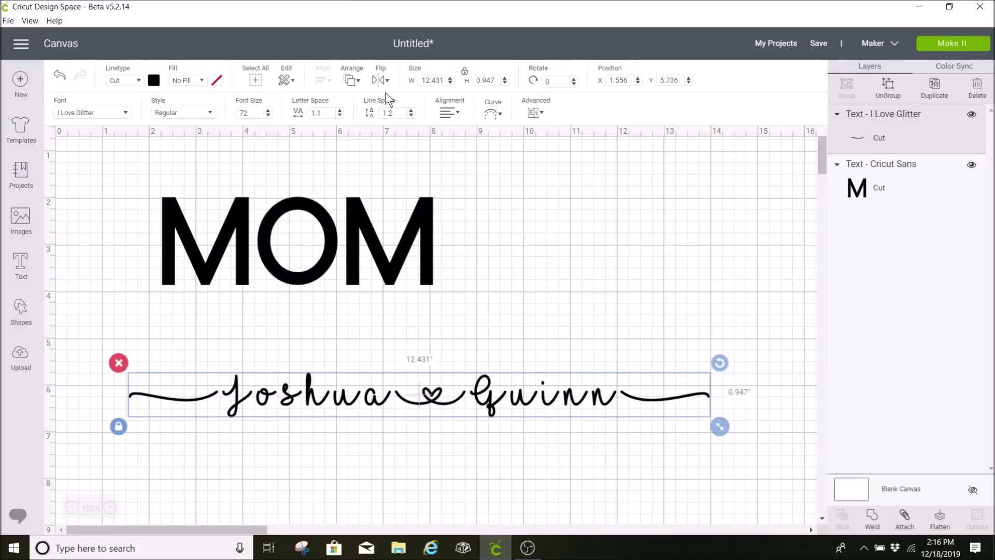
{"action": "left_click", "coordinate": [340, 116]}
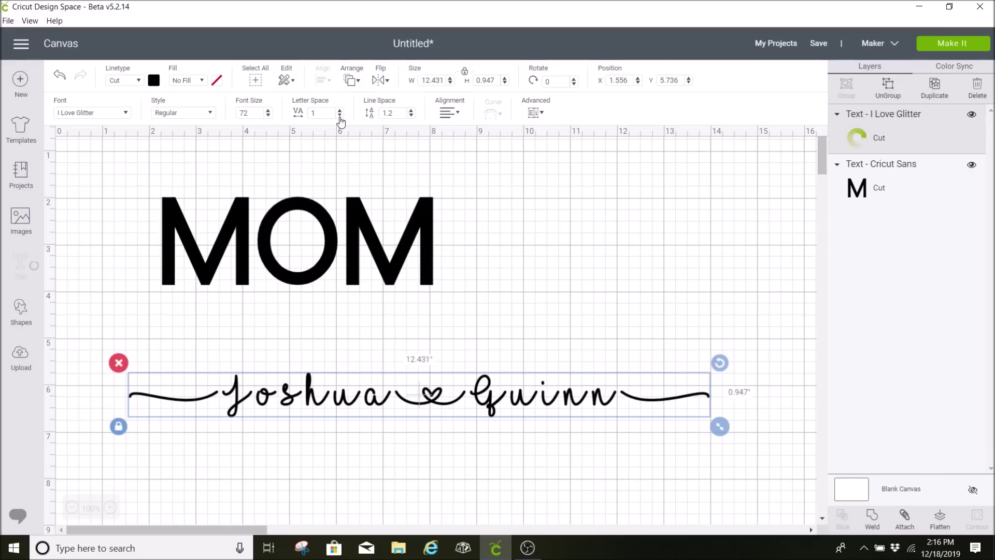
{"action": "left_click", "coordinate": [340, 116]}
{"action": "left_click", "coordinate": [340, 116]}
{"action": "left_click", "coordinate": [340, 116]}
{"action": "left_click", "coordinate": [340, 116]}
{"action": "left_click", "coordinate": [340, 116]}
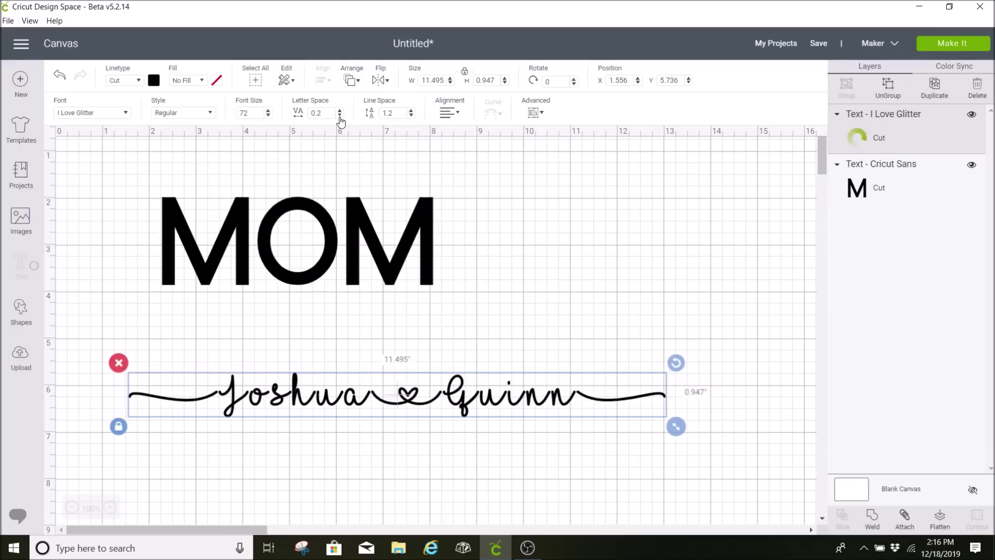
{"action": "left_click", "coordinate": [340, 116]}
{"action": "left_click", "coordinate": [340, 116]}
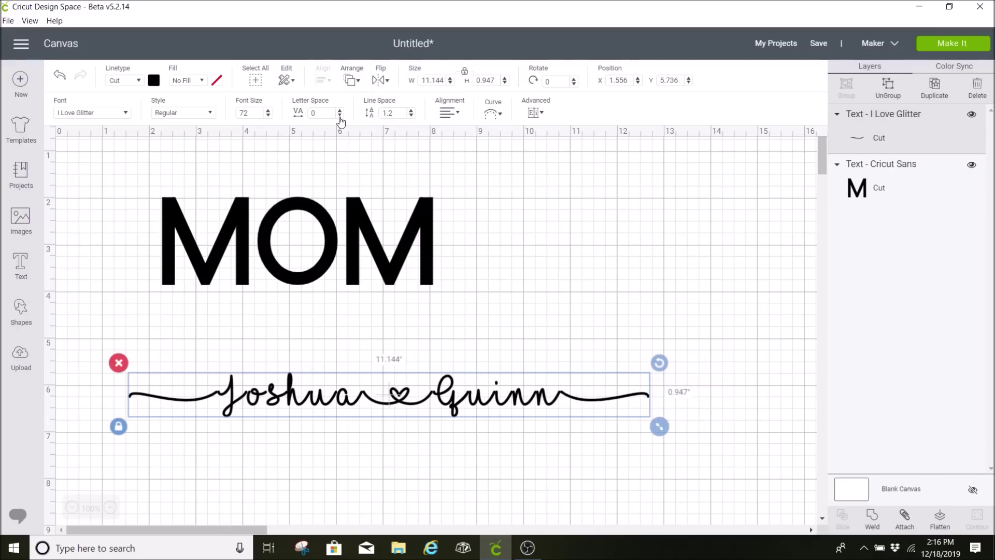
{"action": "left_click", "coordinate": [340, 116]}
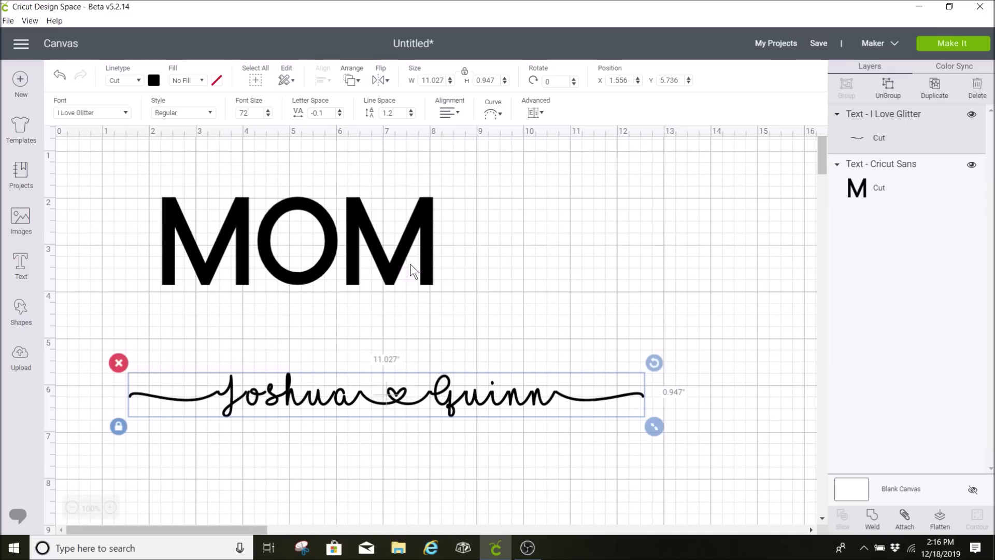
Ungroup the names text into separate letters and shift the second name's letters and ending swash inward to close their gaps
{"action": "left_click", "coordinate": [888, 86]}
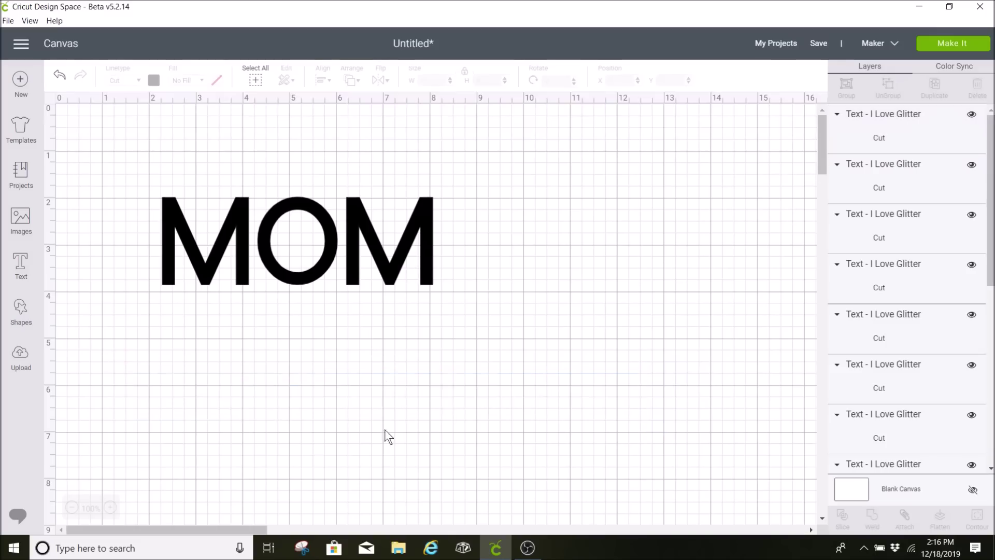
{"action": "left_click", "coordinate": [115, 510]}
{"action": "scroll", "coordinate": [204, 391], "scroll_direction": "down", "scroll_amount": 5}
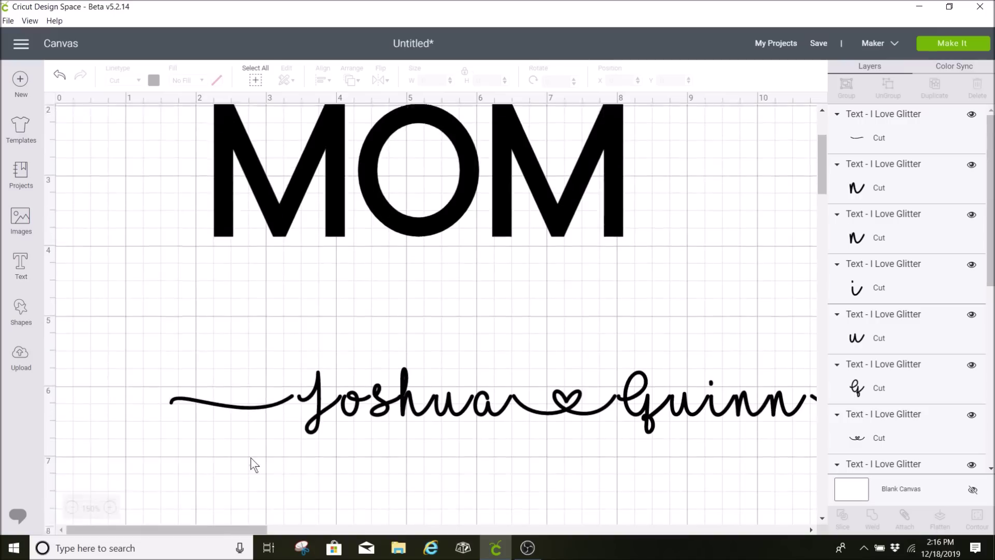
{"action": "left_click_drag", "start_coordinate": [256, 527], "coordinate": [282, 527]}
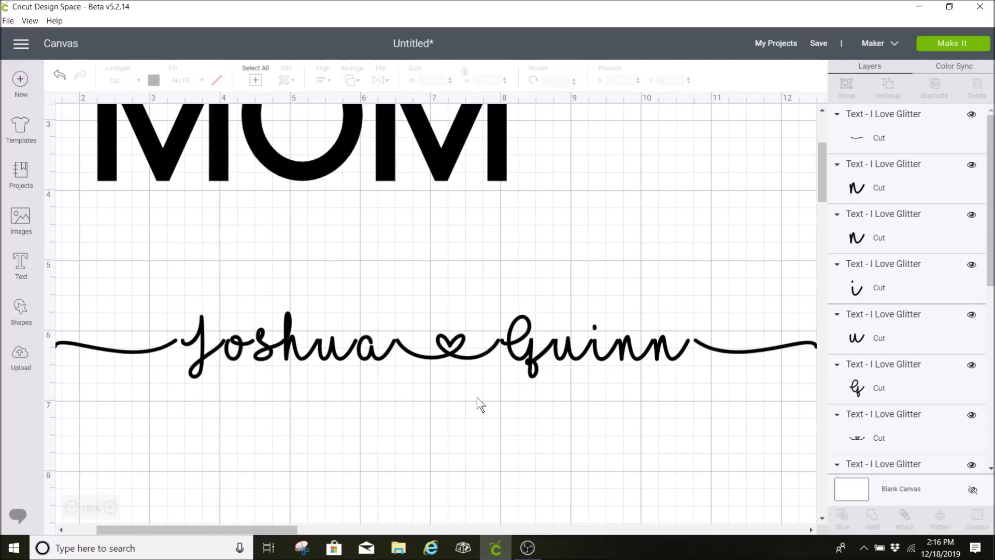
{"action": "left_click", "coordinate": [527, 358]}
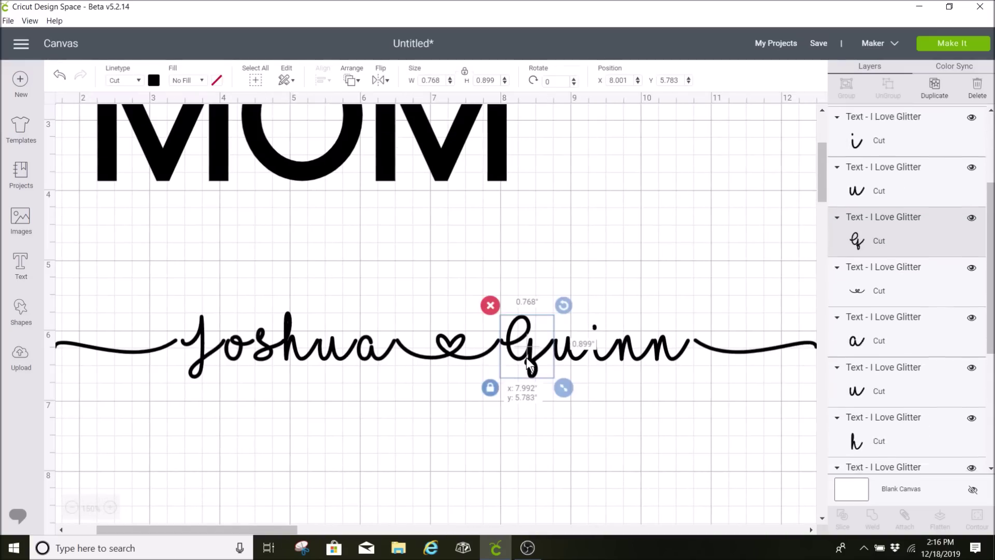
{"action": "left_click", "coordinate": [590, 356]}
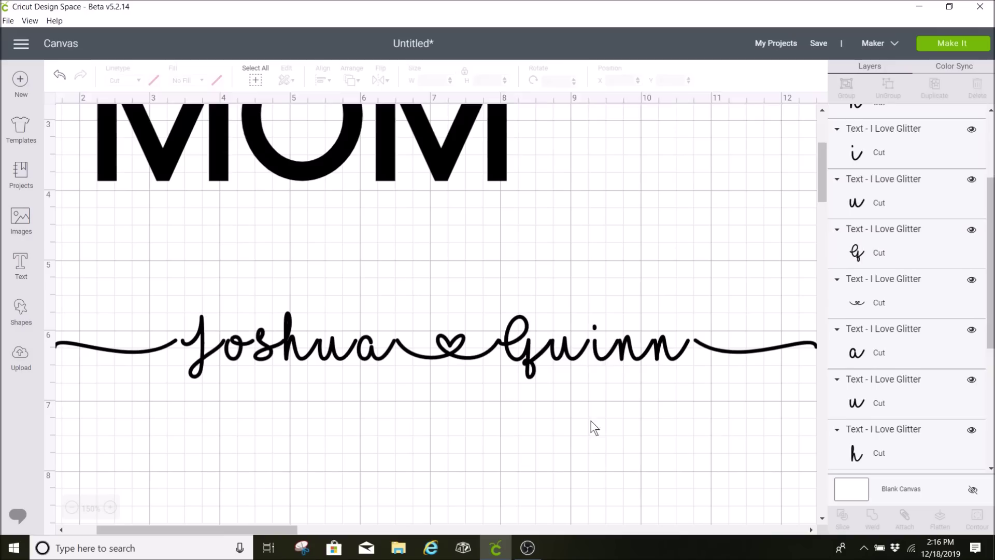
{"action": "left_click", "coordinate": [622, 422]}
{"action": "left_click", "coordinate": [671, 357]}
{"action": "left_click", "coordinate": [697, 346]}
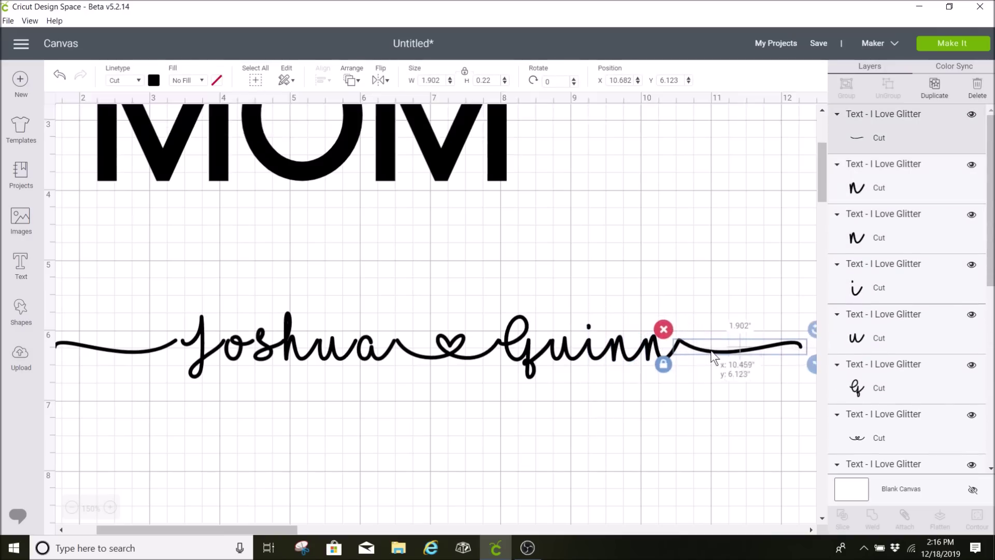
Shift the first name's letters and the opening swash toward the heart so that they overlap and connect
{"action": "left_click", "coordinate": [369, 354]}
{"action": "left_click", "coordinate": [340, 352]}
{"action": "left_click", "coordinate": [246, 352]}
{"action": "left_click", "coordinate": [283, 353]}
{"action": "left_click", "coordinate": [215, 361]}
{"action": "left_click", "coordinate": [179, 348]}
{"action": "left_click", "coordinate": [179, 381]}
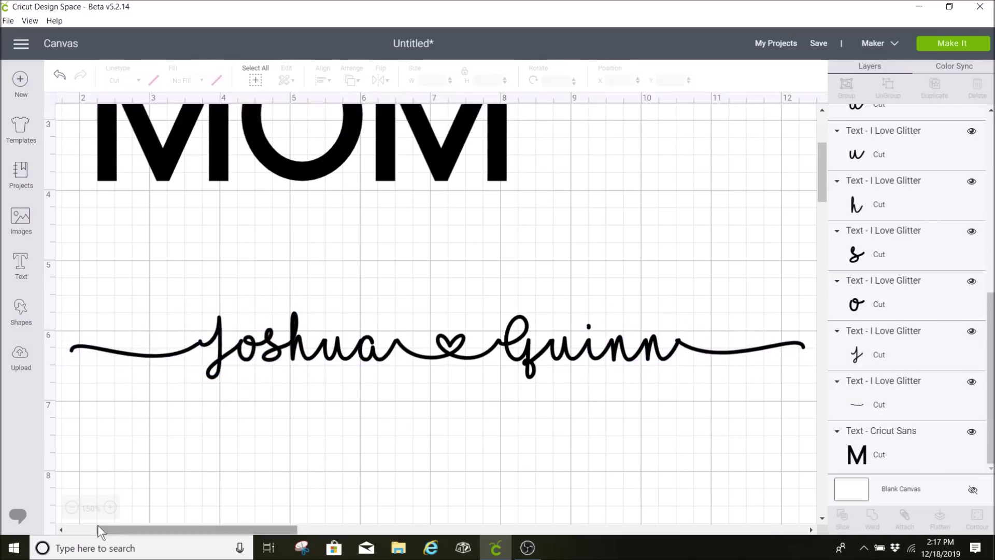
{"action": "left_click", "coordinate": [172, 357]}
Select all letters and swashes of the names line and weld them into one shape
{"action": "scroll", "coordinate": [539, 446], "scroll_direction": "down", "scroll_amount": 1}
{"action": "left_click", "coordinate": [544, 453]}
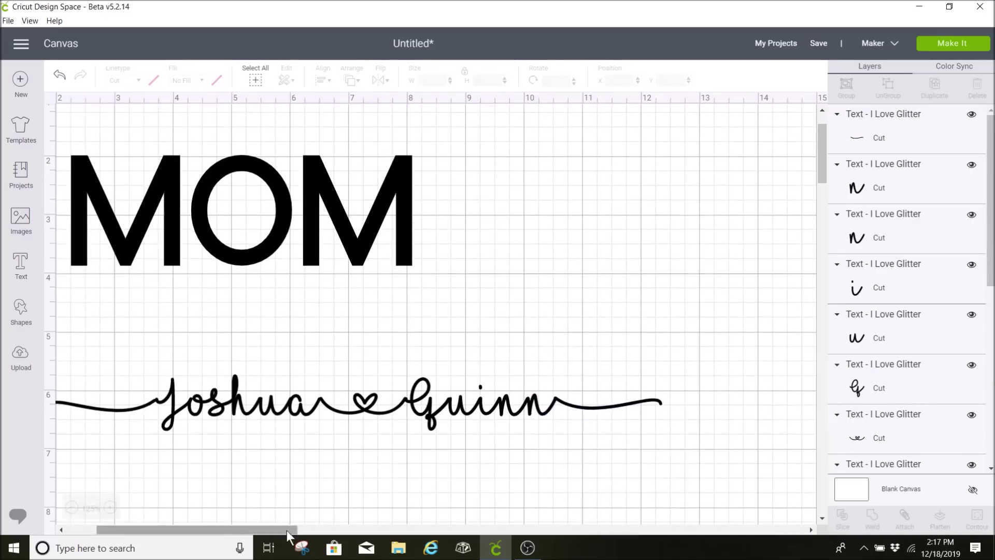
{"action": "left_click_drag", "start_coordinate": [287, 530], "coordinate": [269, 525]}
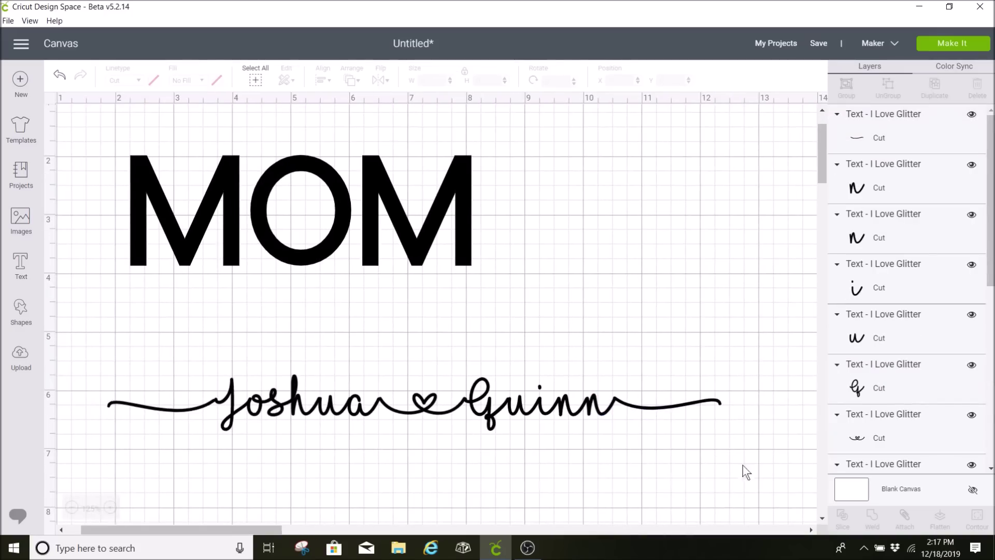
{"action": "left_click_drag", "start_coordinate": [763, 454], "coordinate": [84, 352]}
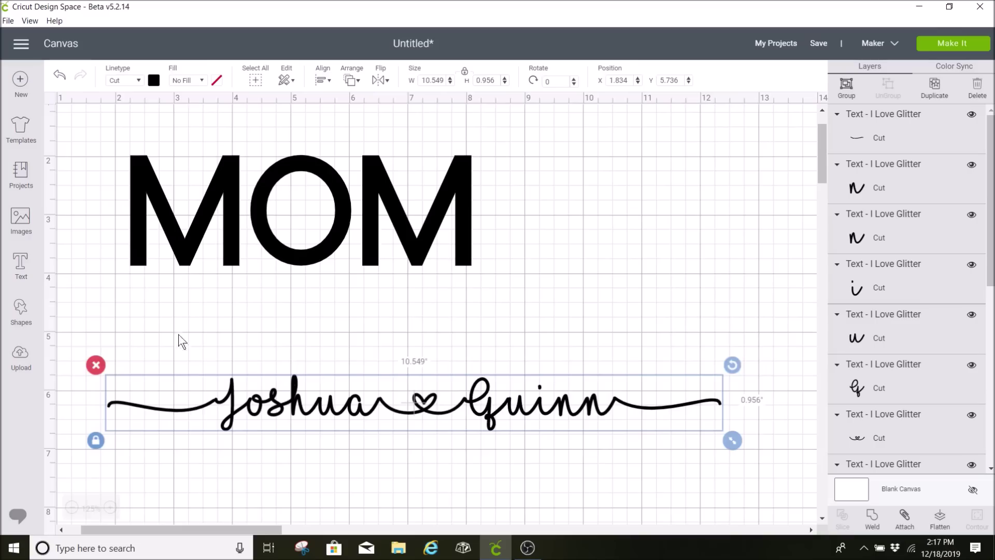
{"action": "left_click", "coordinate": [877, 520]}
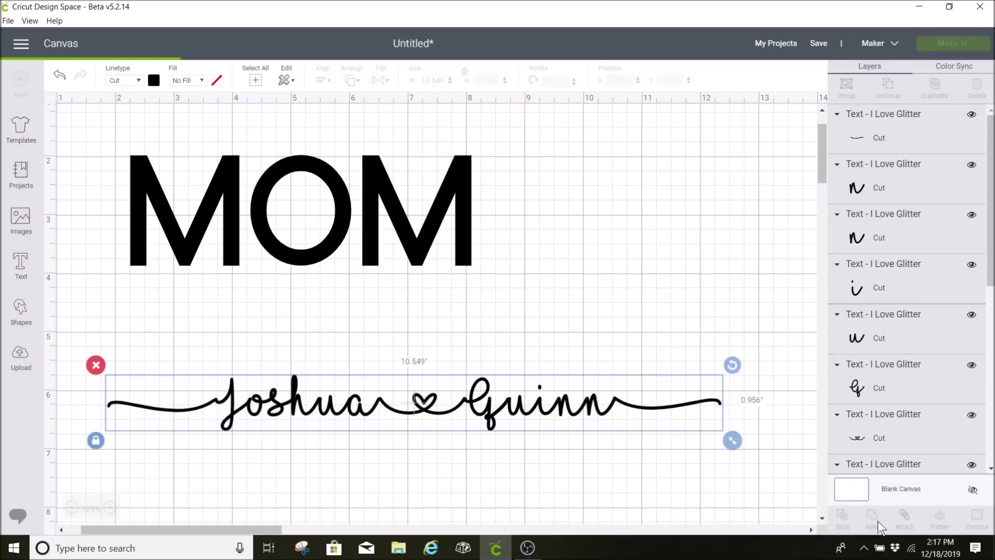
Scale the welded names to about 9.85 inches wide against MOM and place them just below it
{"action": "left_click_drag", "start_coordinate": [277, 533], "coordinate": [254, 533]}
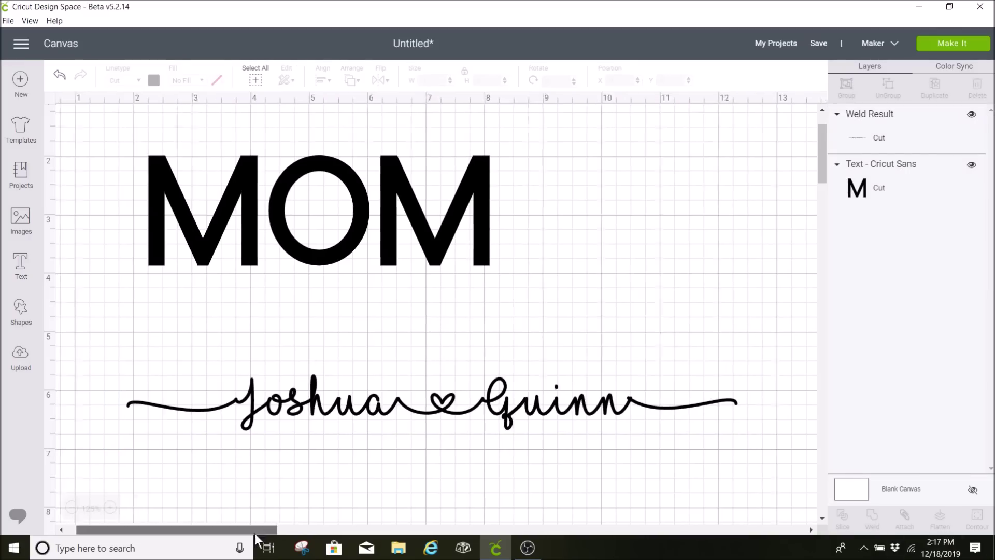
{"action": "left_click_drag", "start_coordinate": [623, 407], "coordinate": [533, 222]}
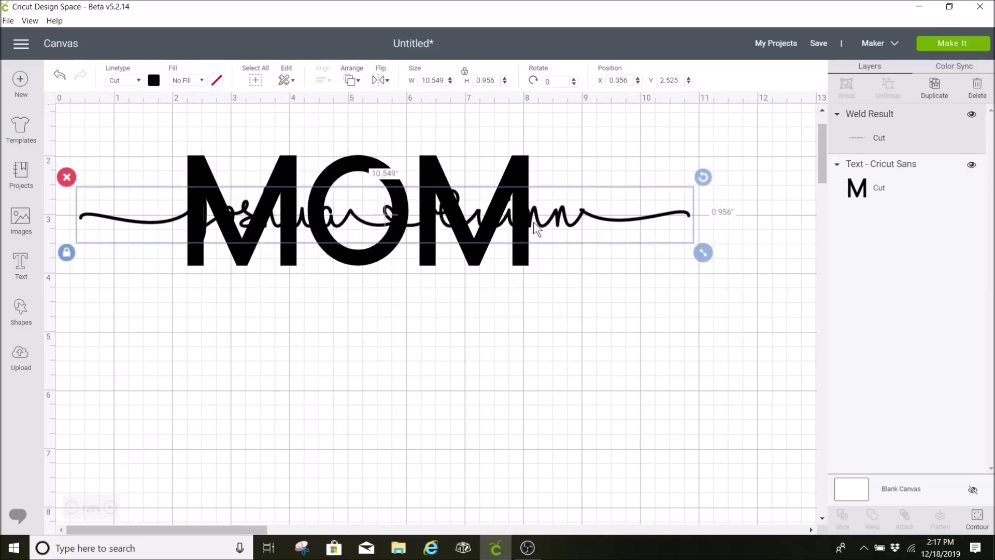
{"action": "scroll", "coordinate": [518, 302], "scroll_direction": "up", "scroll_amount": 3}
{"action": "left_click_drag", "start_coordinate": [705, 327], "coordinate": [652, 314]}
{"action": "left_click_drag", "start_coordinate": [596, 284], "coordinate": [603, 290]}
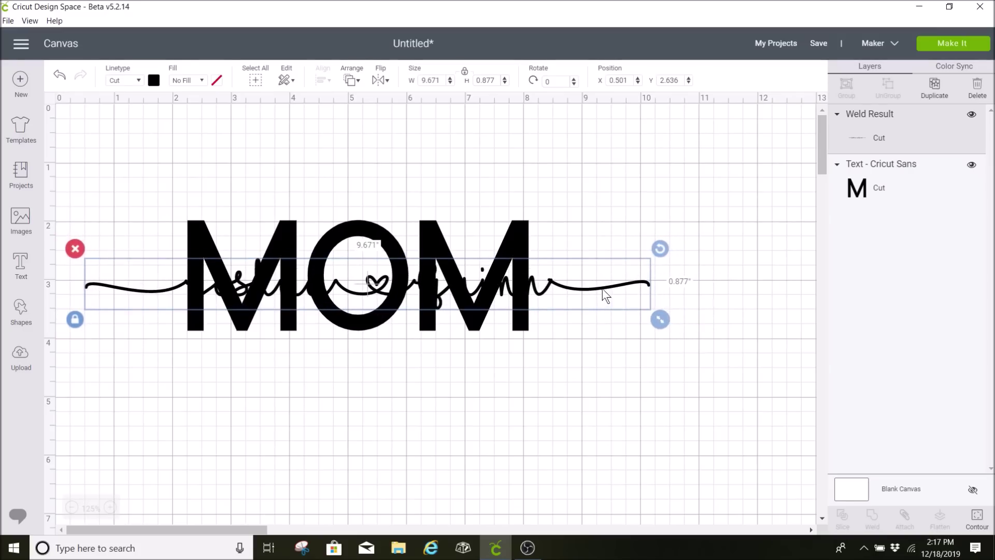
{"action": "left_click_drag", "start_coordinate": [656, 328], "coordinate": [666, 329]}
{"action": "left_click_drag", "start_coordinate": [593, 288], "coordinate": [582, 371]}
Hide the MOM text layer and move the welded names up to about X 0.99, Y 3.3 inches
{"action": "left_click", "coordinate": [523, 324]}
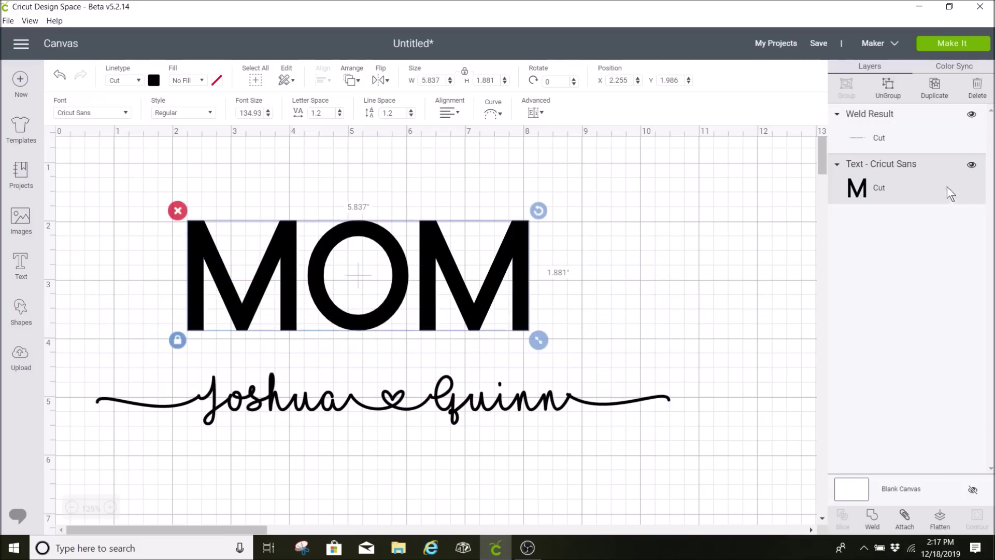
{"action": "left_click", "coordinate": [972, 166]}
{"action": "left_click_drag", "start_coordinate": [446, 416], "coordinate": [464, 340]}
Set the fill of the welded names to Print
{"action": "left_click", "coordinate": [193, 80]}
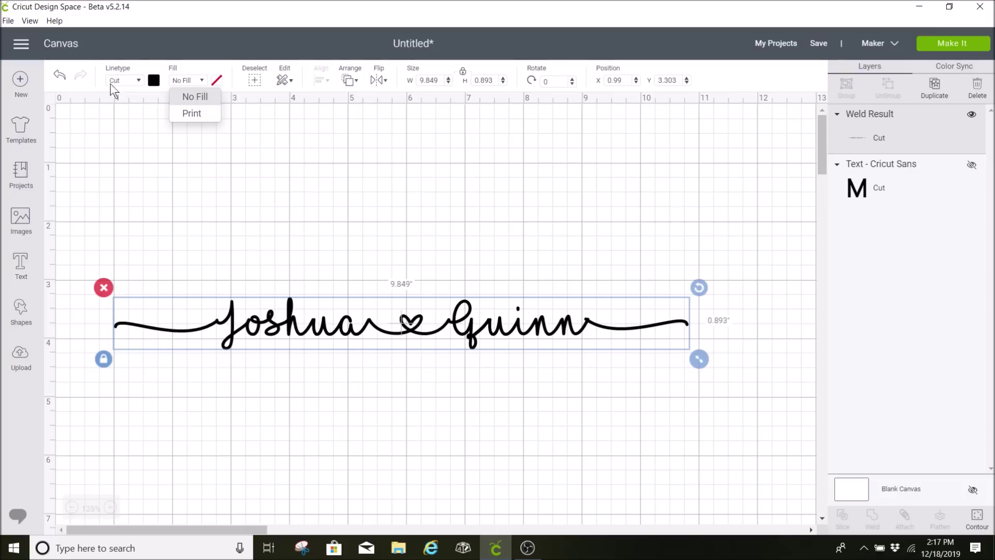
{"action": "left_click", "coordinate": [261, 213]}
{"action": "left_click", "coordinate": [244, 326]}
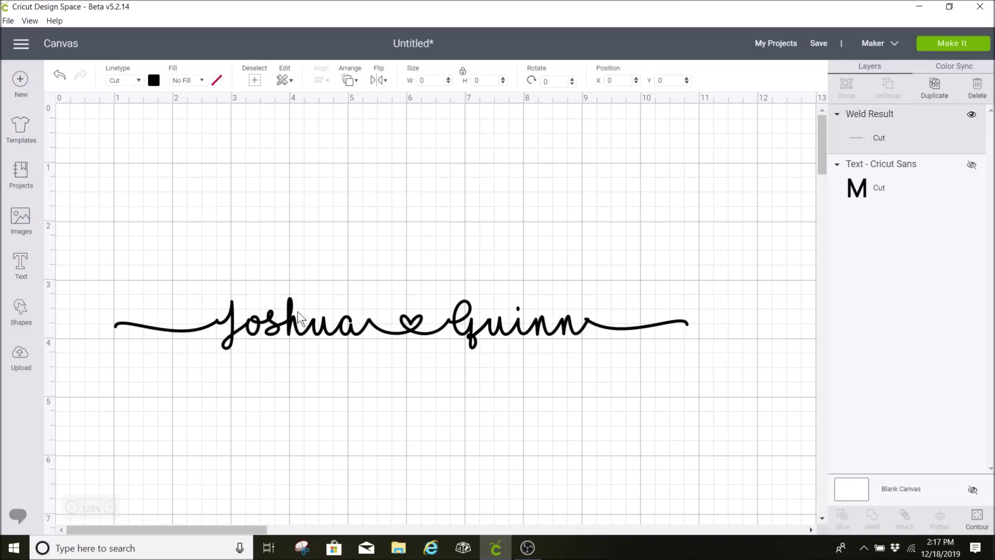
{"action": "left_click", "coordinate": [187, 81]}
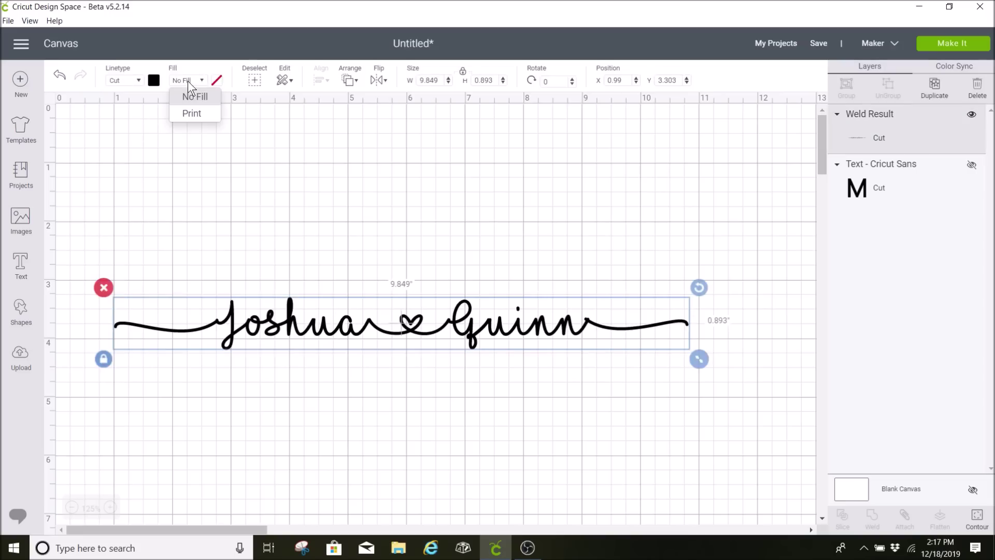
{"action": "left_click", "coordinate": [194, 115]}
Move the welded names up to about X 0.79, Y 2.65 inches and scale them down to about 9.07 inches wide
{"action": "left_click_drag", "start_coordinate": [366, 323], "coordinate": [355, 287]}
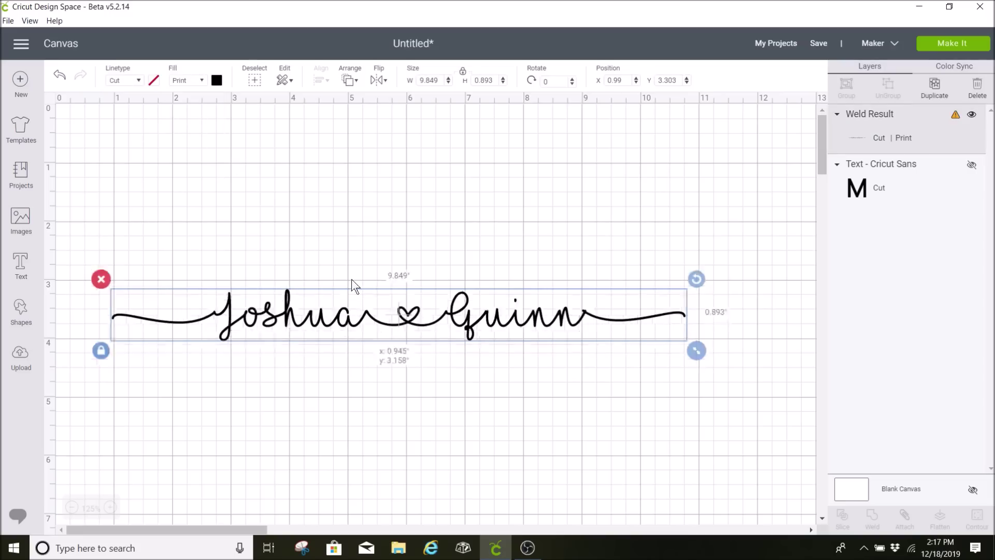
{"action": "left_click_drag", "start_coordinate": [682, 325], "coordinate": [657, 321]}
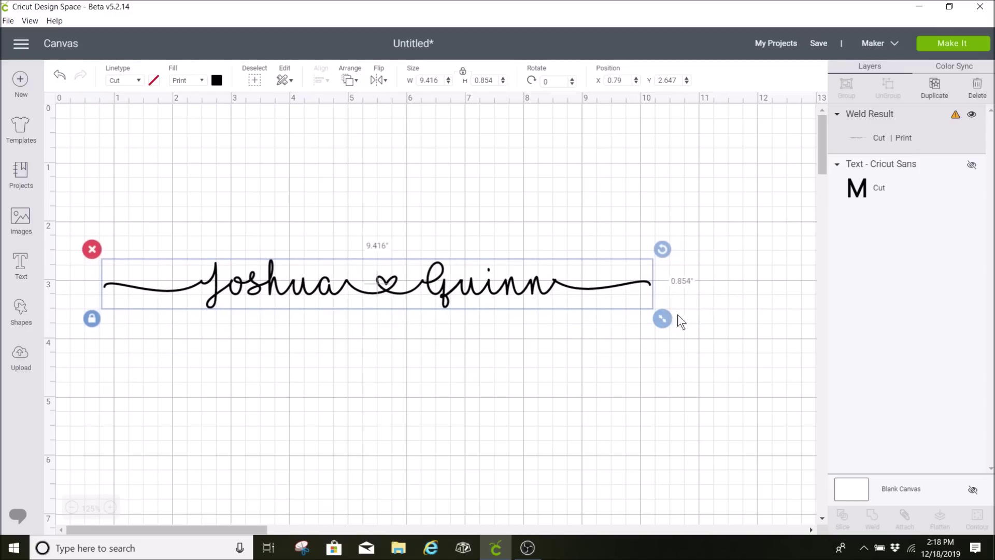
{"action": "left_click_drag", "start_coordinate": [662, 320], "coordinate": [642, 316]}
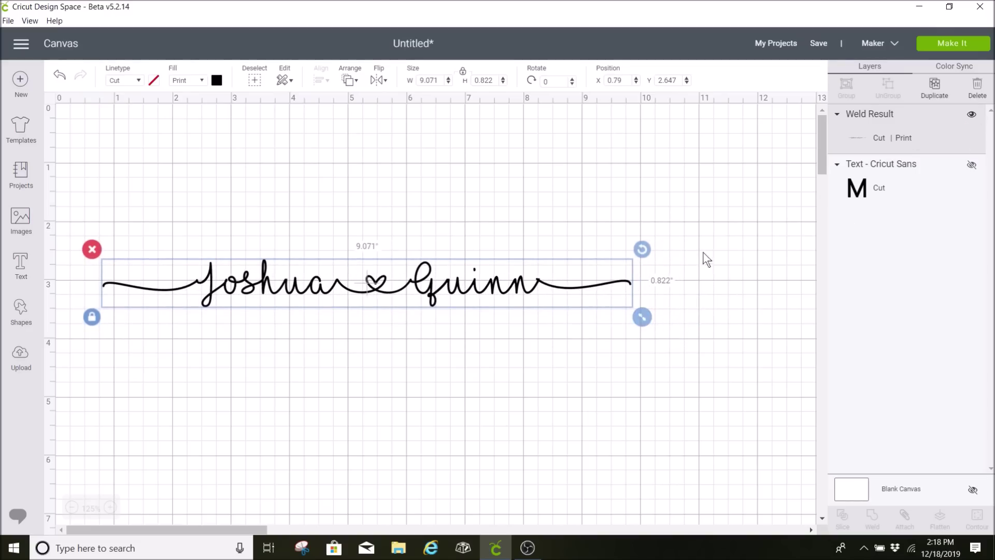
Prepare the project for making, continue past the mat preview, and open the print setup
{"action": "left_click", "coordinate": [948, 46]}
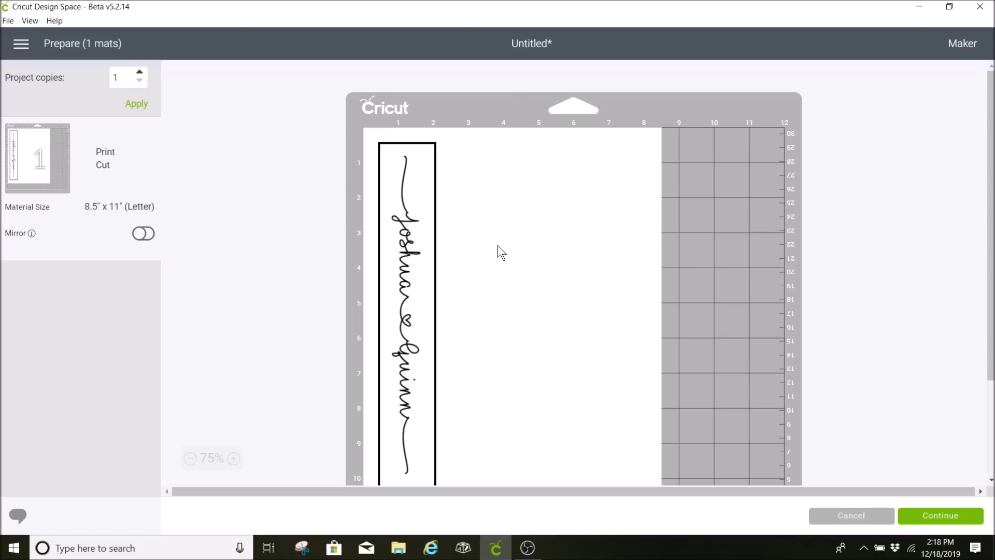
{"action": "left_click", "coordinate": [950, 518]}
{"action": "left_click", "coordinate": [265, 194]}
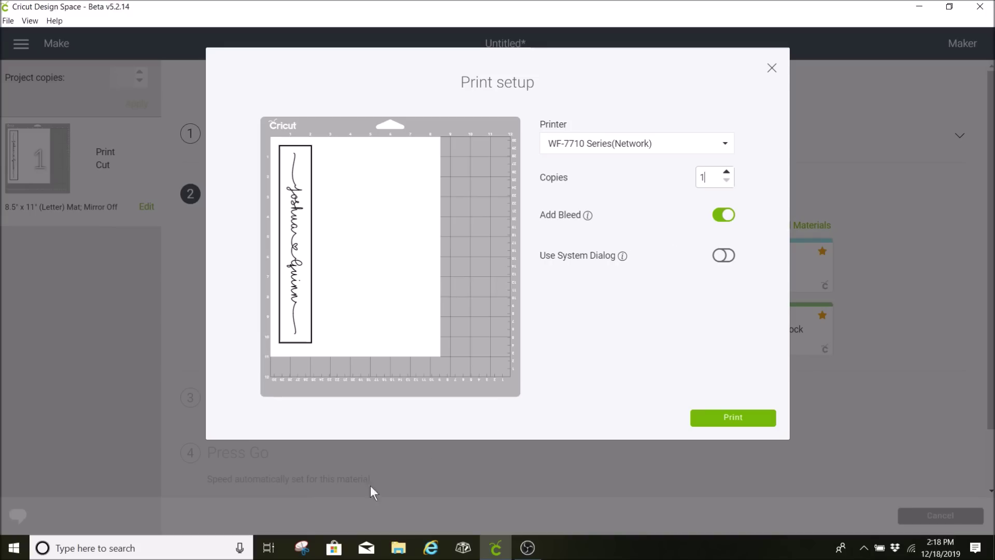
Open Snipping Tool and capture the names inside the black registration frame of the print preview
{"action": "left_click", "coordinate": [193, 548]}
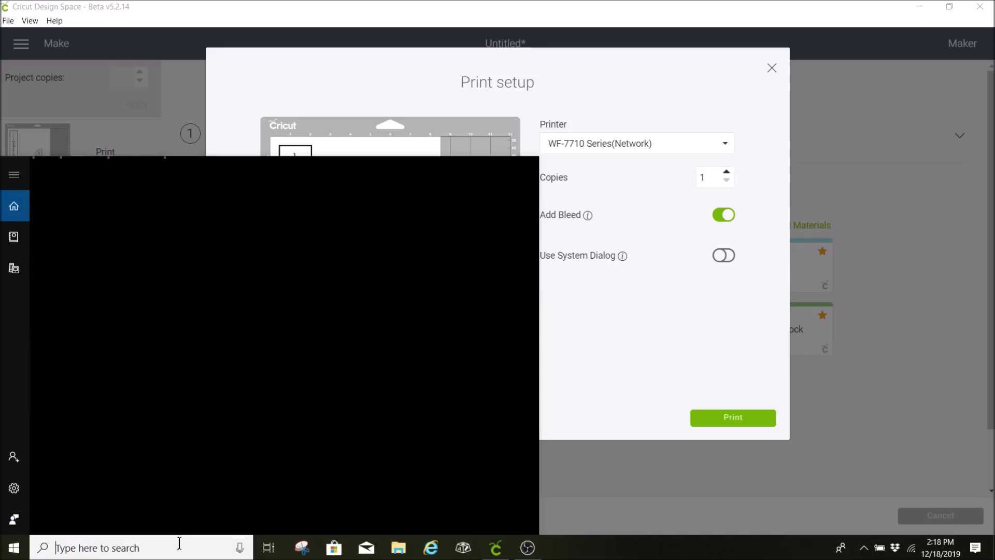
{"action": "type", "text": "snipping"}
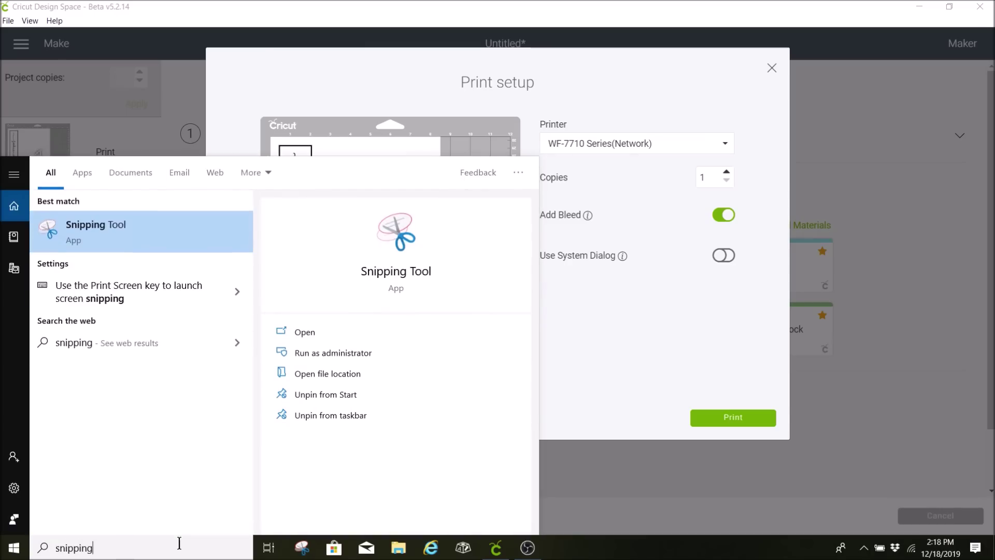
{"action": "left_click", "coordinate": [132, 233]}
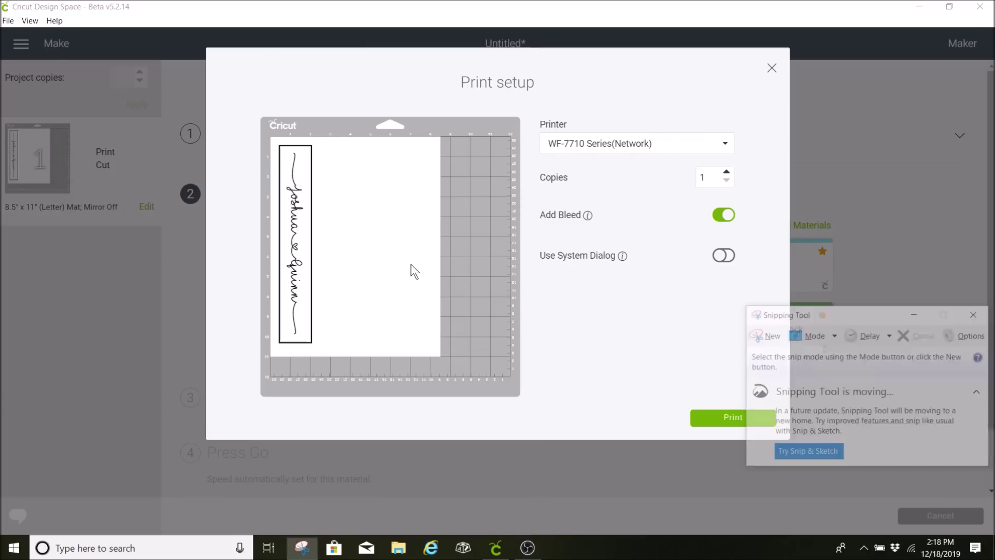
{"action": "left_click", "coordinate": [763, 336]}
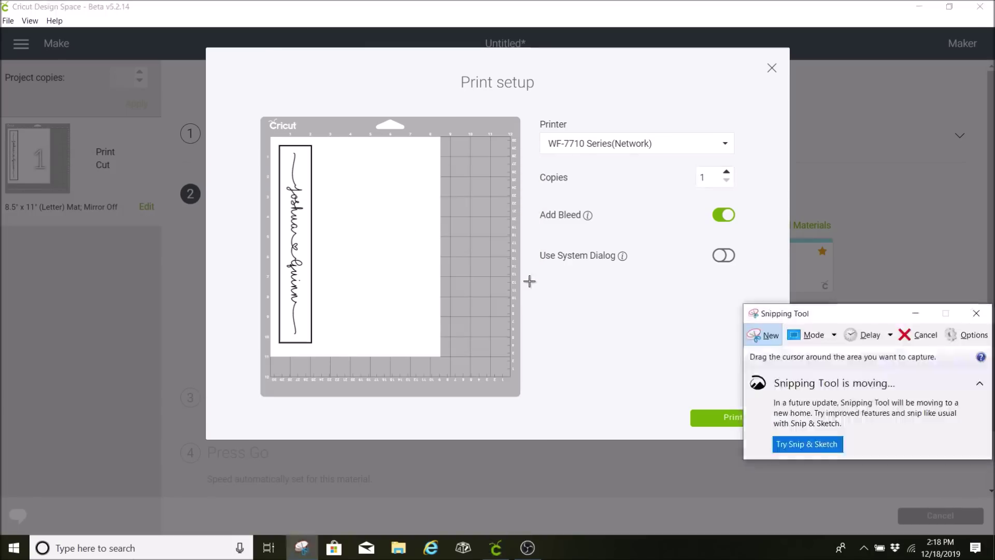
{"action": "left_click_drag", "start_coordinate": [283, 149], "coordinate": [308, 340]}
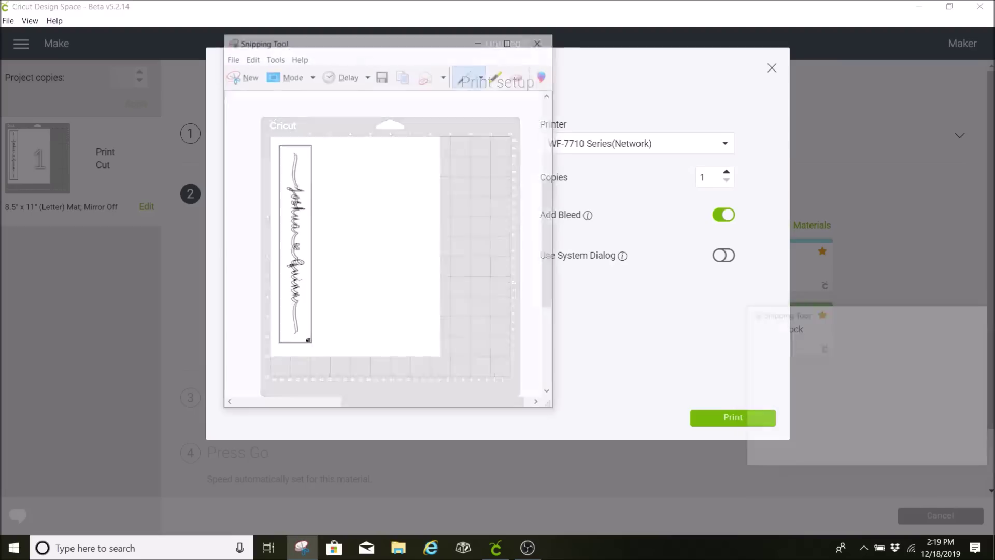
Save the snip as Capture.JPG in the knockout text folder and close Snipping Tool
{"action": "left_click", "coordinate": [233, 55]}
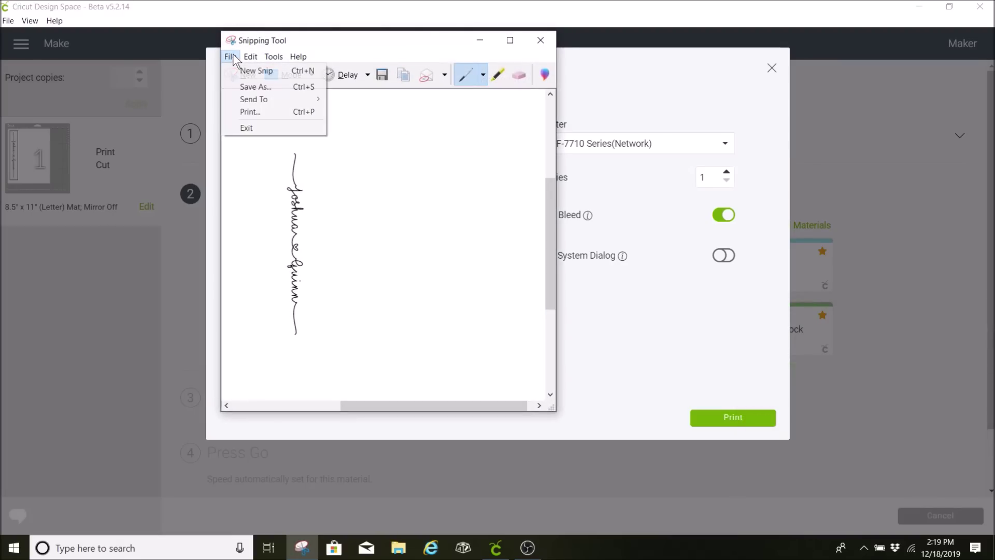
{"action": "left_click", "coordinate": [249, 84]}
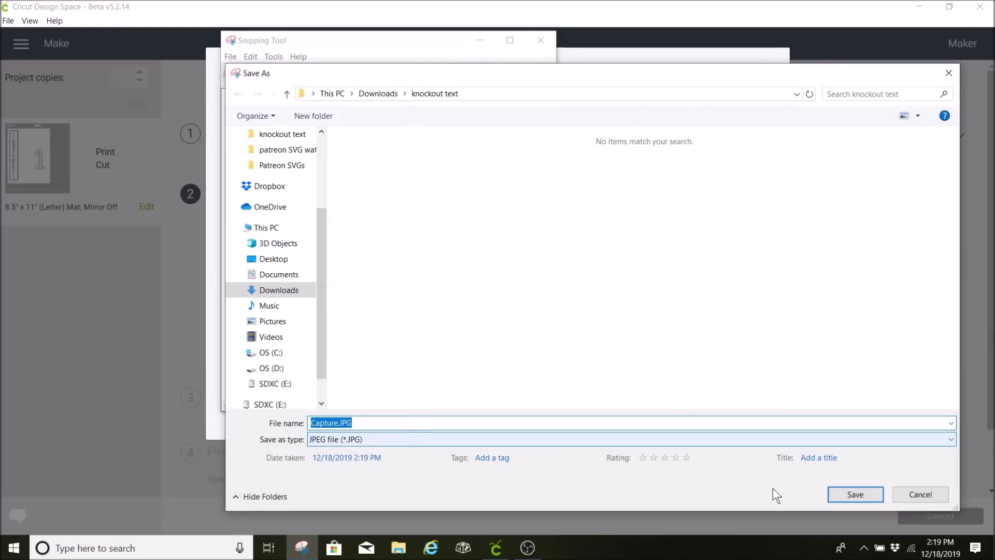
{"action": "left_click", "coordinate": [850, 495]}
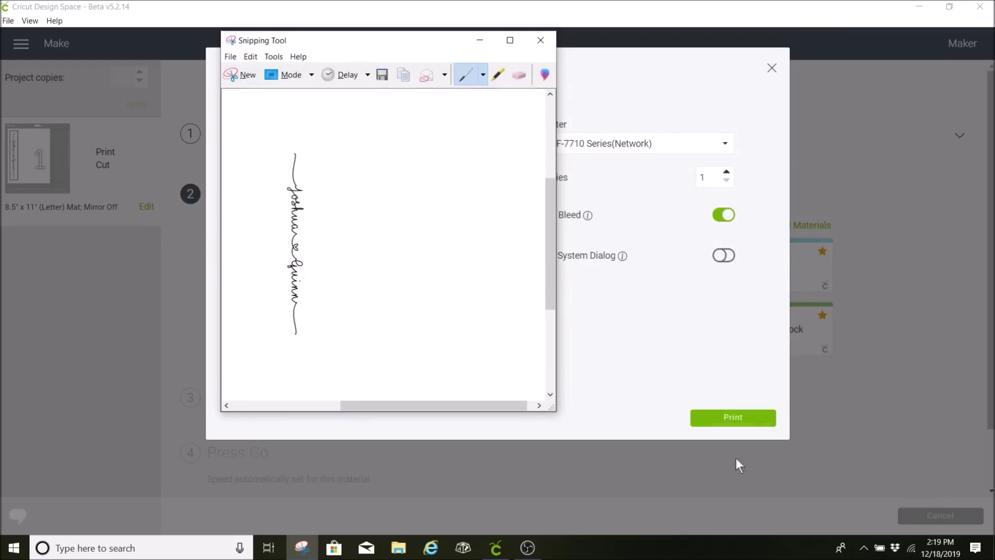
{"action": "left_click", "coordinate": [534, 39]}
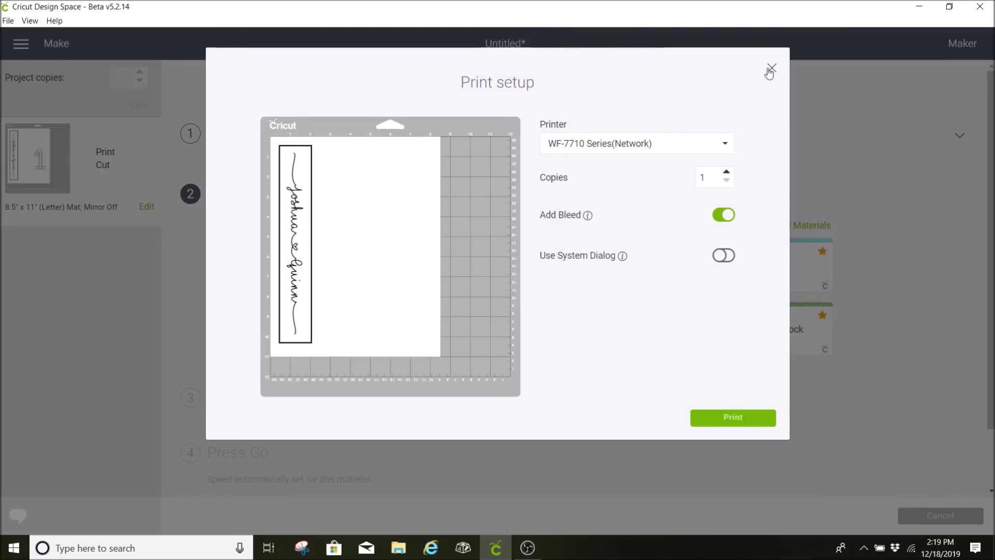
Close the print setup and cancel the cut to return to the design canvas
{"action": "left_click", "coordinate": [768, 69]}
{"action": "left_click", "coordinate": [943, 515]}
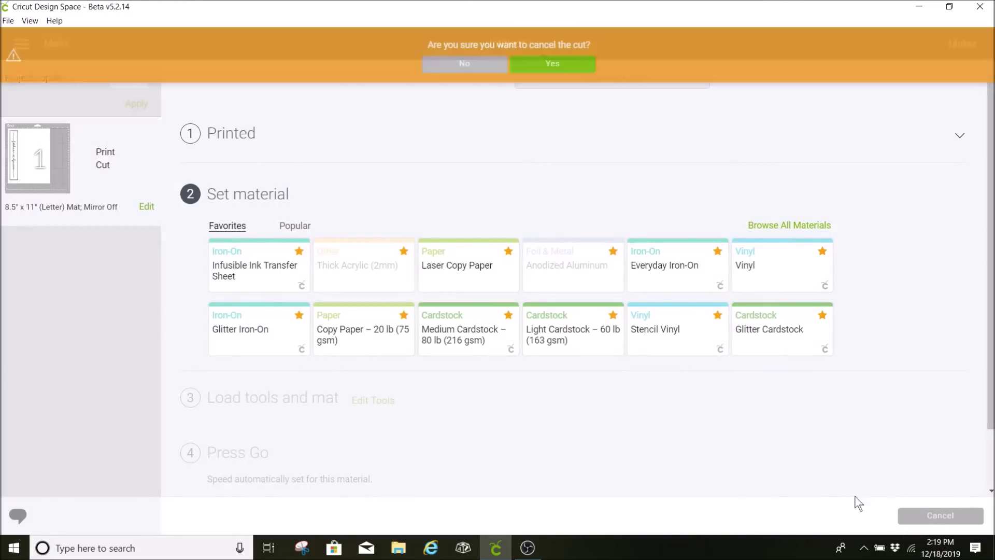
{"action": "left_click", "coordinate": [573, 65]}
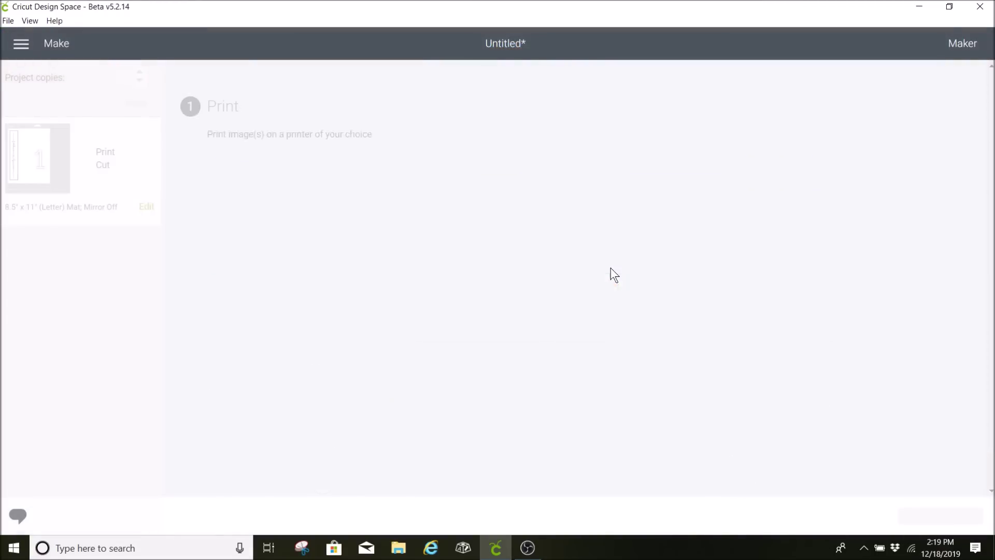
{"action": "left_click", "coordinate": [869, 514]}
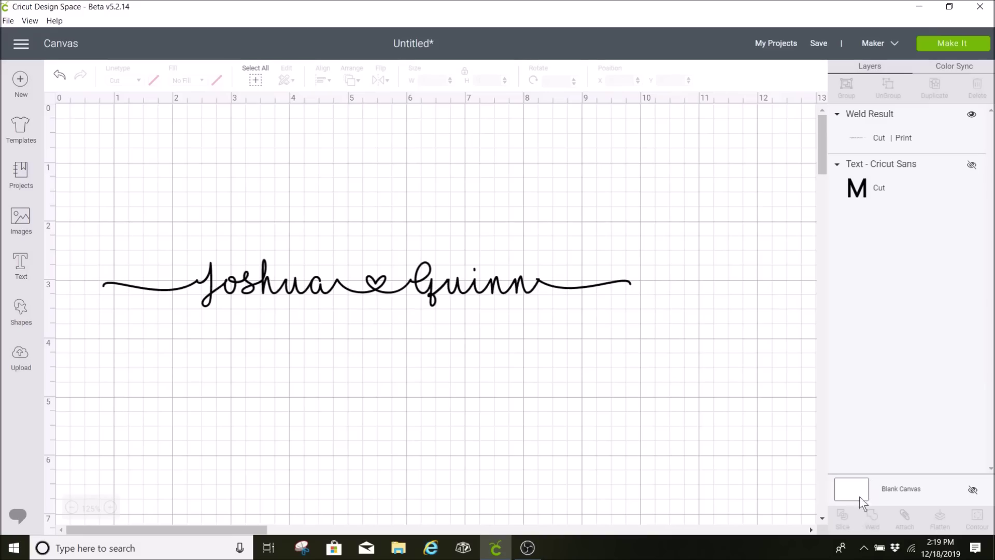
Show the MOM text layer again, move MOM up, and place the welded names just below it
{"action": "left_click", "coordinate": [972, 165]}
{"action": "left_click_drag", "start_coordinate": [290, 303], "coordinate": [294, 384]}
{"action": "left_click_drag", "start_coordinate": [378, 246], "coordinate": [379, 156]}
{"action": "left_click_drag", "start_coordinate": [373, 301], "coordinate": [373, 282]}
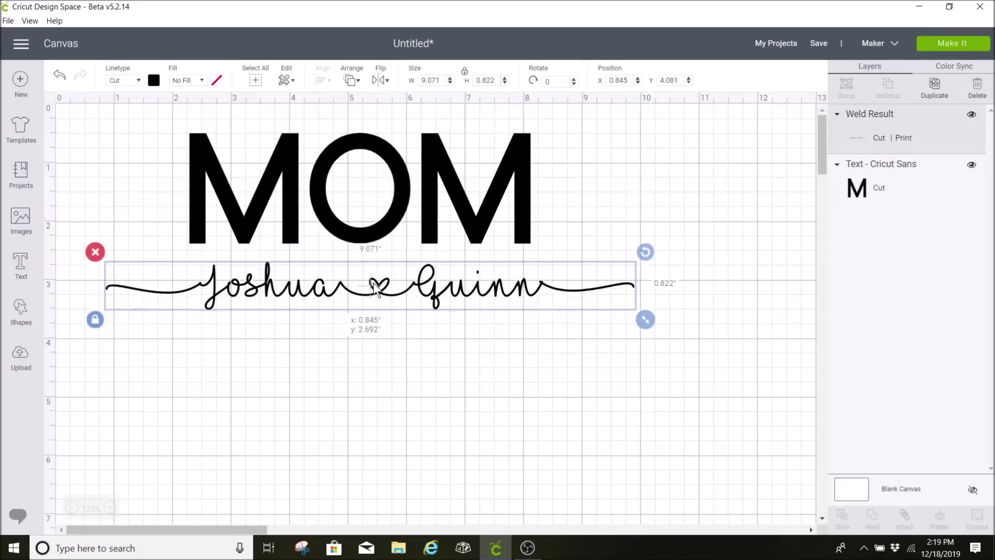
Upload Capture.JPG from the knockout text folder as a Simple image
{"action": "left_click", "coordinate": [21, 357]}
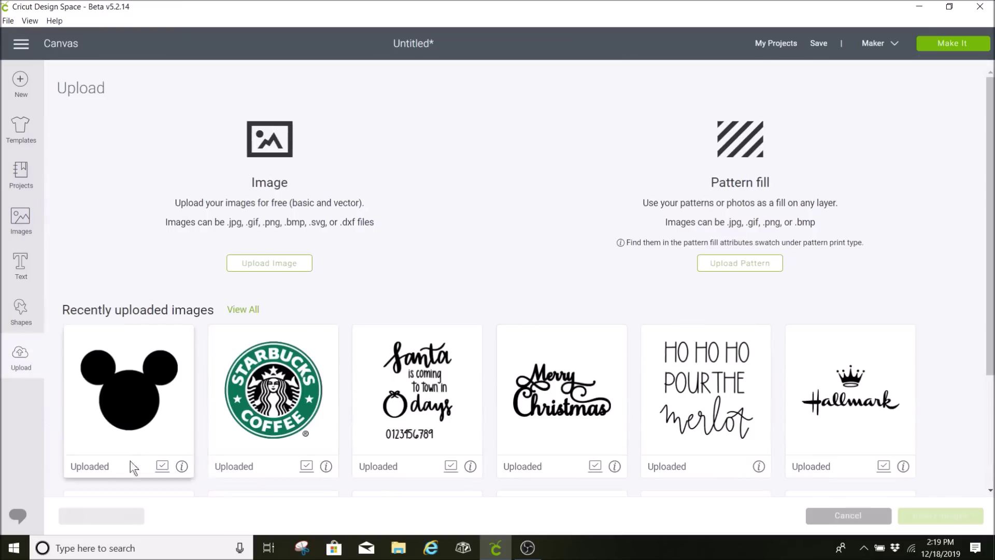
{"action": "left_click", "coordinate": [297, 265]}
{"action": "left_click", "coordinate": [526, 285]}
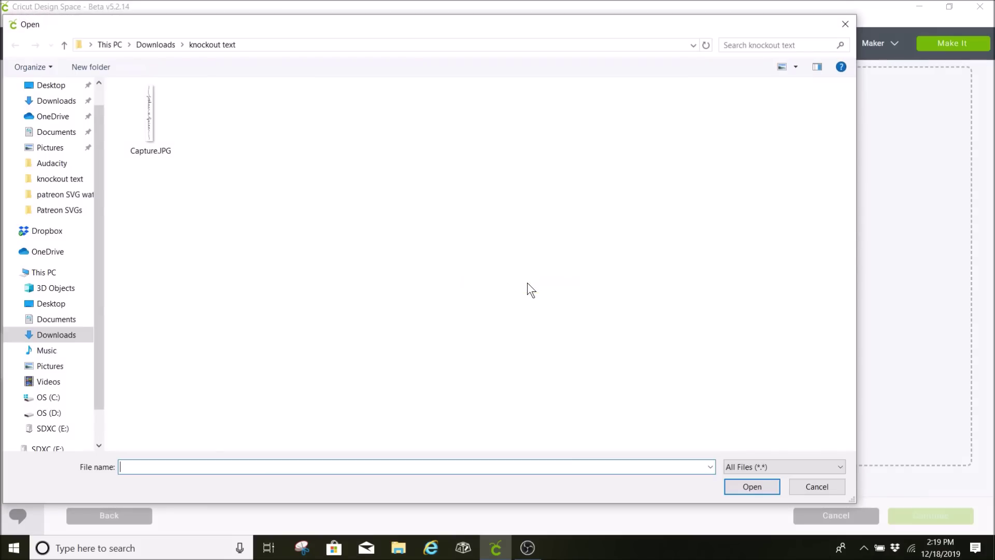
{"action": "double_click", "coordinate": [164, 128]}
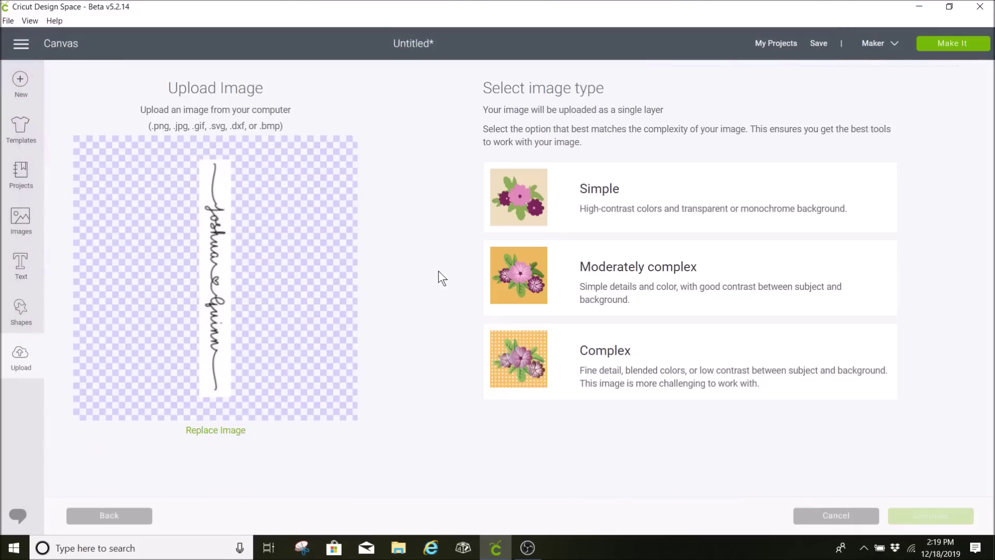
{"action": "left_click", "coordinate": [634, 190]}
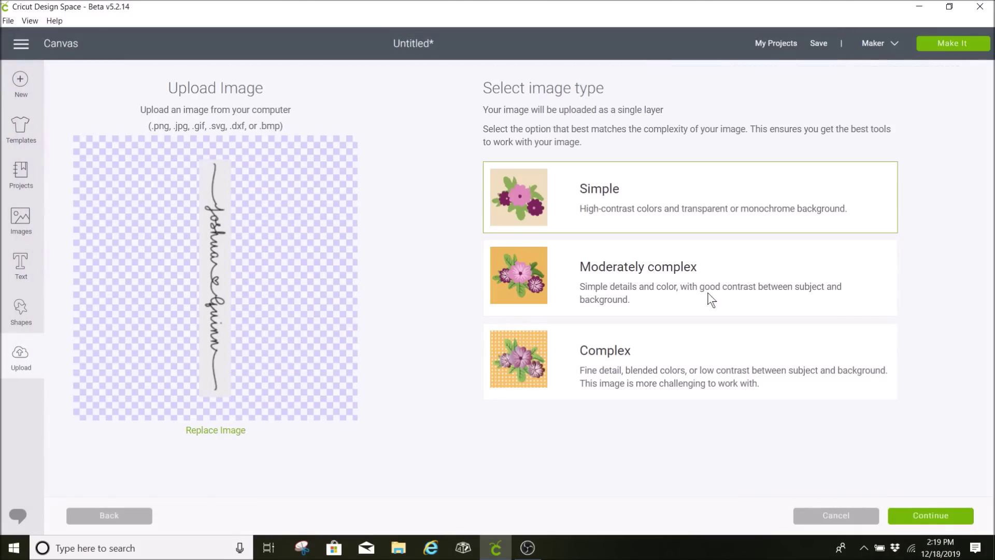
{"action": "left_click", "coordinate": [929, 516]}
Erase the background around the names in the uploaded image and continue to the save options
{"action": "left_click", "coordinate": [981, 77]}
{"action": "left_click", "coordinate": [981, 77]}
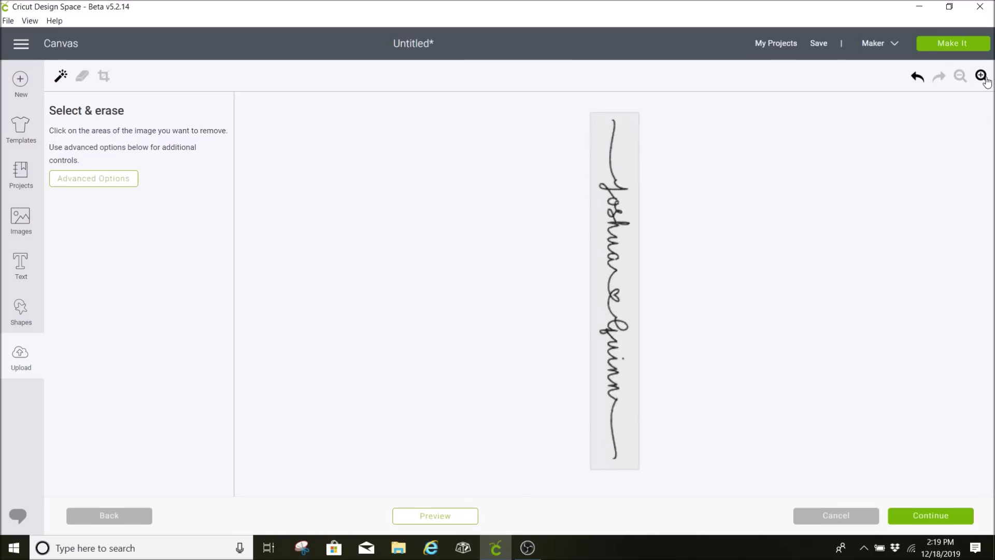
{"action": "left_click", "coordinate": [981, 77]}
{"action": "left_click", "coordinate": [625, 162]}
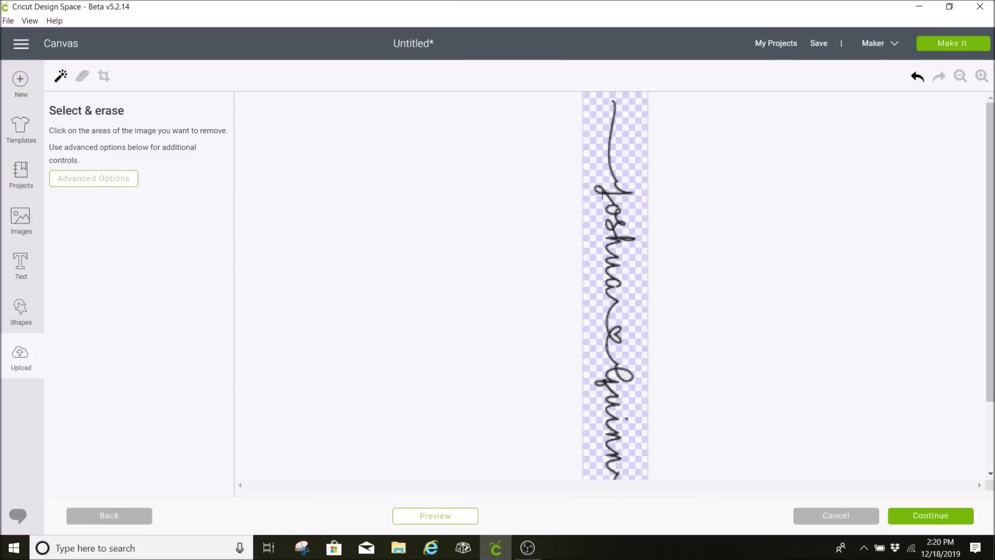
{"action": "scroll", "coordinate": [660, 256], "scroll_direction": "down", "scroll_amount": 2}
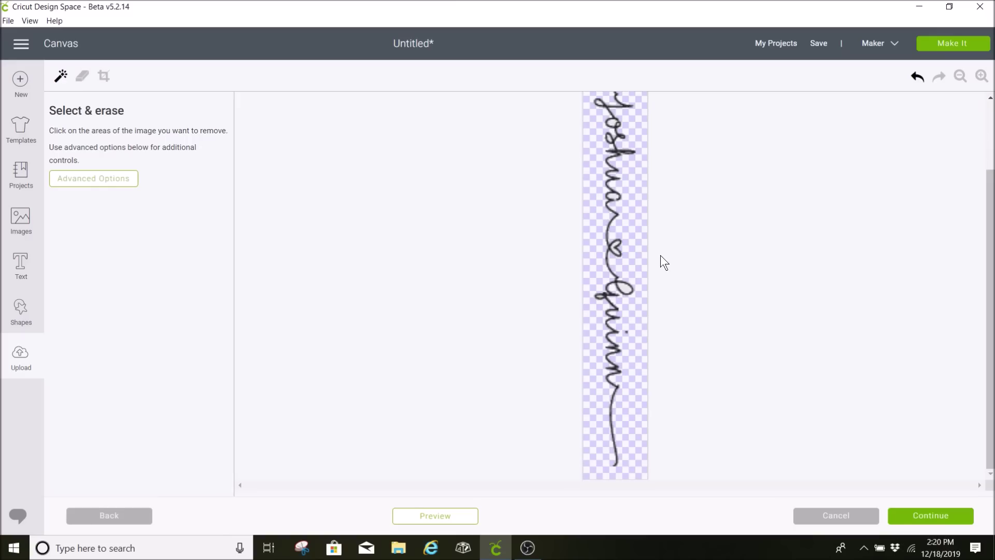
{"action": "left_click", "coordinate": [940, 522]}
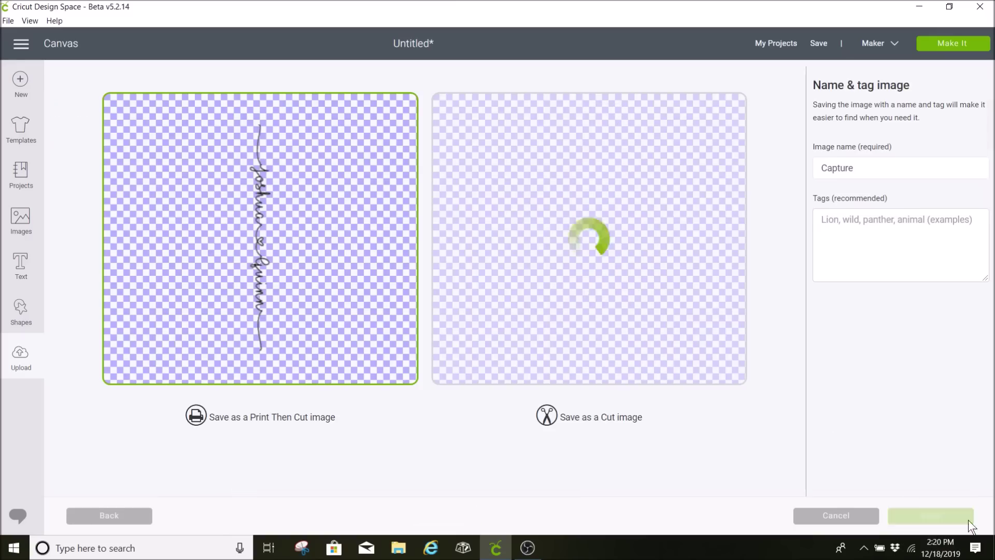
Save the upload as a Cut image named Capture and insert it into the canvas
{"action": "left_click", "coordinate": [629, 221]}
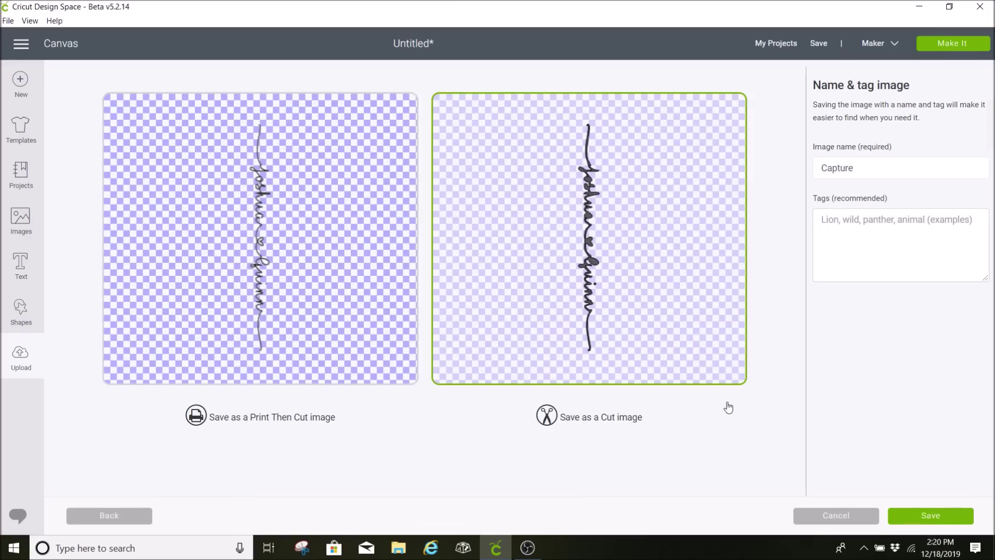
{"action": "left_click", "coordinate": [947, 520]}
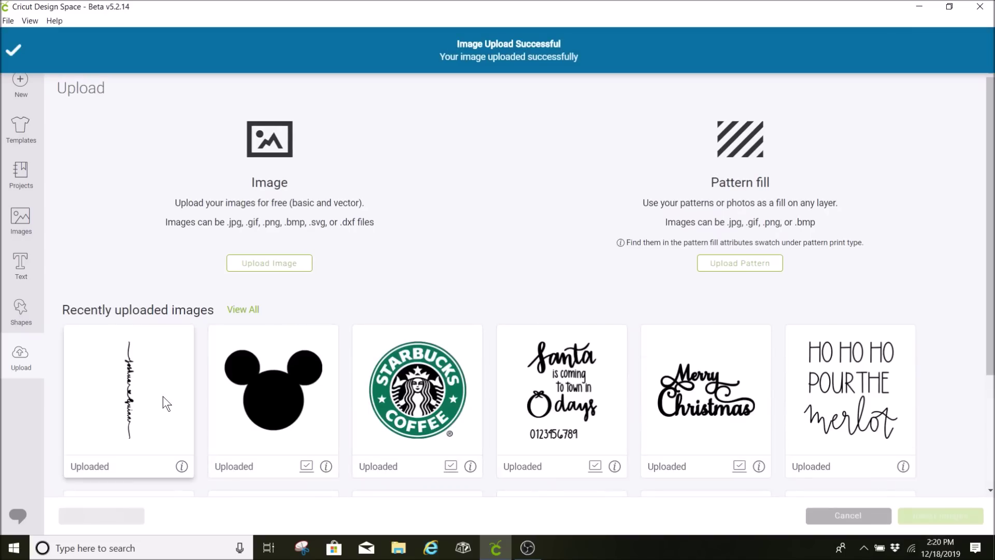
{"action": "left_click", "coordinate": [166, 403]}
{"action": "left_click", "coordinate": [939, 516]}
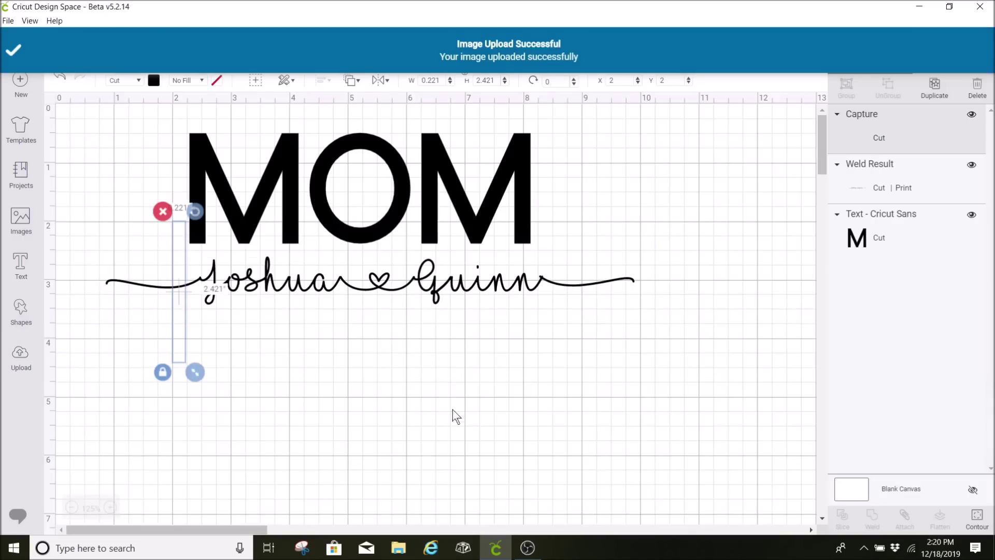
Place the inserted Capture image below the design and rotate it to 270 degrees
{"action": "left_click_drag", "start_coordinate": [185, 348], "coordinate": [354, 440]}
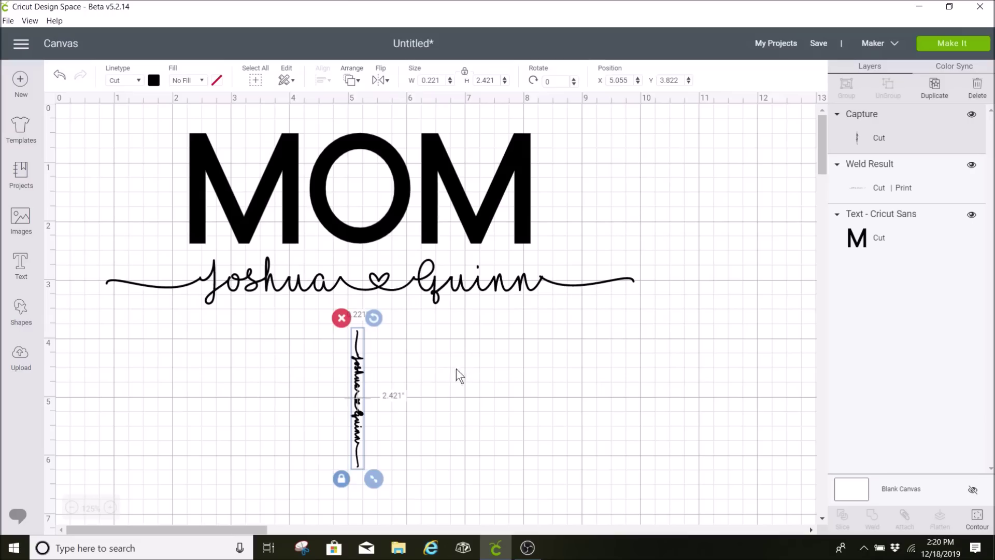
{"action": "left_click_drag", "start_coordinate": [378, 321], "coordinate": [274, 369]}
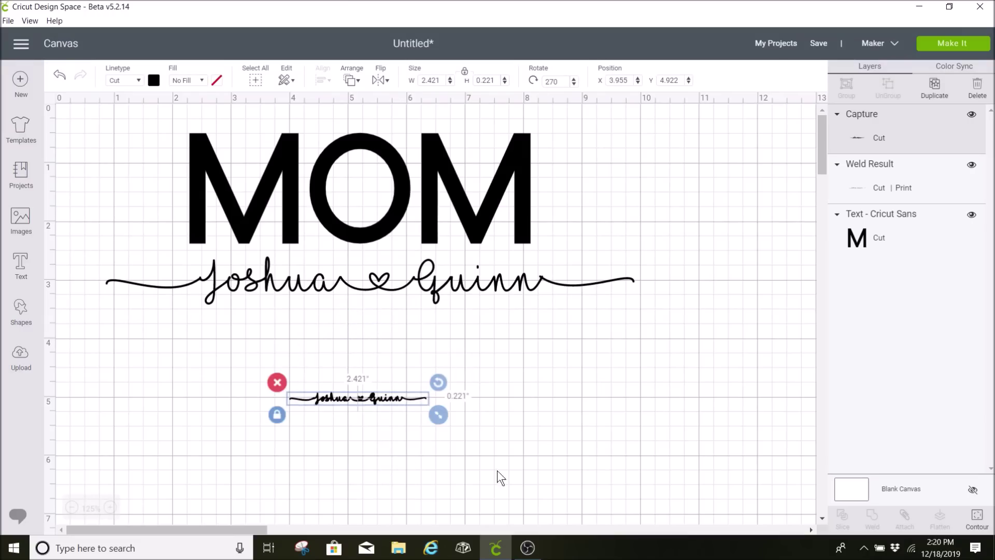
Scale the Capture image to about 10.02 inches wide and lower the thin welded names to just above it
{"action": "left_click_drag", "start_coordinate": [439, 417], "coordinate": [743, 516]}
{"action": "left_click_drag", "start_coordinate": [514, 284], "coordinate": [499, 342]}
{"action": "left_click", "coordinate": [469, 369]}
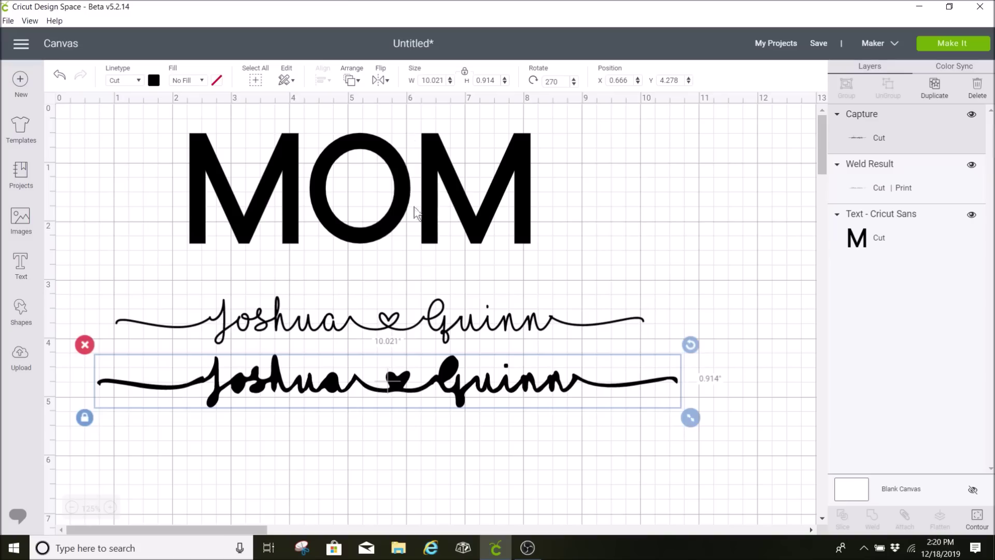
Set the Capture image's width to 9.071 inches to match the width of the thin names
{"action": "left_click", "coordinate": [421, 328]}
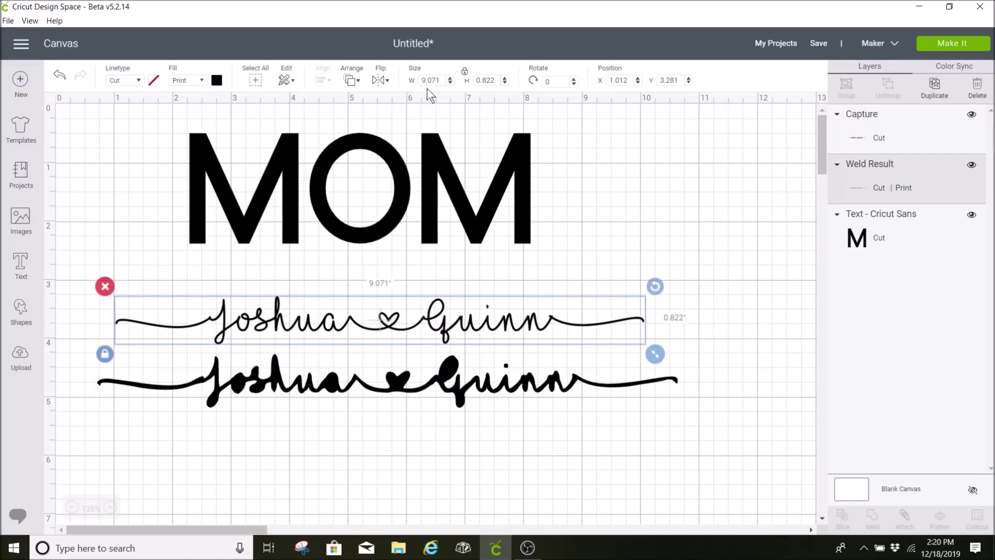
{"action": "left_click", "coordinate": [456, 378]}
{"action": "left_click", "coordinate": [443, 81]}
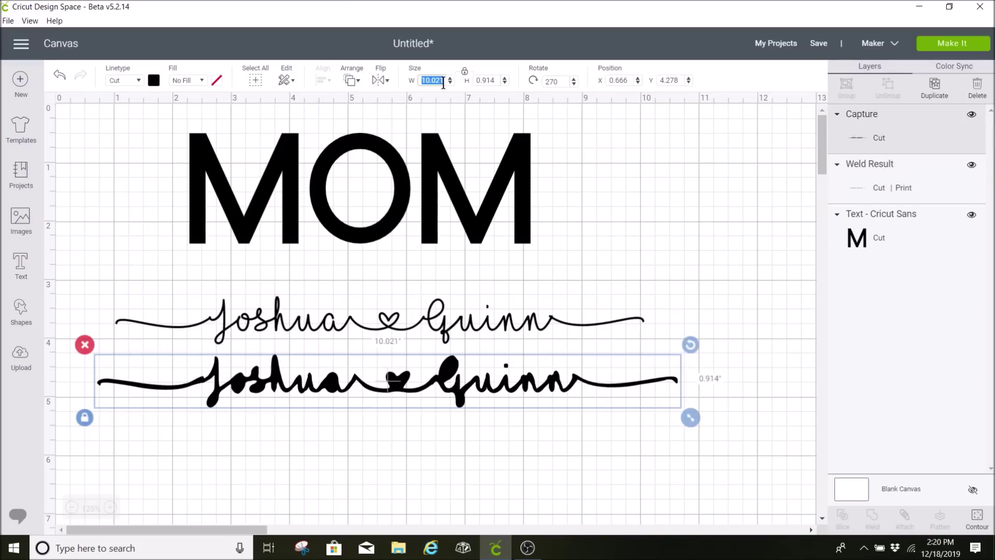
{"action": "type", "text": "9"}
{"action": "key", "text": "Return"}
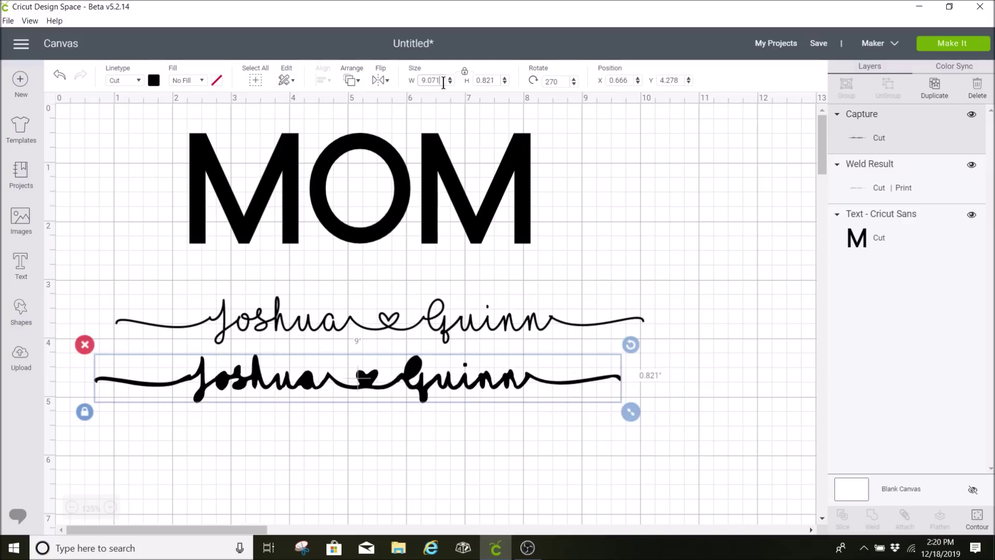
Unlock the Capture image's proportions and set its height to 0.822 inches to match the thin names
{"action": "left_click", "coordinate": [473, 336]}
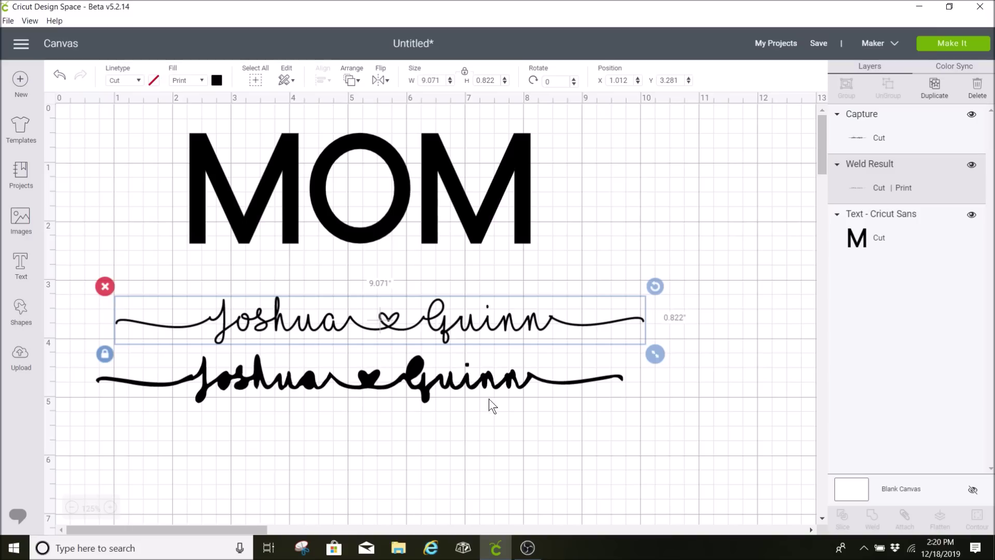
{"action": "left_click", "coordinate": [498, 377]}
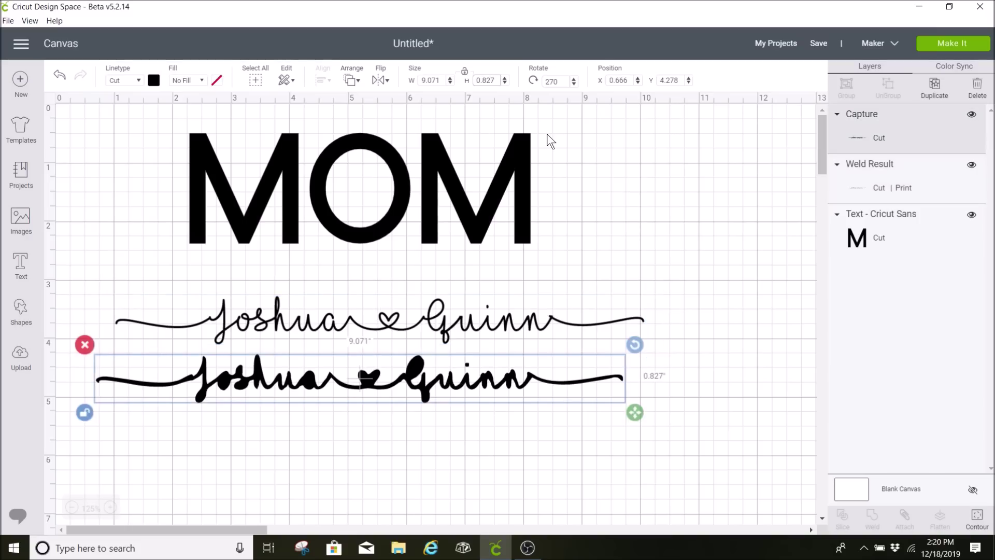
{"action": "key", "text": "BackSpace"}
{"action": "type", "text": "2"}
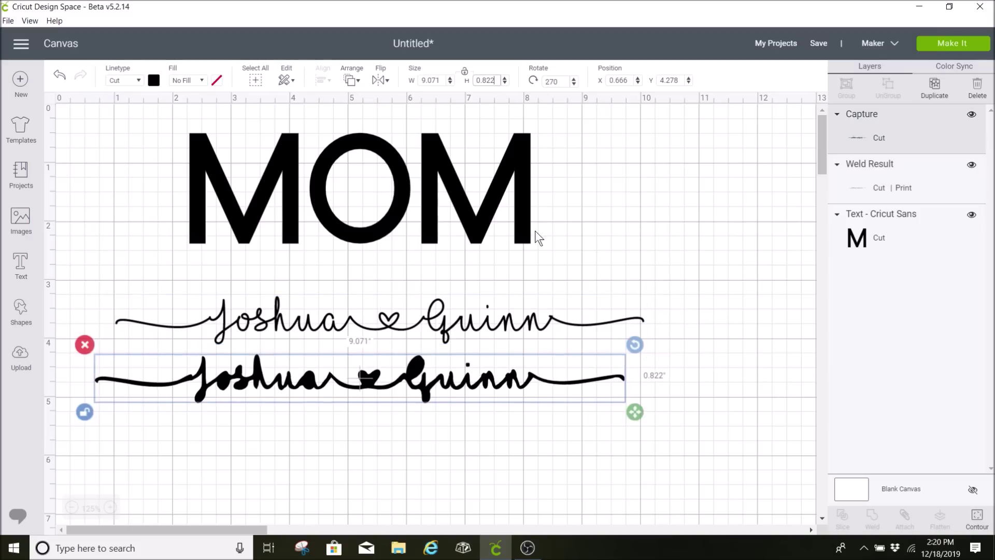
{"action": "left_click", "coordinate": [466, 324]}
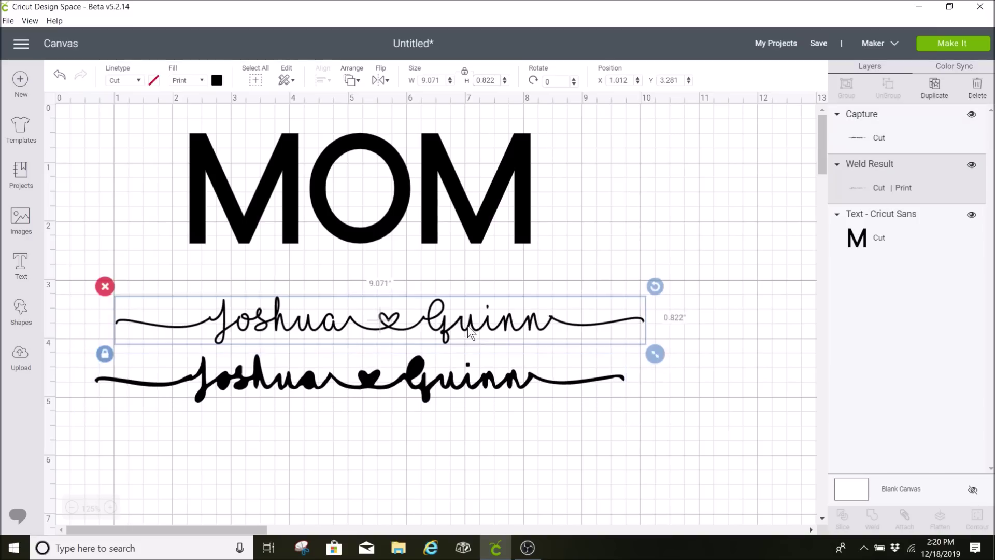
{"action": "left_click", "coordinate": [480, 391]}
Set the thin welded names to No Fill and give them the light purple material color
{"action": "mouse_move", "coordinate": [434, 334]}
{"action": "left_mouse_down"}
{"action": "mouse_move", "coordinate": [410, 399]}
{"action": "mouse_move", "coordinate": [415, 343]}
{"action": "mouse_move", "coordinate": [430, 339]}
{"action": "mouse_move", "coordinate": [431, 383]}
{"action": "mouse_move", "coordinate": [408, 392]}
{"action": "mouse_move", "coordinate": [418, 339]}
{"action": "left_mouse_up"}
{"action": "left_click", "coordinate": [194, 82]}
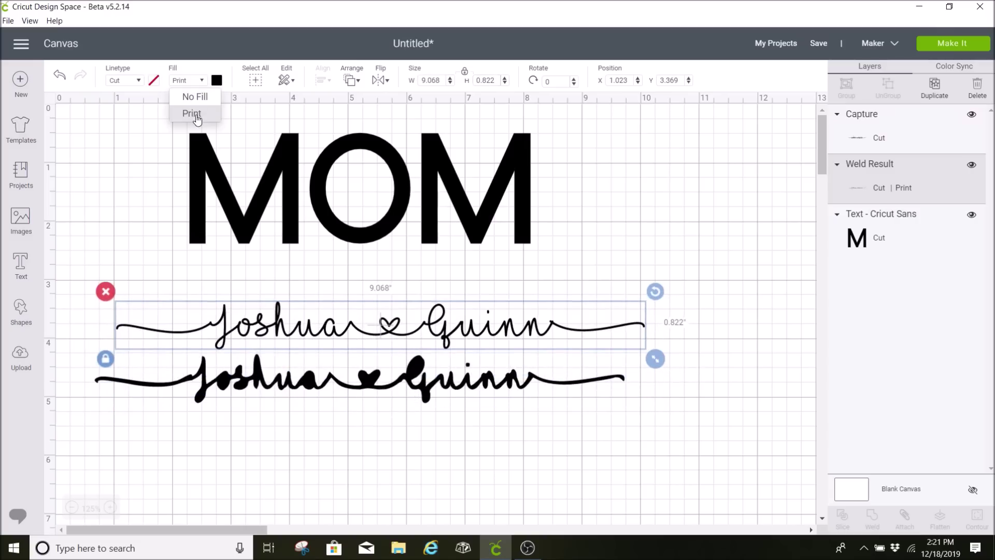
{"action": "left_click", "coordinate": [191, 96]}
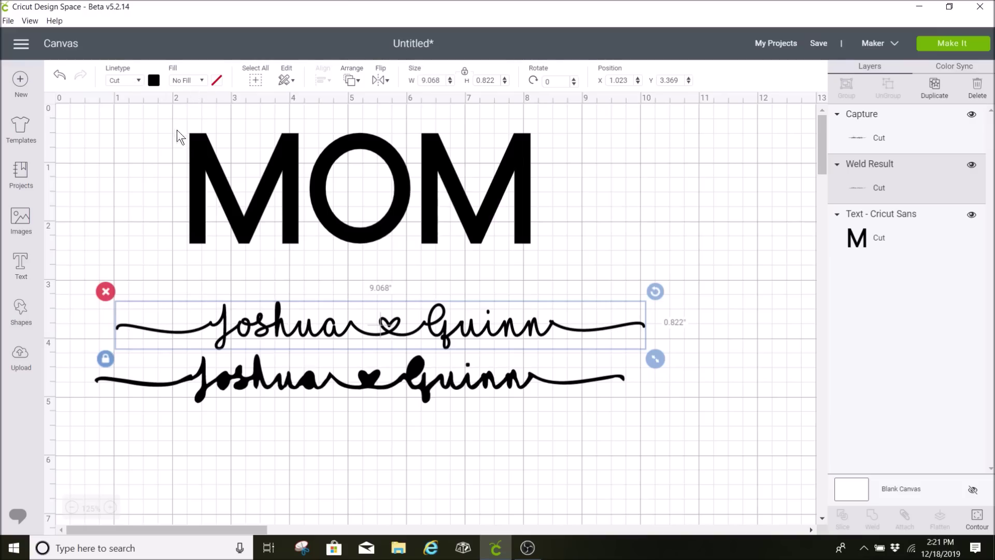
{"action": "left_click", "coordinate": [138, 79]}
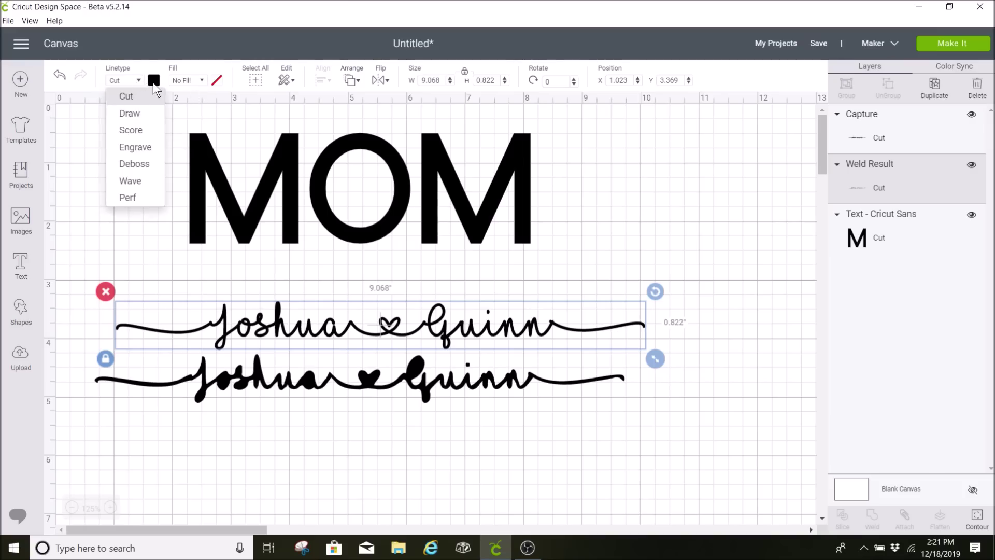
{"action": "left_click", "coordinate": [154, 82]}
{"action": "left_click", "coordinate": [183, 149]}
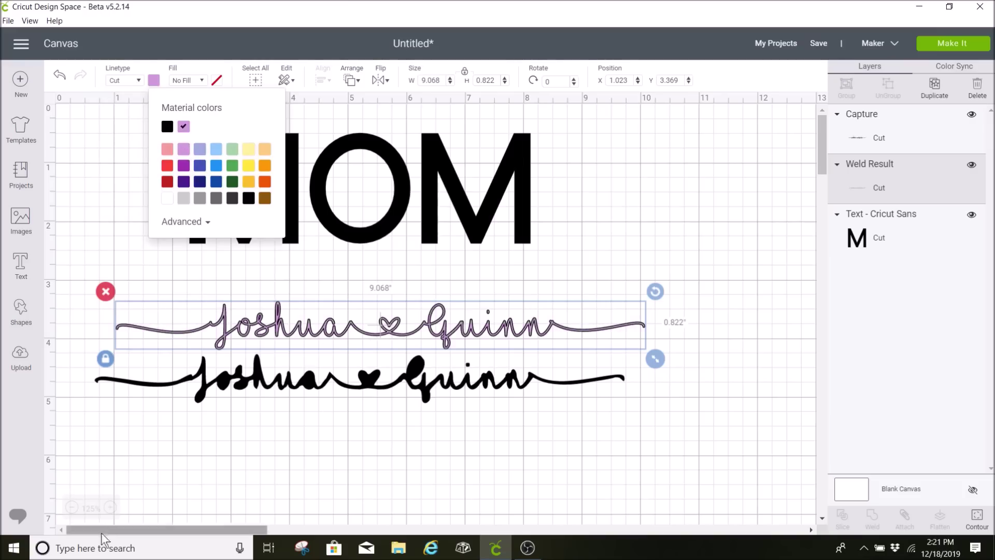
Place the purple thin names directly over the Capture image and send the Capture image to the back
{"action": "left_click", "coordinate": [111, 508]}
{"action": "scroll", "coordinate": [434, 319], "scroll_direction": "down", "scroll_amount": 5}
{"action": "scroll", "coordinate": [527, 301], "scroll_direction": "up", "scroll_amount": 4}
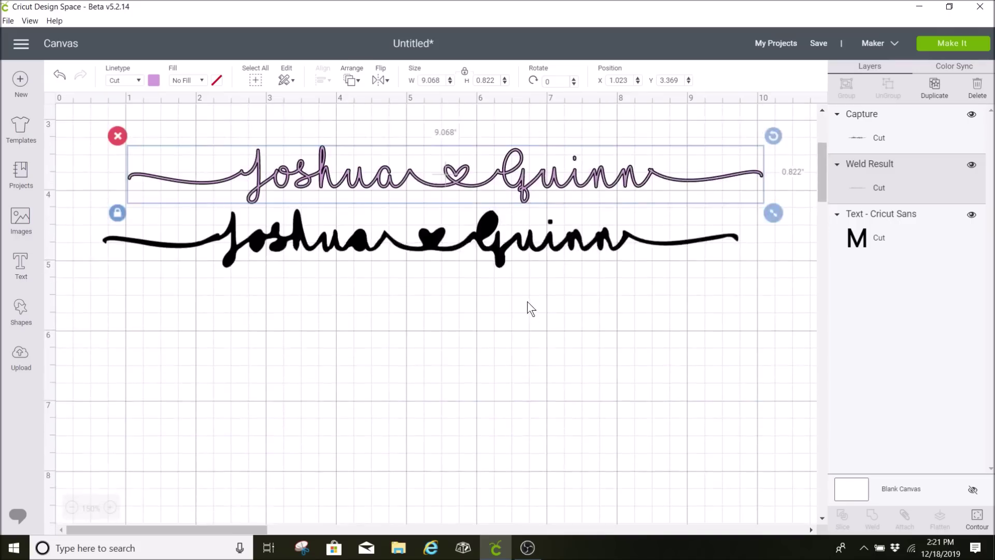
{"action": "left_click_drag", "start_coordinate": [520, 261], "coordinate": [504, 306]}
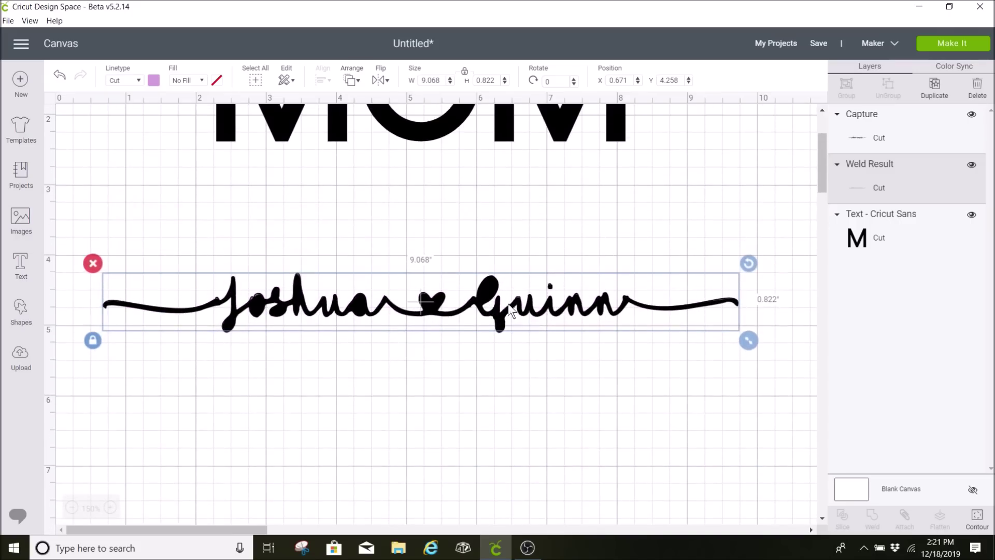
{"action": "right_click", "coordinate": [487, 292]}
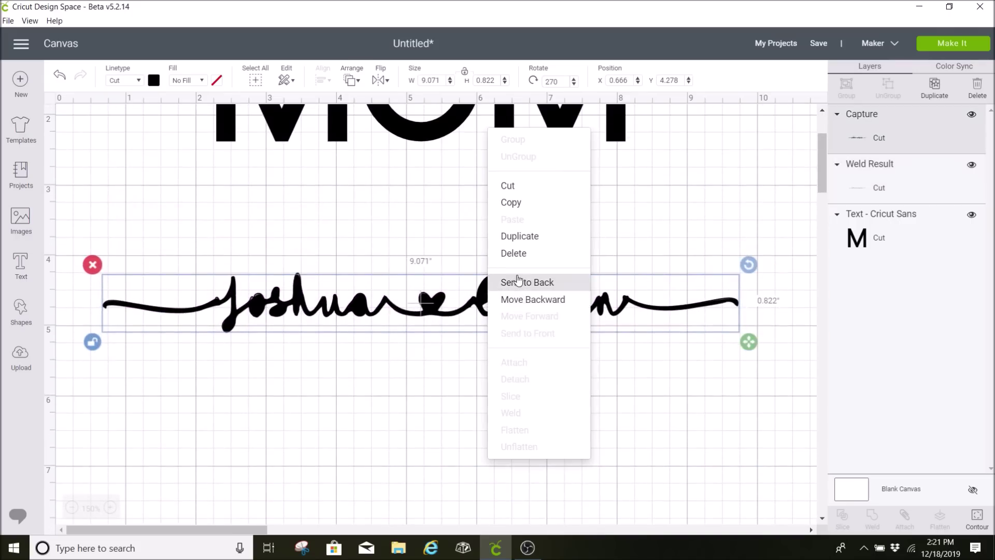
{"action": "left_click", "coordinate": [525, 287]}
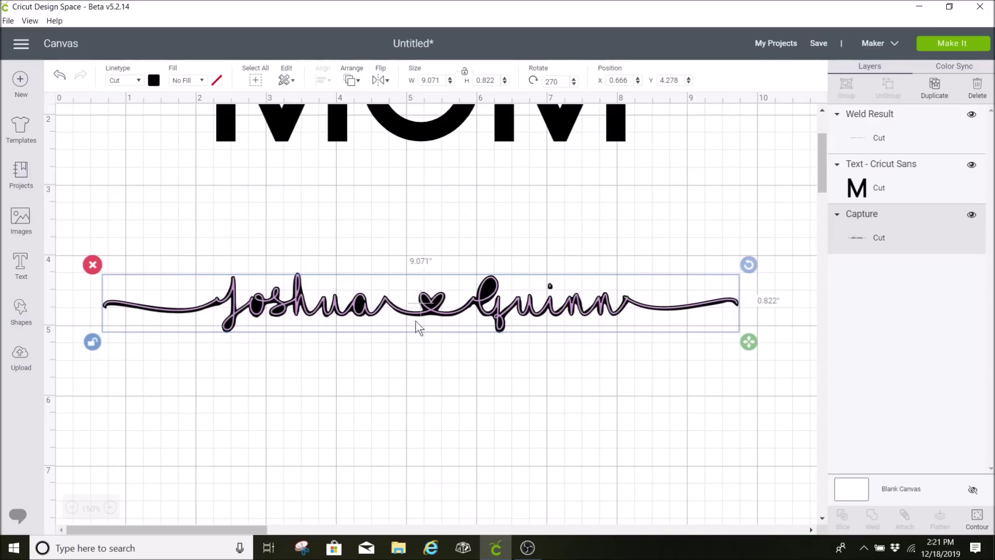
Center the thin names and the Capture image on each other and inspect how the thicker outline surrounds the lettering
{"action": "left_click_drag", "start_coordinate": [557, 374], "coordinate": [278, 239]}
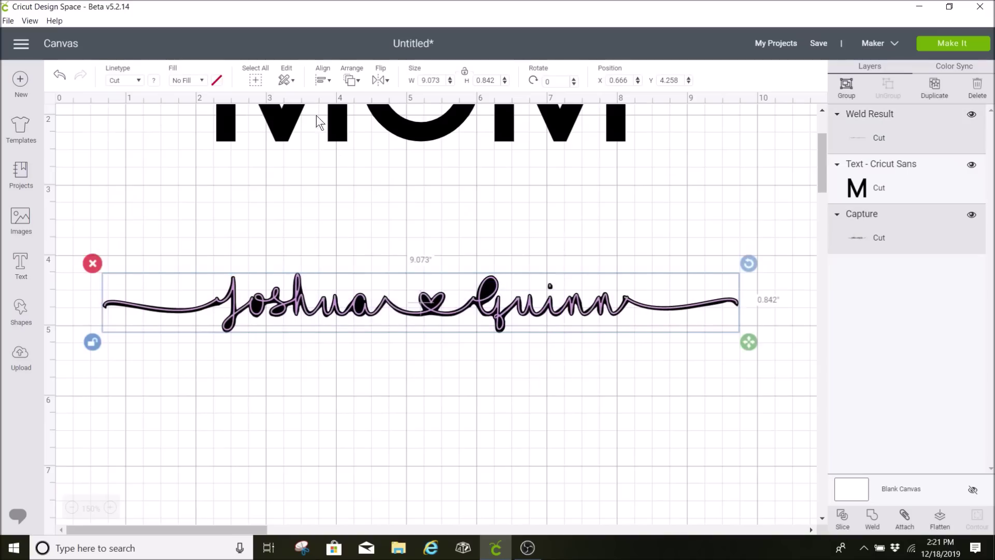
{"action": "left_click", "coordinate": [322, 82]}
{"action": "left_click", "coordinate": [348, 228]}
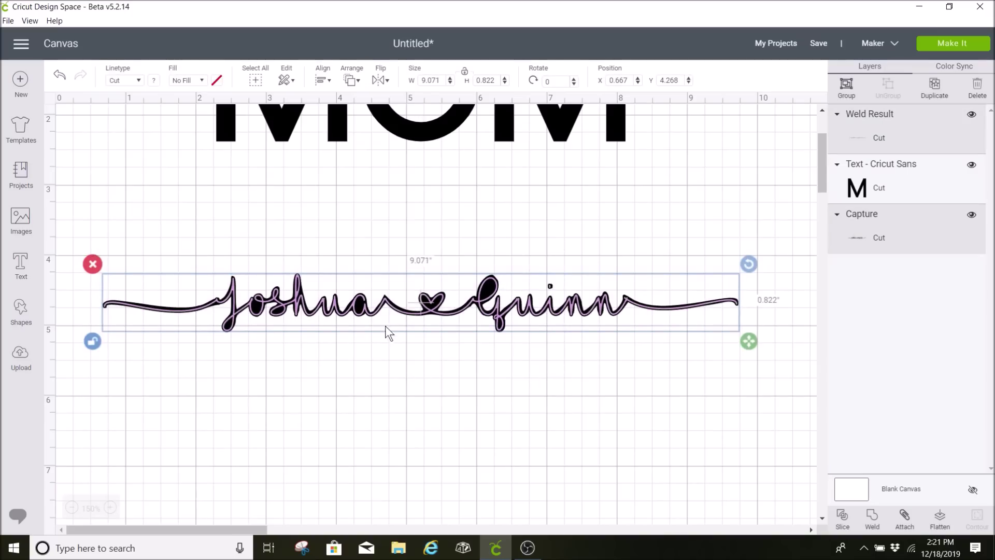
{"action": "left_click", "coordinate": [110, 507]}
{"action": "left_click", "coordinate": [281, 414]}
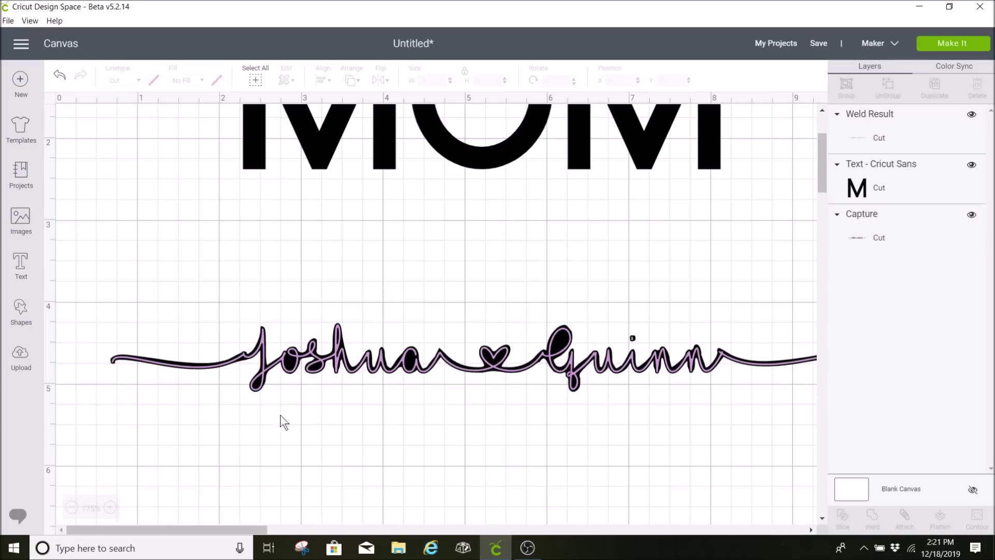
{"action": "left_click", "coordinate": [110, 507]}
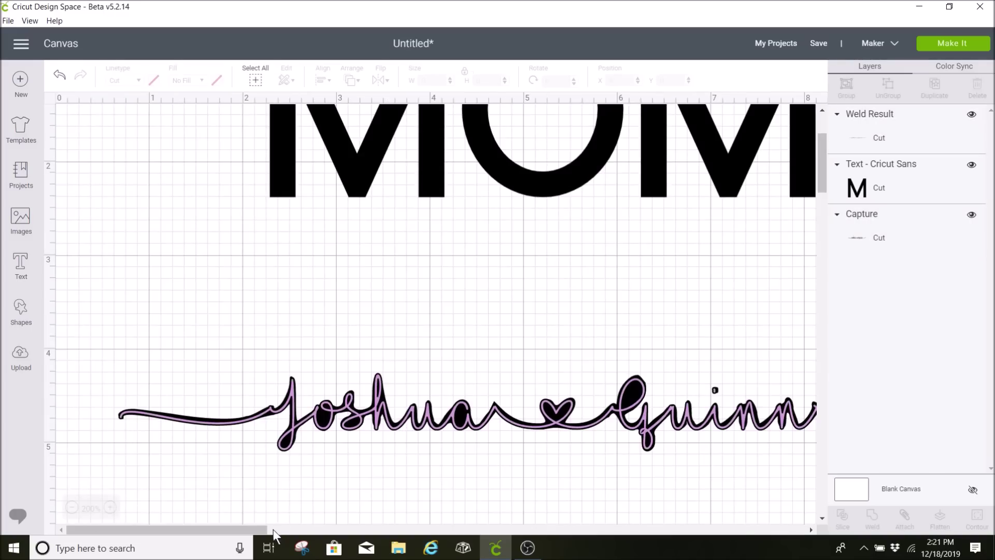
{"action": "left_click_drag", "start_coordinate": [262, 529], "coordinate": [288, 529]}
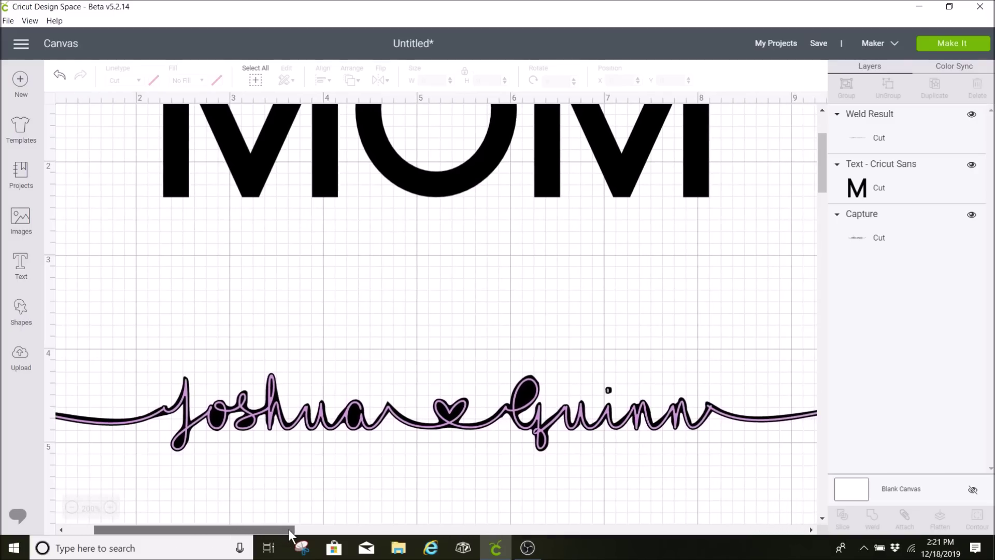
{"action": "left_click", "coordinate": [74, 508]}
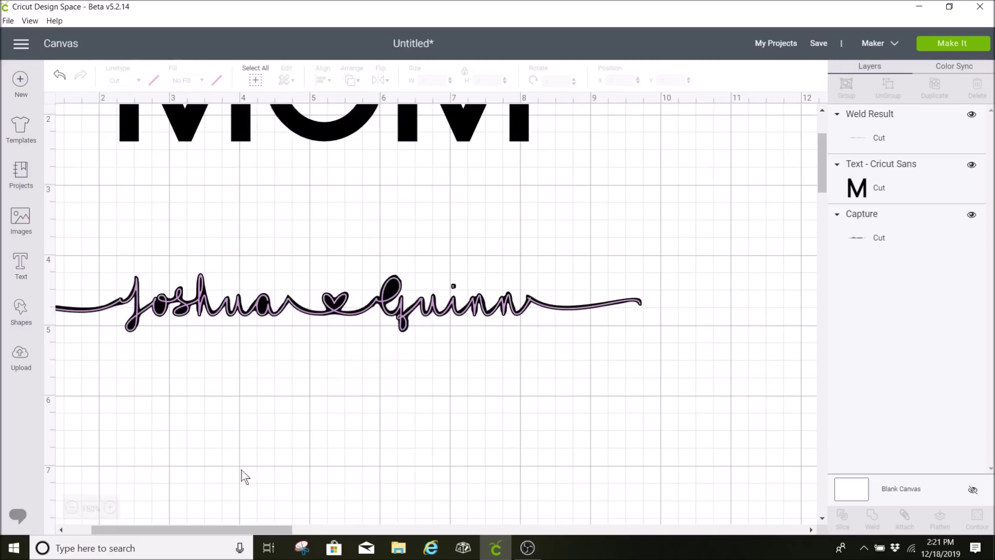
Move the thin names out of the way below, and bring MOM and the Capture image together in mid-canvas with the Capture across the letters
{"action": "scroll", "coordinate": [324, 464], "scroll_direction": "up", "scroll_amount": 3}
{"action": "left_click_drag", "start_coordinate": [290, 438], "coordinate": [419, 502]}
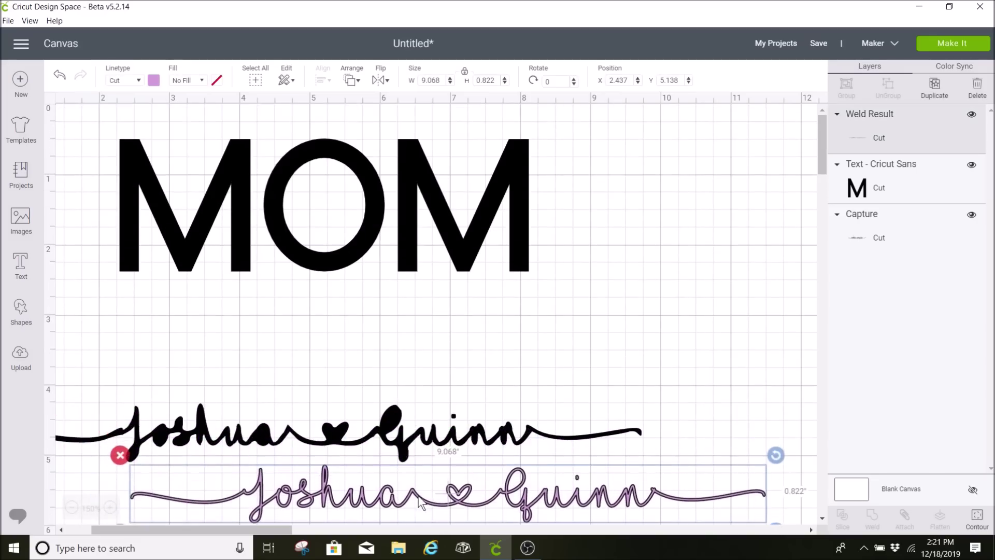
{"action": "left_click_drag", "start_coordinate": [391, 442], "coordinate": [392, 222]}
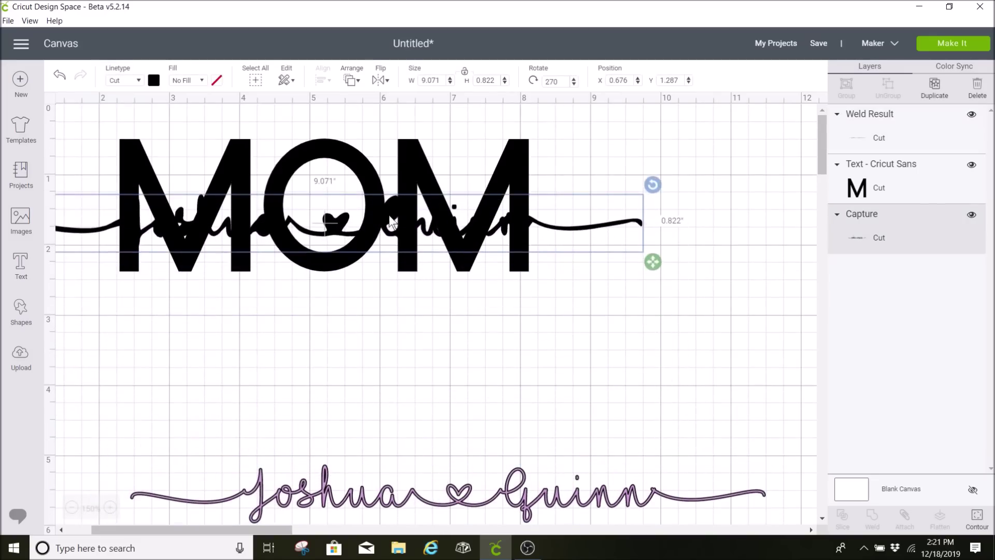
{"action": "left_click_drag", "start_coordinate": [429, 272], "coordinate": [474, 381]}
{"action": "left_click_drag", "start_coordinate": [618, 226], "coordinate": [671, 309]}
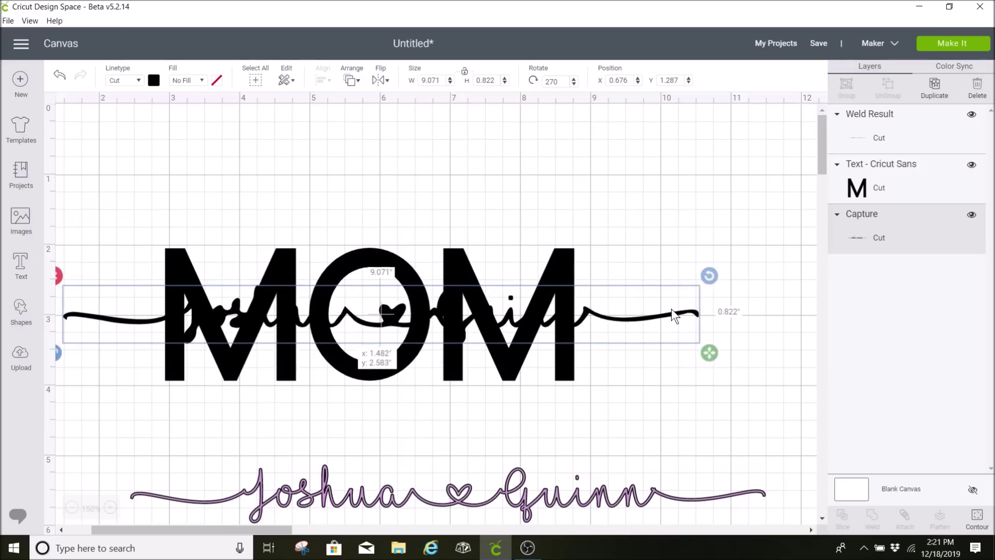
Center MOM and the Capture image on each other and slice them
{"action": "left_click_drag", "start_coordinate": [231, 195], "coordinate": [410, 383]}
{"action": "left_click", "coordinate": [318, 84]}
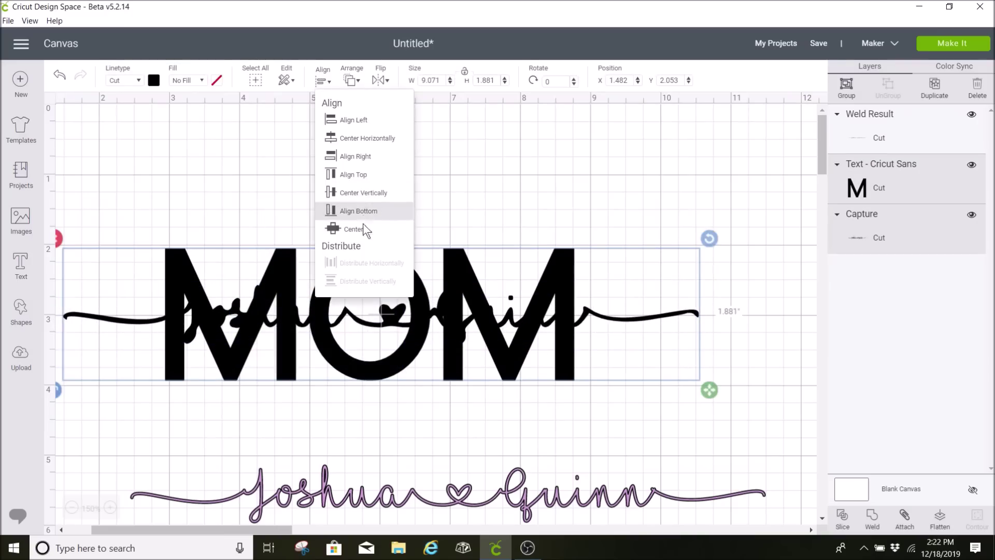
{"action": "left_click", "coordinate": [335, 206]}
{"action": "scroll", "coordinate": [494, 348], "scroll_direction": "left", "scroll_amount": 3}
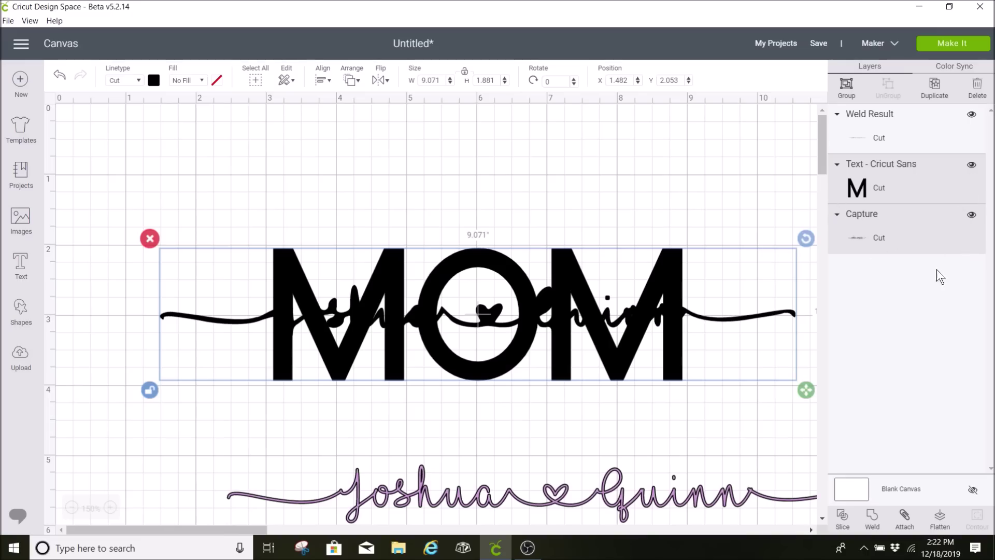
{"action": "left_click", "coordinate": [842, 518]}
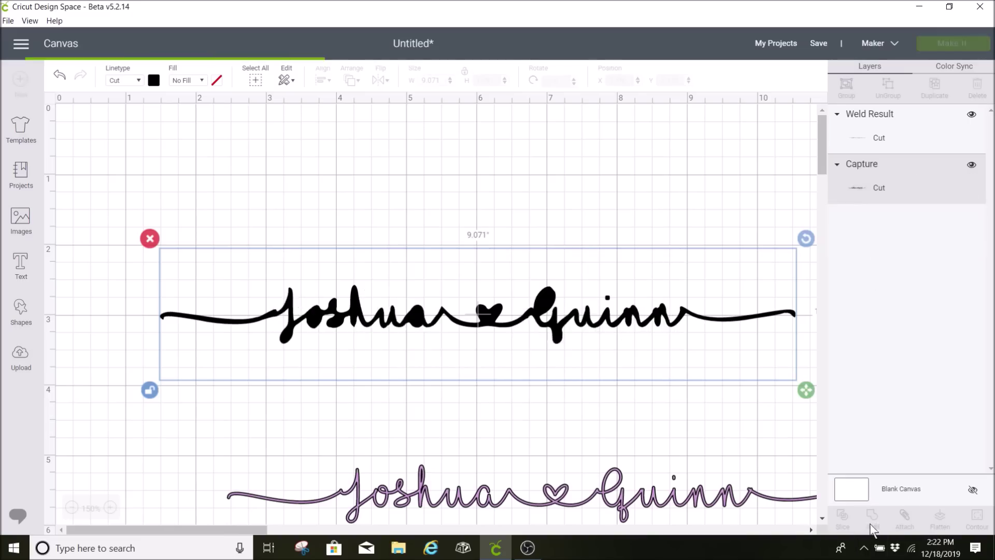
Separate the sliced MOM from the other slice results and delete the leftover name pieces
{"action": "left_click_drag", "start_coordinate": [499, 319], "coordinate": [471, 223]}
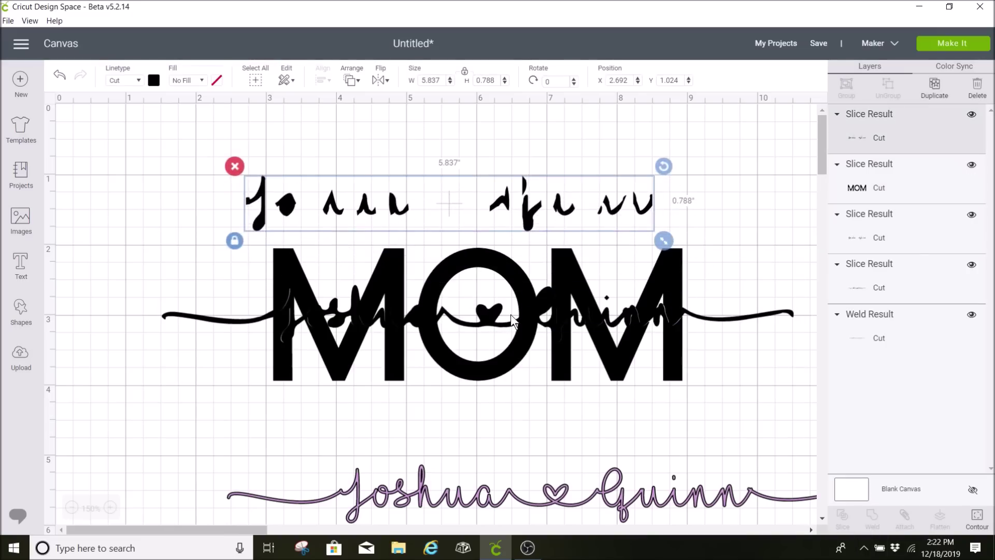
{"action": "left_click", "coordinate": [491, 304]}
{"action": "left_click_drag", "start_coordinate": [492, 305], "coordinate": [483, 452]}
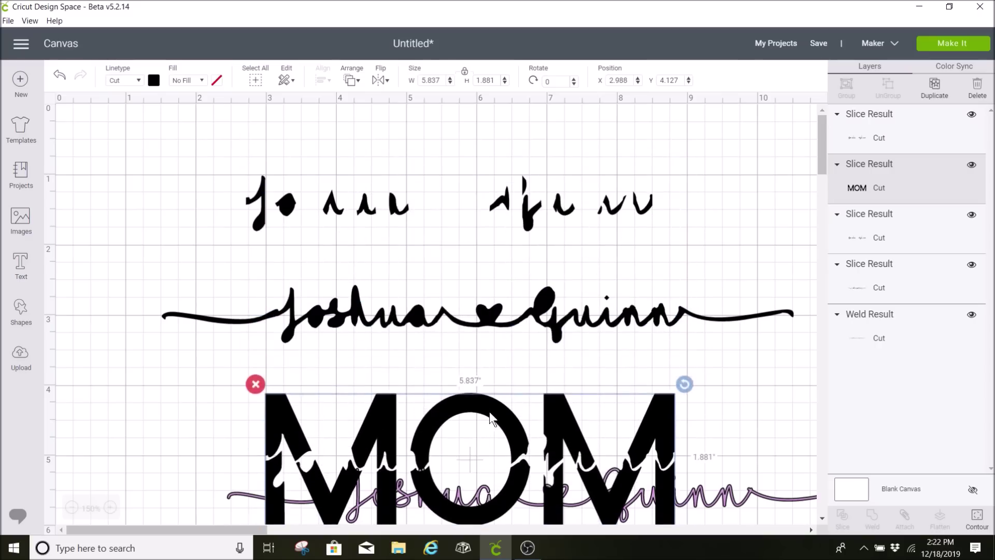
{"action": "left_click_drag", "start_coordinate": [487, 303], "coordinate": [497, 203]}
{"action": "left_click_drag", "start_coordinate": [686, 300], "coordinate": [487, 150]}
{"action": "key", "text": "Delete"}
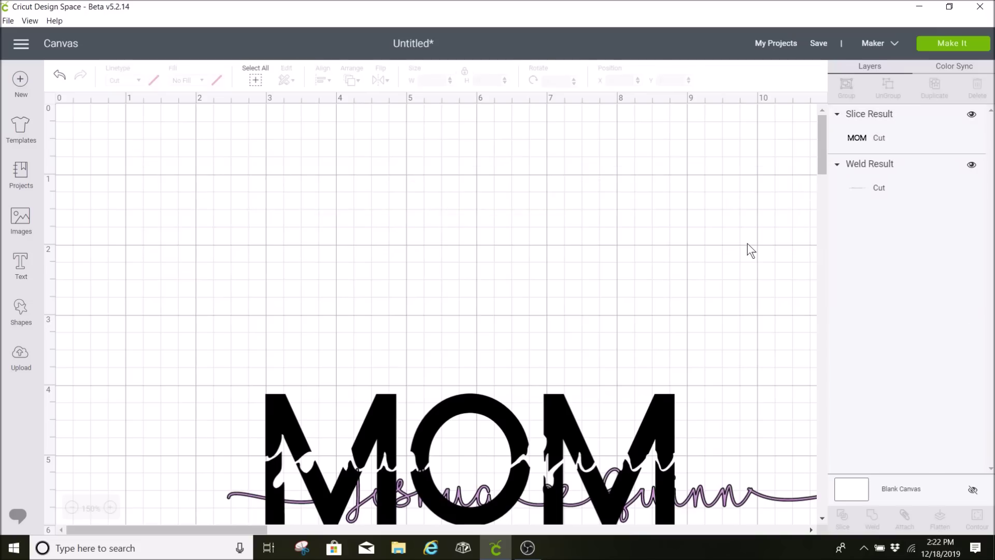
Move the sliced MOM up, lay the purple thin names across it, and send MOM to the back
{"action": "left_click_drag", "start_coordinate": [543, 403], "coordinate": [515, 213]}
{"action": "left_click_drag", "start_coordinate": [440, 503], "coordinate": [373, 273]}
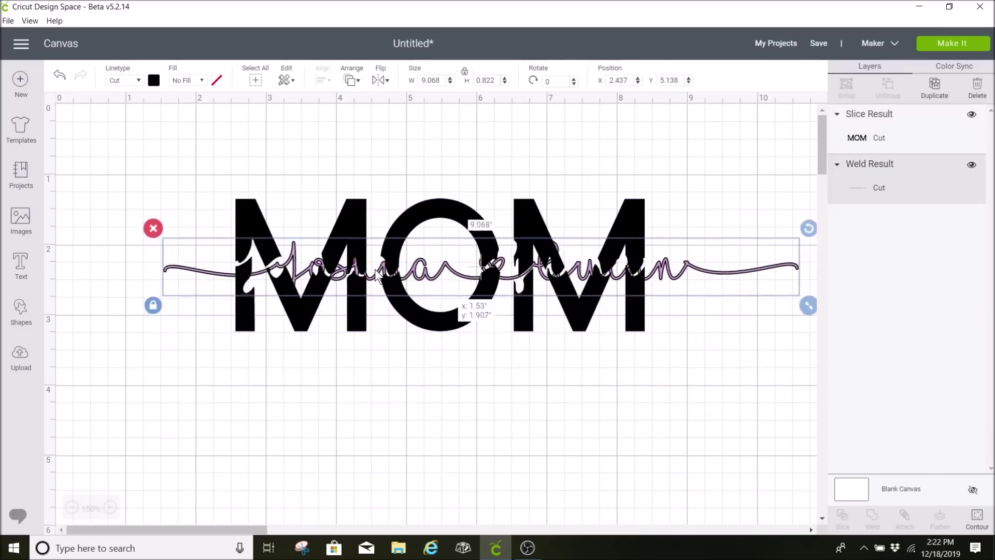
{"action": "right_click", "coordinate": [511, 269]}
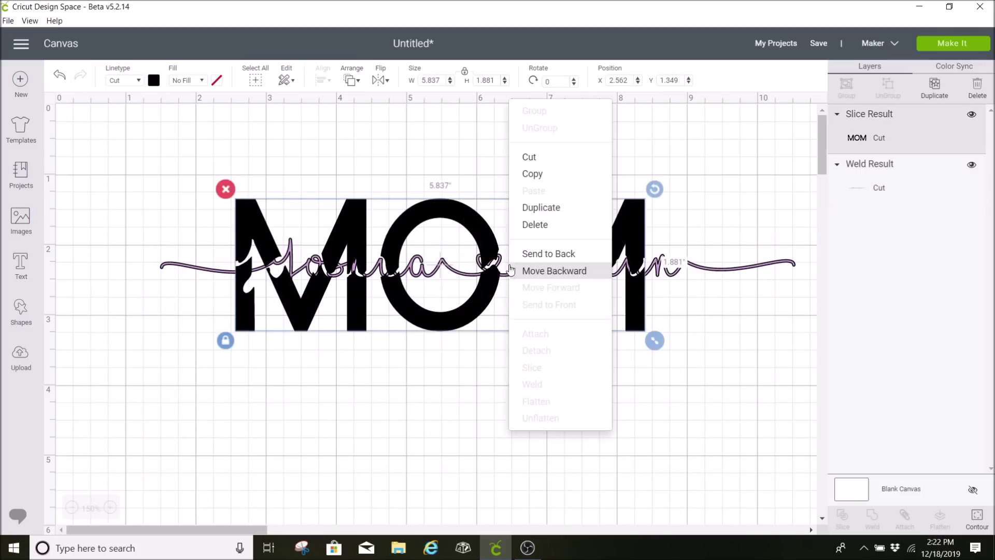
{"action": "left_click", "coordinate": [542, 253]}
Center the purple names and the sliced MOM on each other so the names fit the knockout
{"action": "left_click_drag", "start_coordinate": [646, 408], "coordinate": [444, 168]}
{"action": "left_click", "coordinate": [321, 80]}
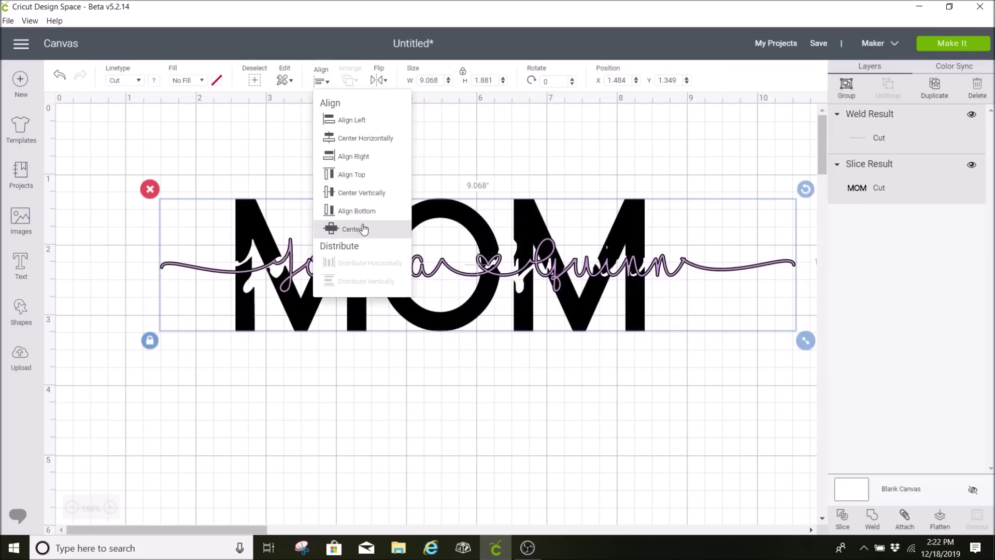
{"action": "left_click", "coordinate": [332, 229]}
{"action": "left_click", "coordinate": [531, 388]}
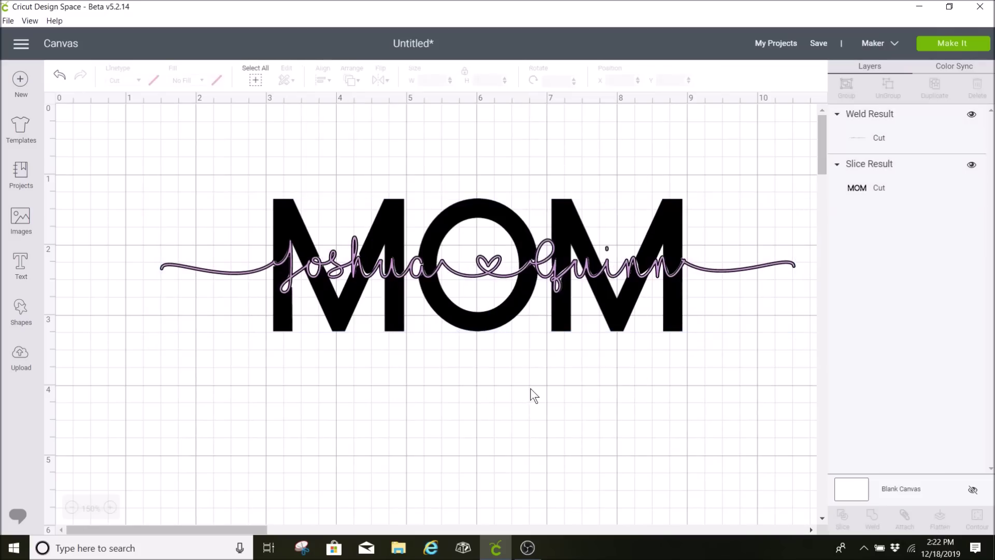
Move the names and MOM together slightly down and to the left on the canvas
{"action": "left_click_drag", "start_coordinate": [657, 406], "coordinate": [407, 140]}
{"action": "left_click_drag", "start_coordinate": [541, 278], "coordinate": [499, 321]}
{"action": "left_click", "coordinate": [466, 434]}
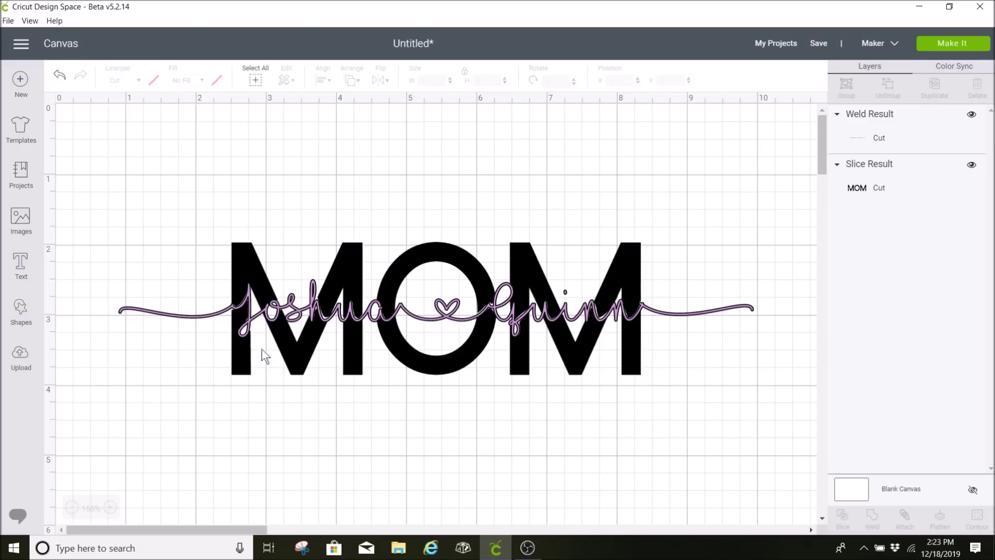
Try moving the purple names out of the sliced MOM and back up across it
{"action": "left_click", "coordinate": [110, 507]}
{"action": "left_click", "coordinate": [110, 507]}
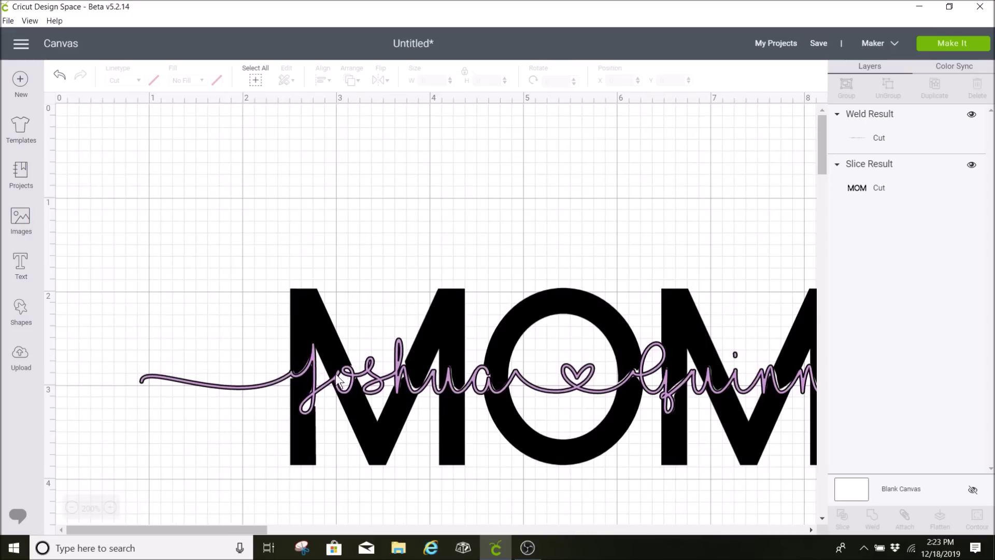
{"action": "left_click_drag", "start_coordinate": [336, 376], "coordinate": [335, 421]}
{"action": "left_click_drag", "start_coordinate": [333, 404], "coordinate": [356, 332]}
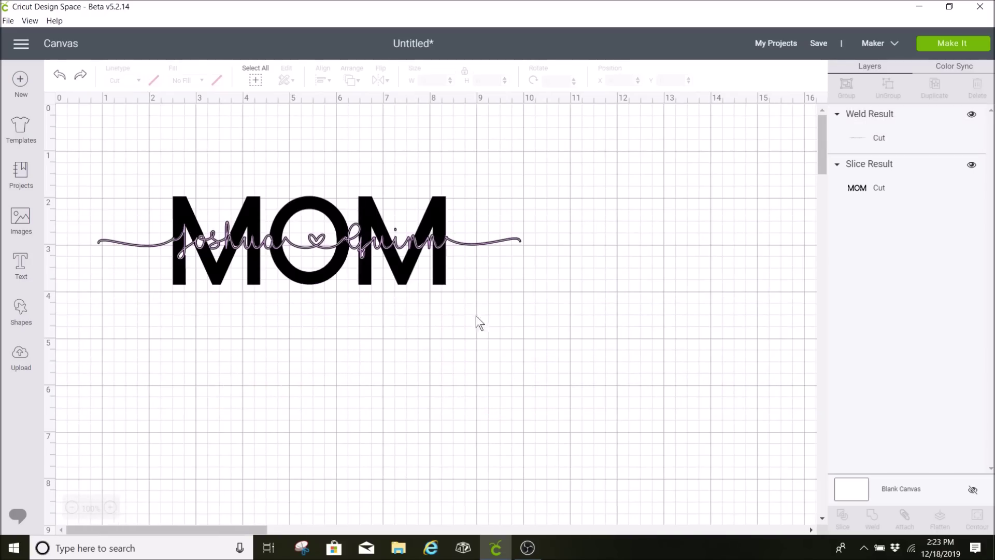
Select the purple names and the sliced MOM together and move them up to X 1.016, Y 0.692
{"action": "left_click_drag", "start_coordinate": [475, 315], "coordinate": [268, 217]}
{"action": "left_click_drag", "start_coordinate": [403, 262], "coordinate": [408, 204]}
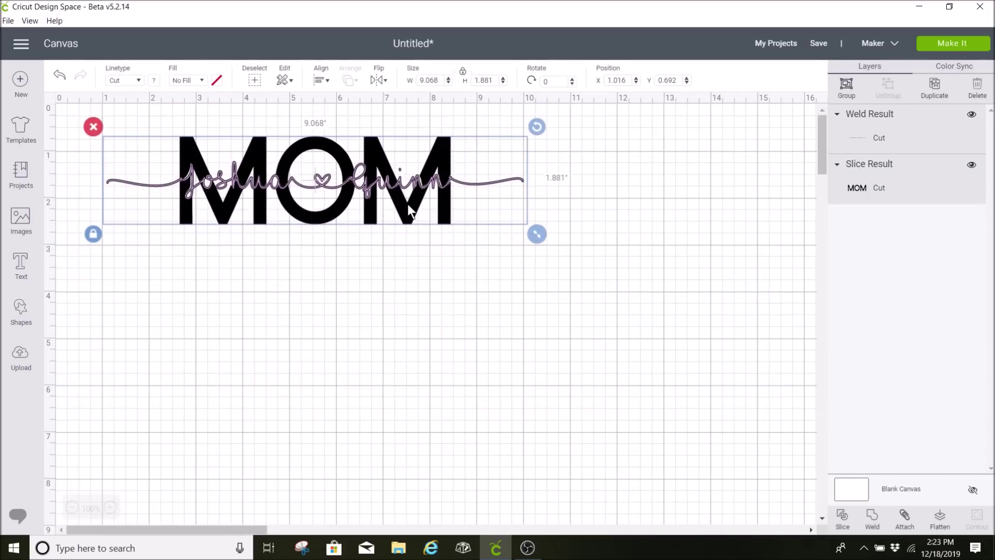
{"action": "left_click", "coordinate": [413, 424]}
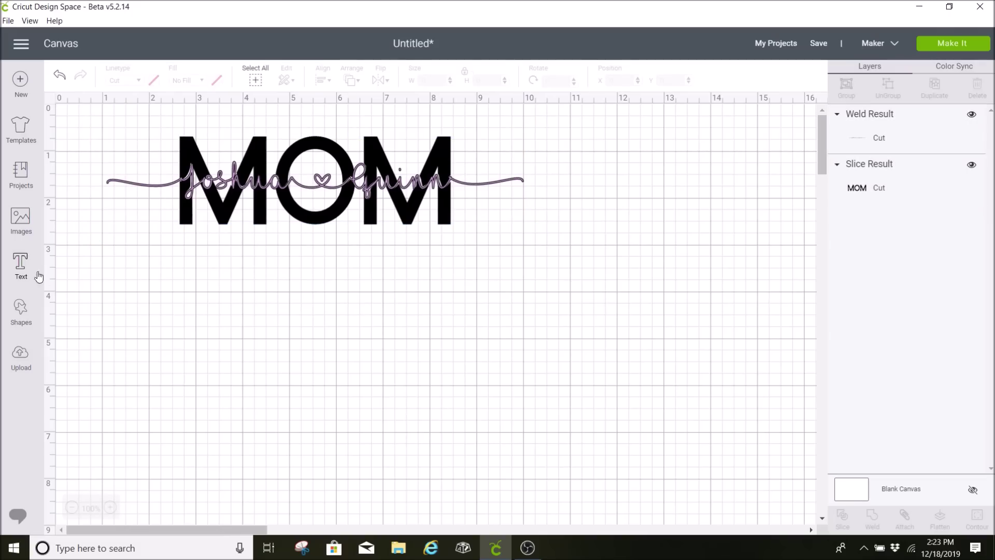
Add the text MOM in Cricut Sans, enlarge it to 5.712 by 1.841 inches and place it below the knockout design
{"action": "left_click", "coordinate": [21, 264]}
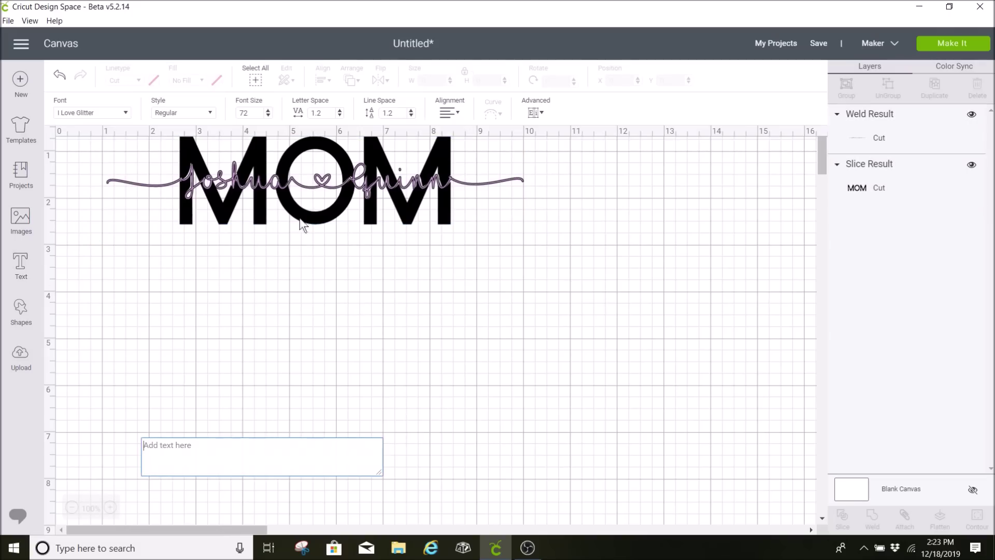
{"action": "left_click", "coordinate": [112, 113]}
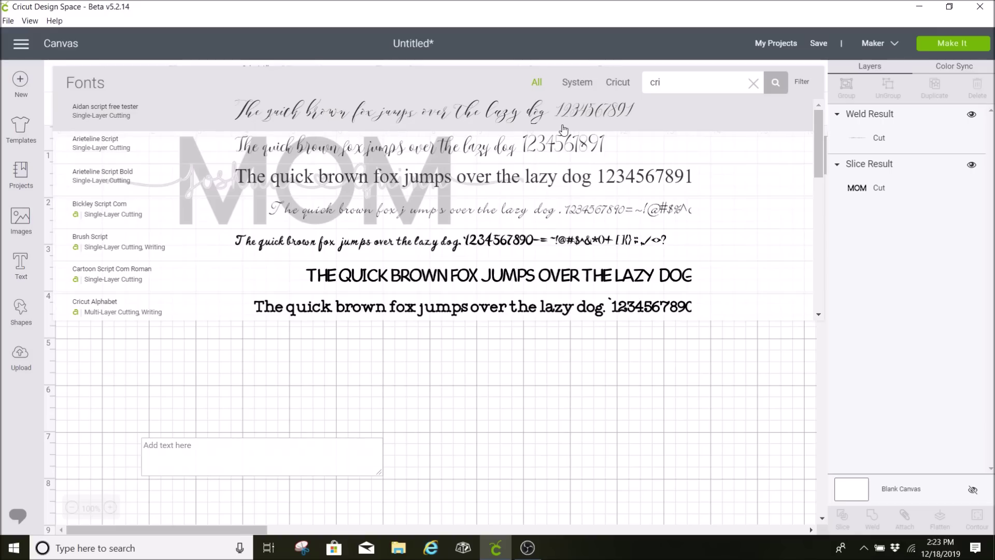
{"action": "type", "text": "cut"}
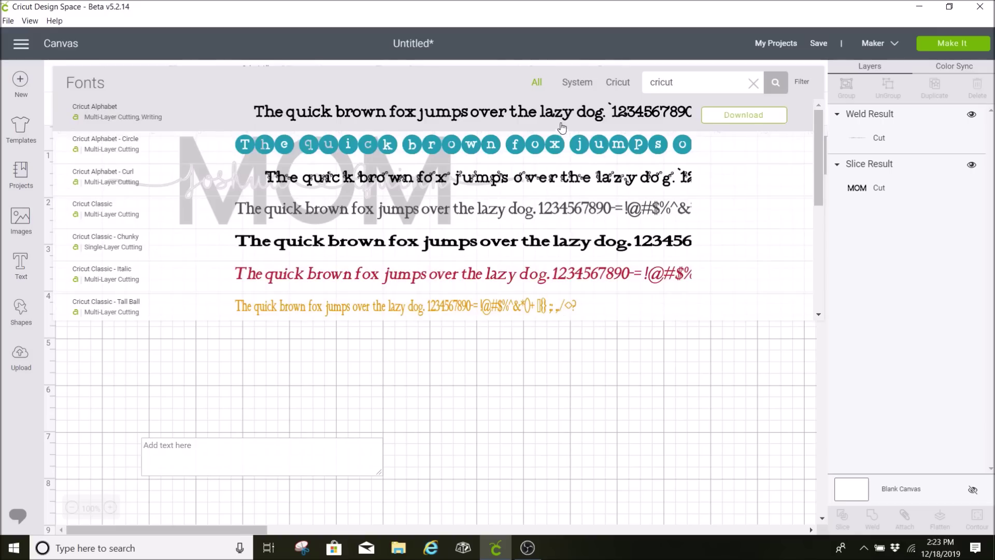
{"action": "type", "text": " san"}
{"action": "left_click", "coordinate": [240, 153]}
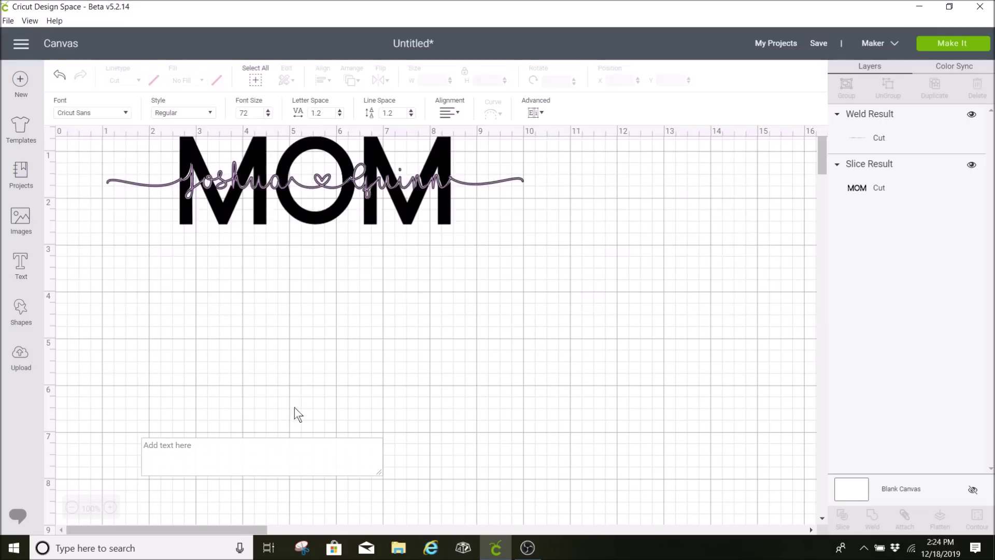
{"action": "type", "text": "MOM"}
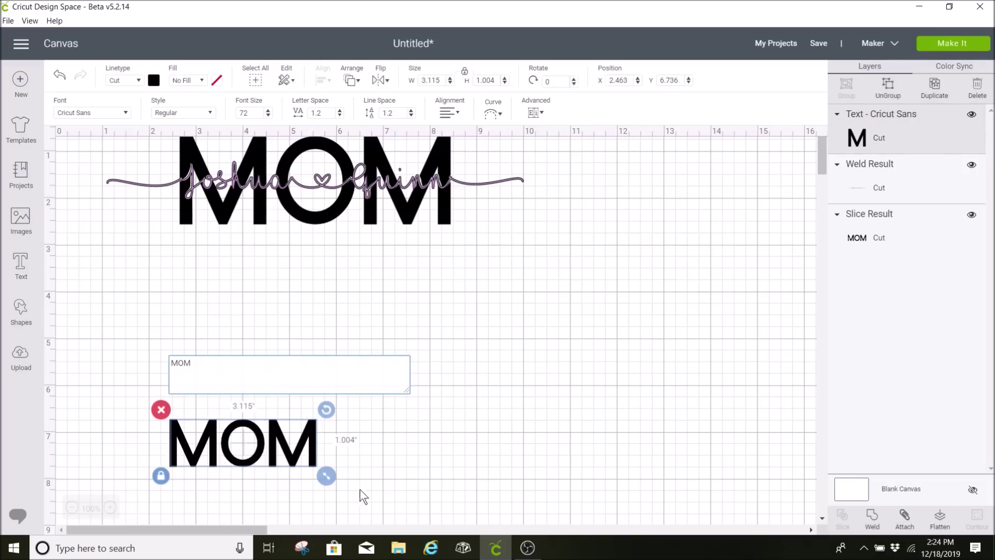
{"action": "left_click", "coordinate": [430, 511]}
{"action": "left_click_drag", "start_coordinate": [300, 466], "coordinate": [309, 351]}
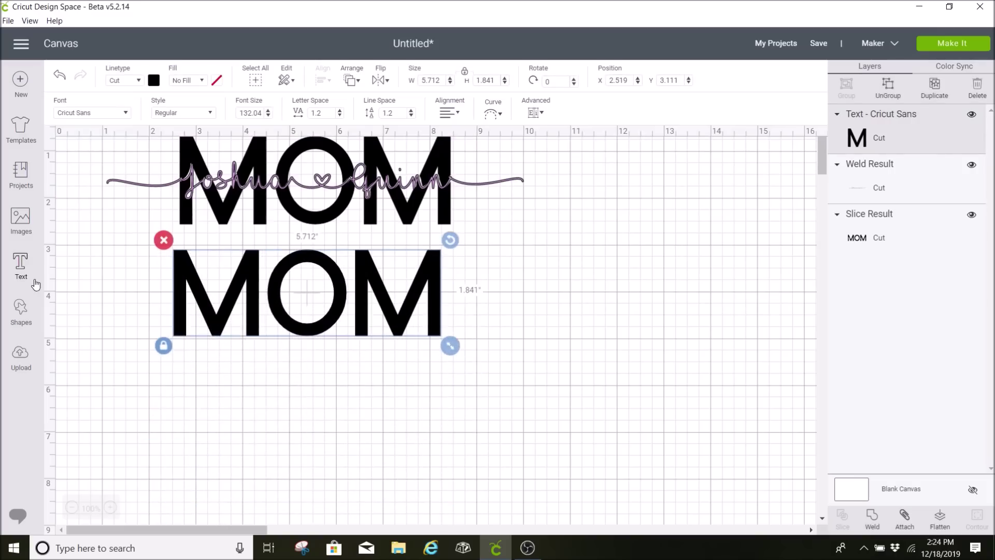
Add the two names as text in I Love Glitter, with [ before, _ between and ] after them
{"action": "left_click", "coordinate": [21, 267]}
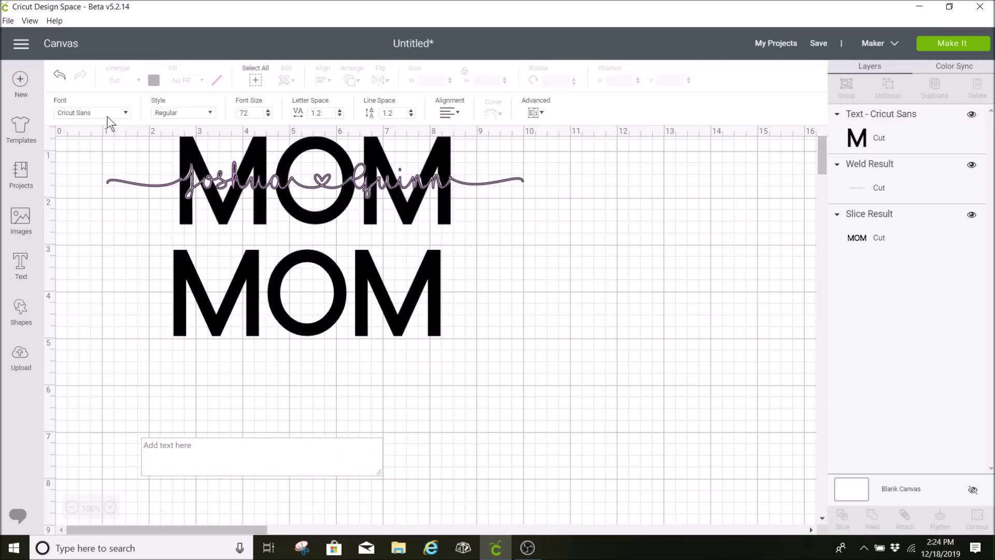
{"action": "left_click", "coordinate": [110, 113]}
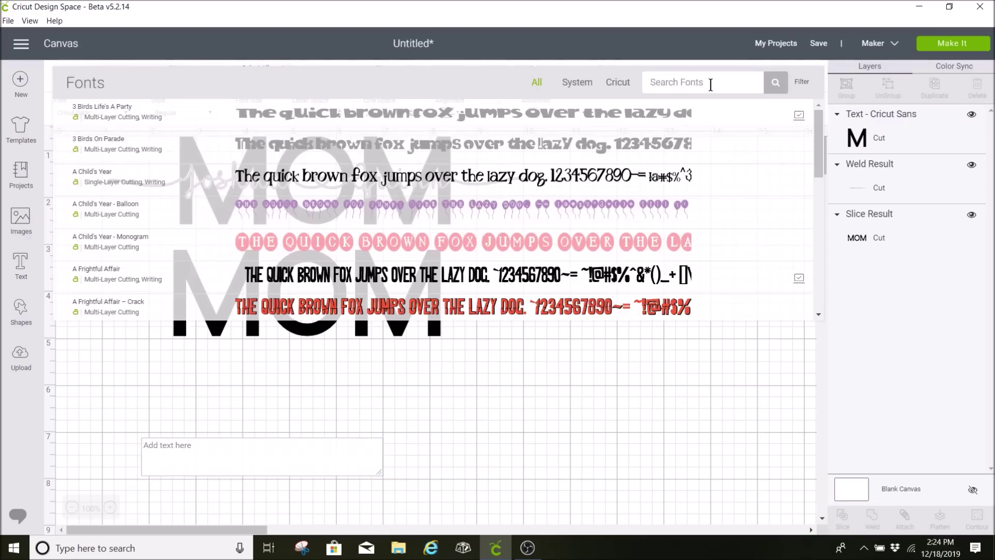
{"action": "left_click", "coordinate": [711, 84]}
{"action": "type", "text": "i love"}
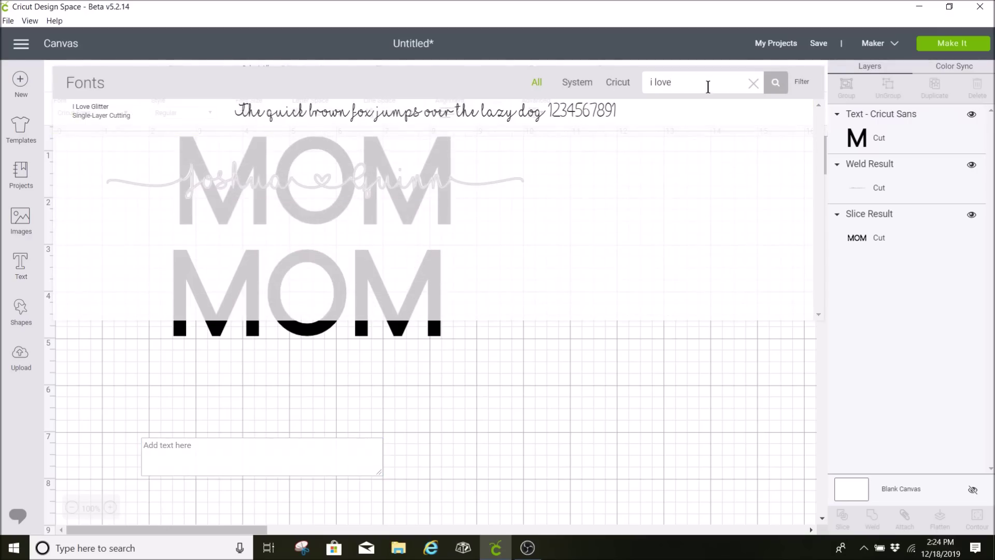
{"action": "left_click", "coordinate": [467, 111]}
{"action": "left_click", "coordinate": [224, 451]}
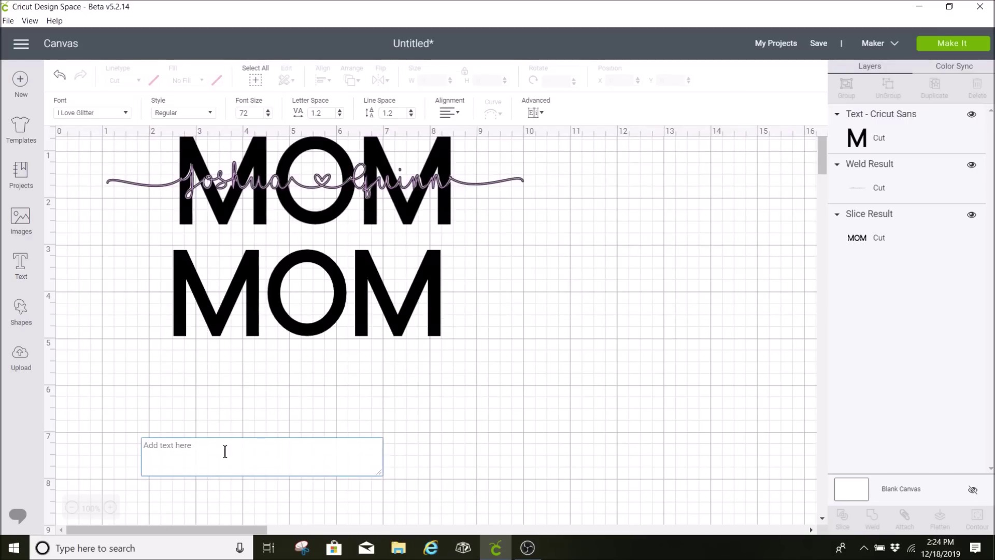
{"action": "type", "text": "[Joshua"}
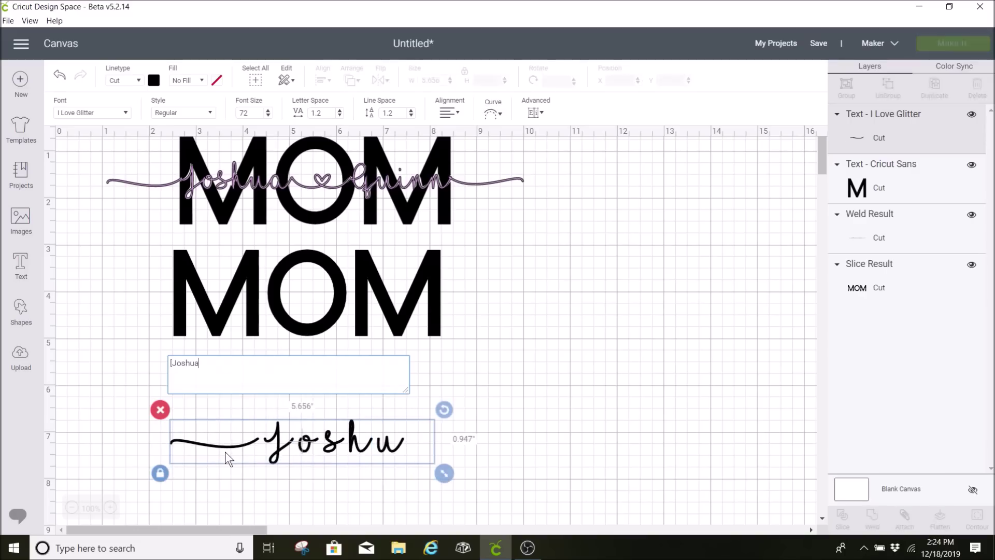
{"action": "type", "text": "_Quinn"}
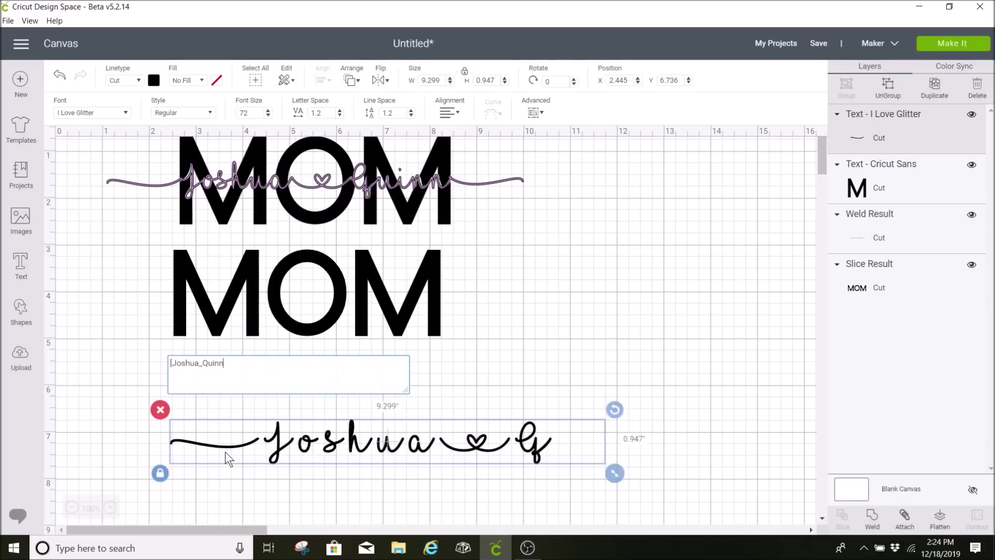
{"action": "type", "text": "]"}
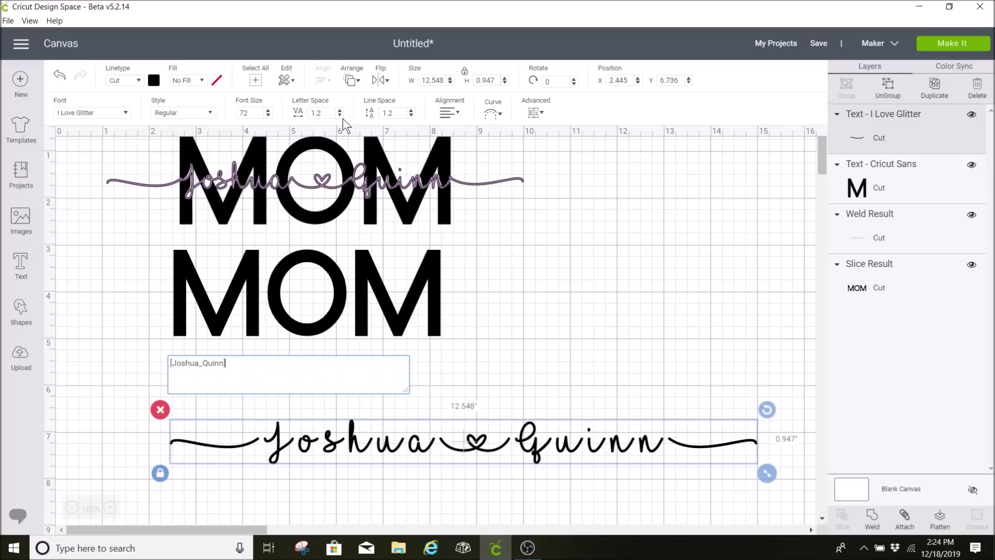
{"action": "key", "text": "Escape"}
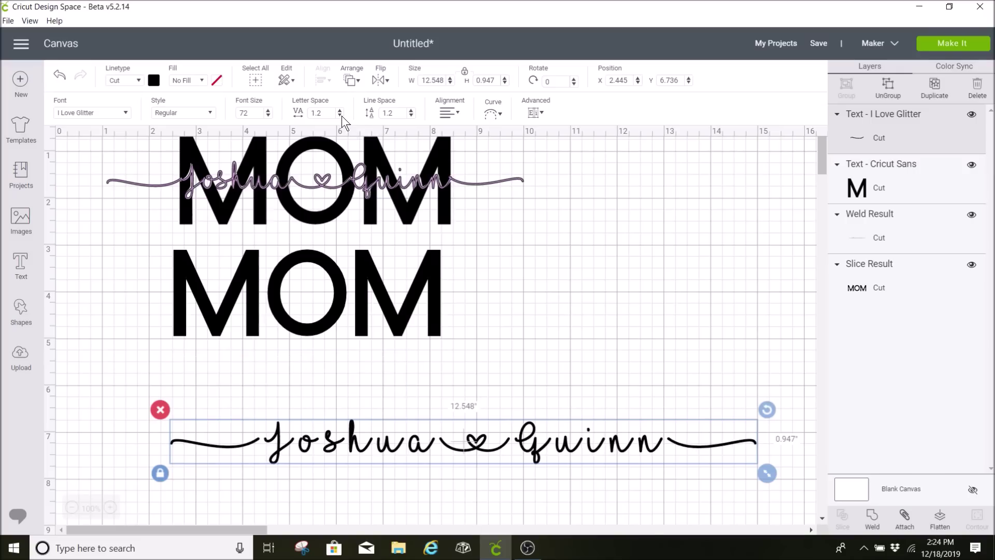
Set the new script names' letter space to -0.5 so the letters join
{"action": "left_click", "coordinate": [340, 115]}
{"action": "left_click", "coordinate": [340, 115]}
{"action": "left_click", "coordinate": [340, 116]}
{"action": "left_click", "coordinate": [340, 115]}
{"action": "left_click", "coordinate": [340, 115]}
{"action": "left_click", "coordinate": [340, 116]}
{"action": "left_click", "coordinate": [340, 115]}
{"action": "left_click", "coordinate": [340, 115]}
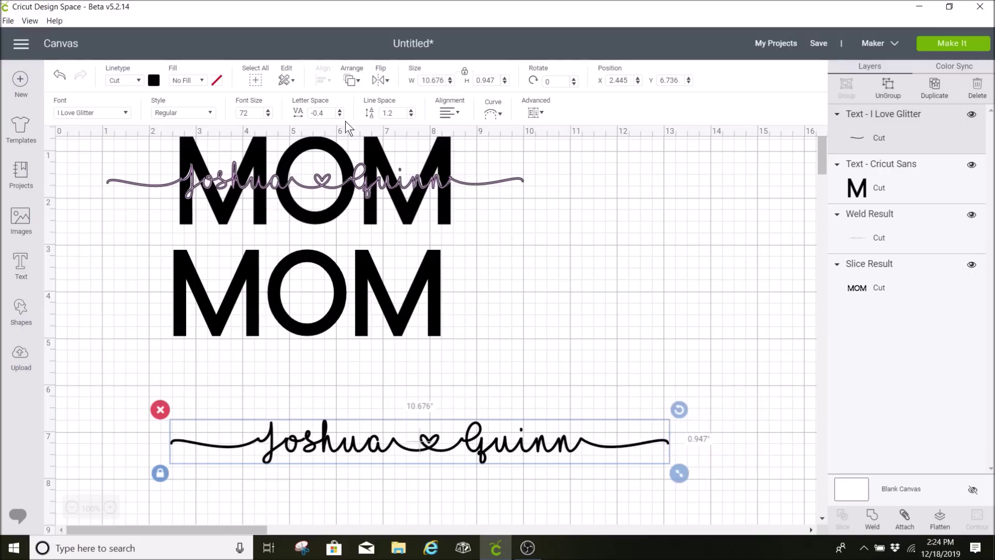
{"action": "left_click", "coordinate": [340, 116]}
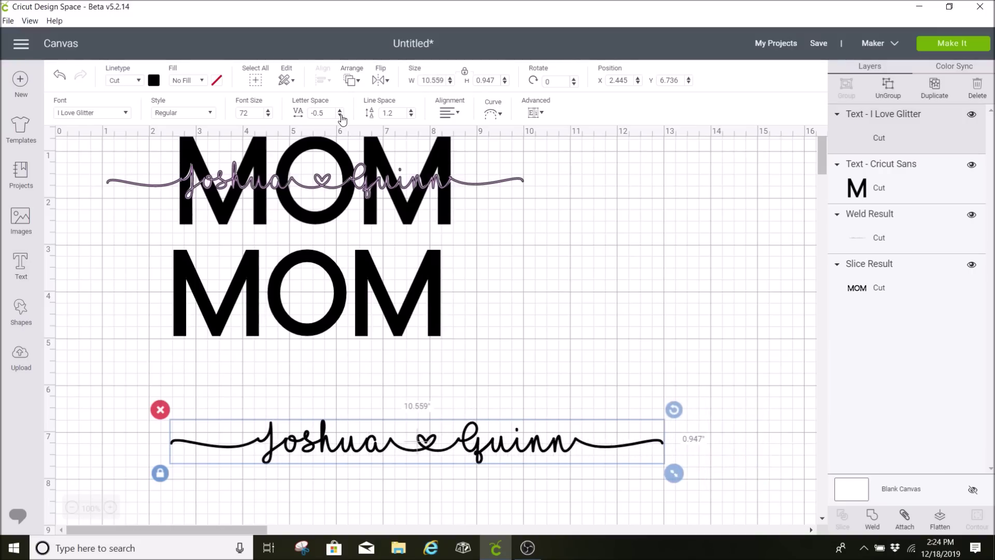
Ungroup the new script names, select all their letters and flourishes, and weld them into one piece
{"action": "left_click", "coordinate": [887, 86]}
{"action": "scroll", "coordinate": [285, 485], "scroll_direction": "down", "scroll_amount": 2}
{"action": "left_click", "coordinate": [110, 507]}
{"action": "scroll", "coordinate": [240, 457], "scroll_direction": "down", "scroll_amount": 4}
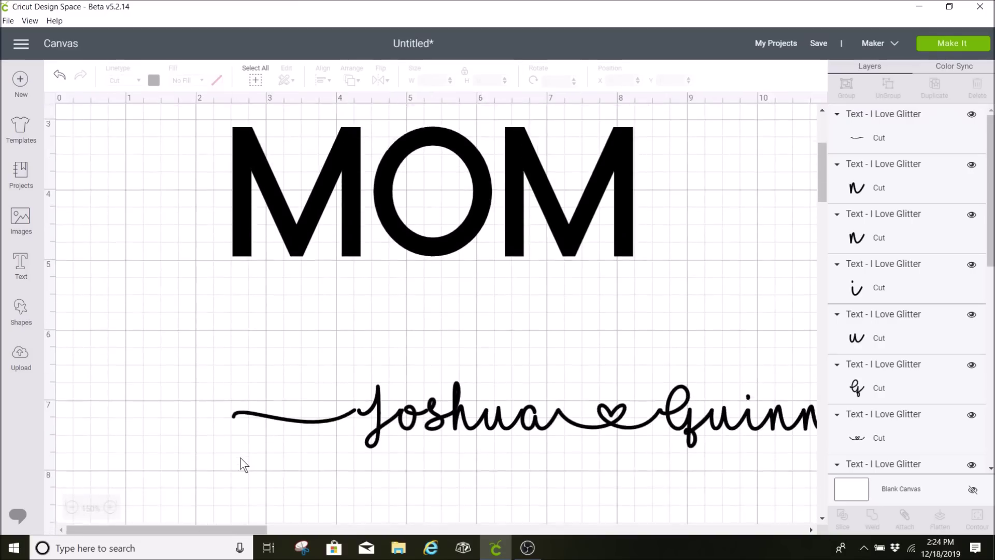
{"action": "left_click_drag", "start_coordinate": [251, 529], "coordinate": [289, 529]}
{"action": "left_click", "coordinate": [185, 356]}
{"action": "left_click", "coordinate": [200, 430]}
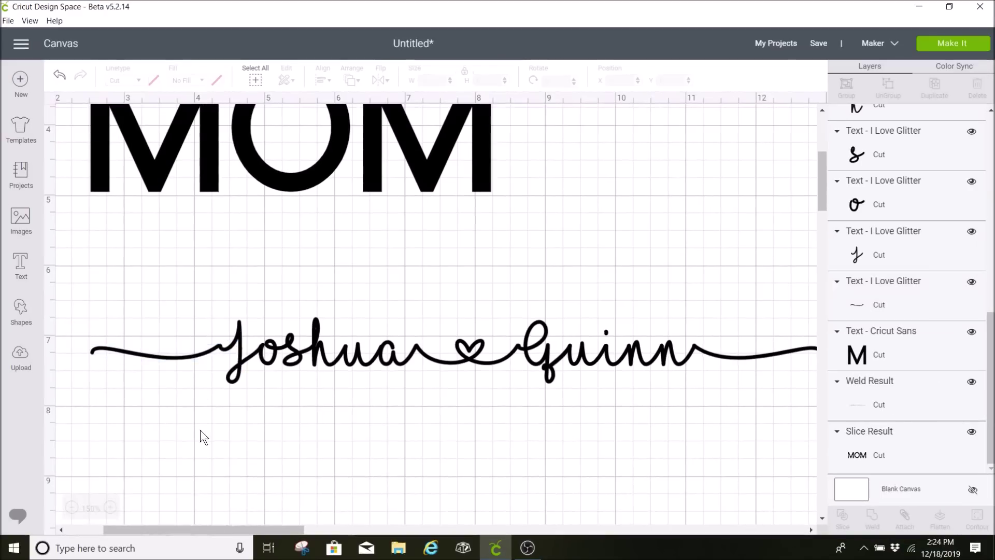
{"action": "left_click_drag", "start_coordinate": [250, 528], "coordinate": [261, 531]}
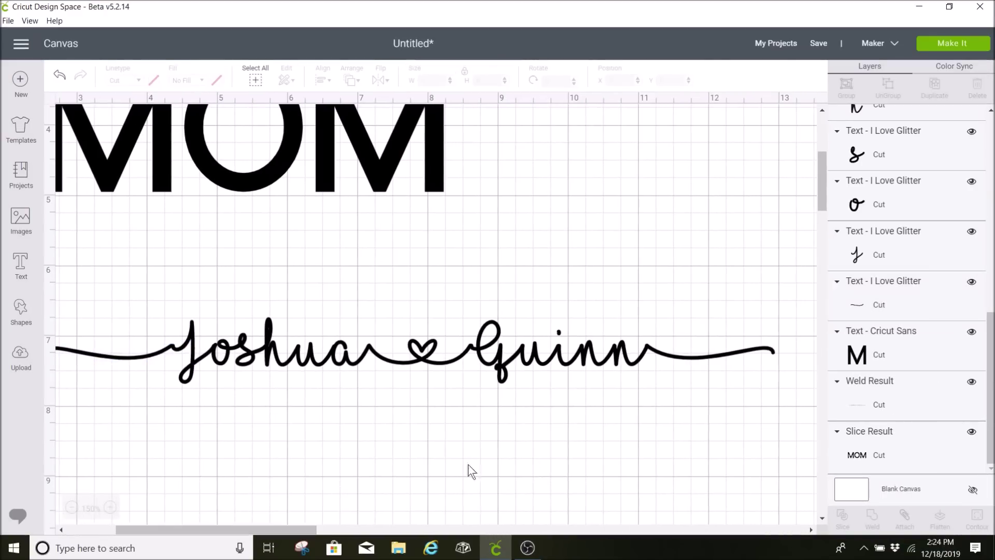
{"action": "left_click_drag", "start_coordinate": [775, 415], "coordinate": [52, 295]}
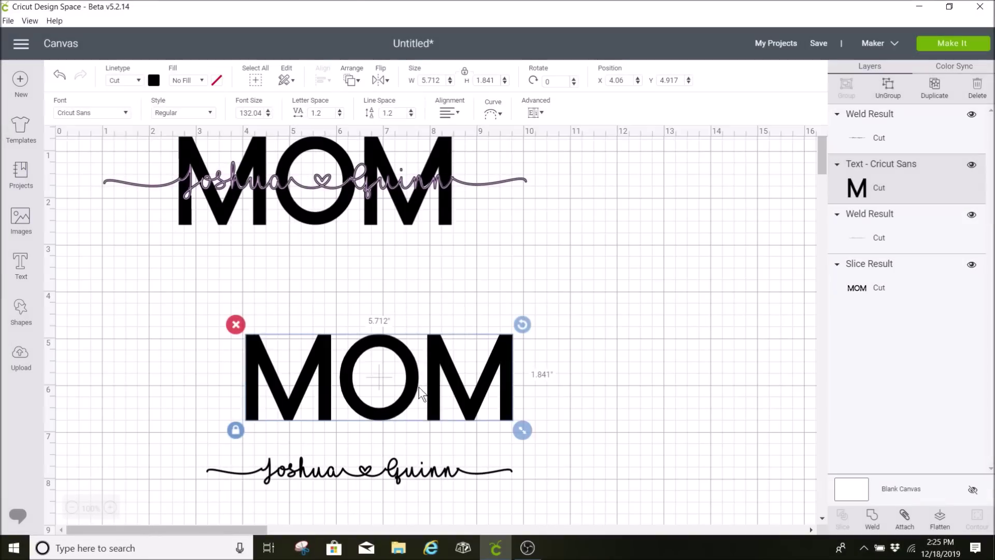
{"action": "left_click", "coordinate": [421, 394]}
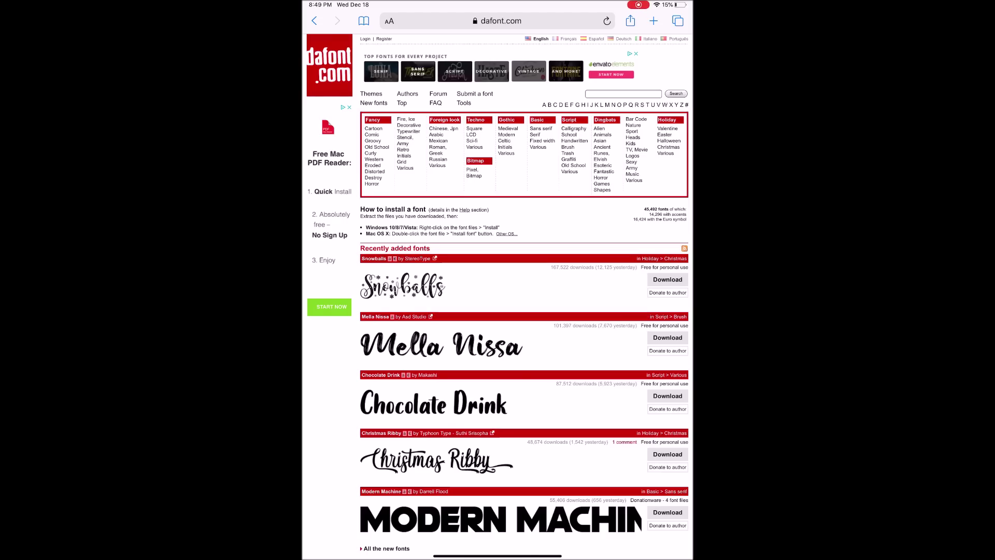
On dafont.com in Safari, search for I love glitter and download the font as mf_i_love_glitter.zip
{"action": "left_click", "coordinate": [624, 93]}
{"action": "type", "text": "I love "}
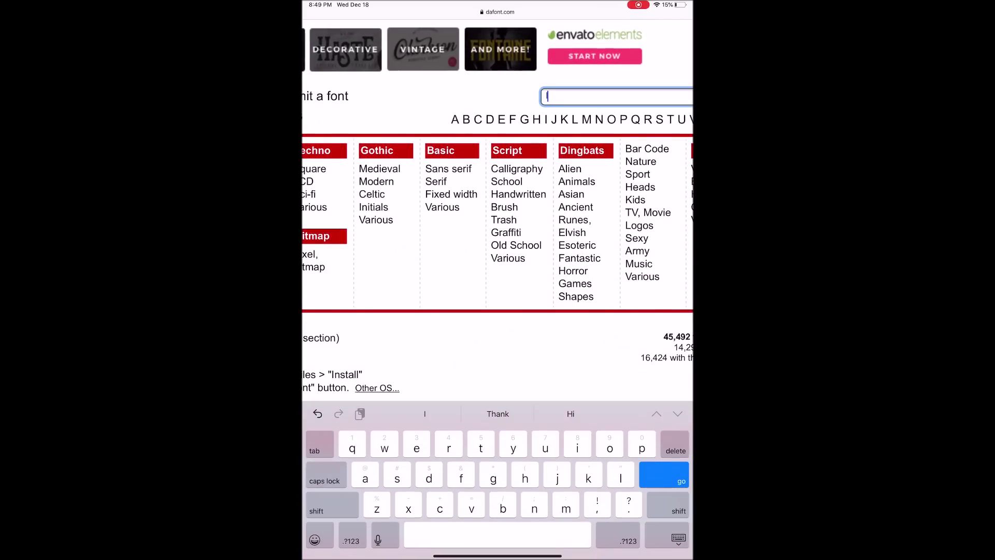
{"action": "type", "text": "glitter"}
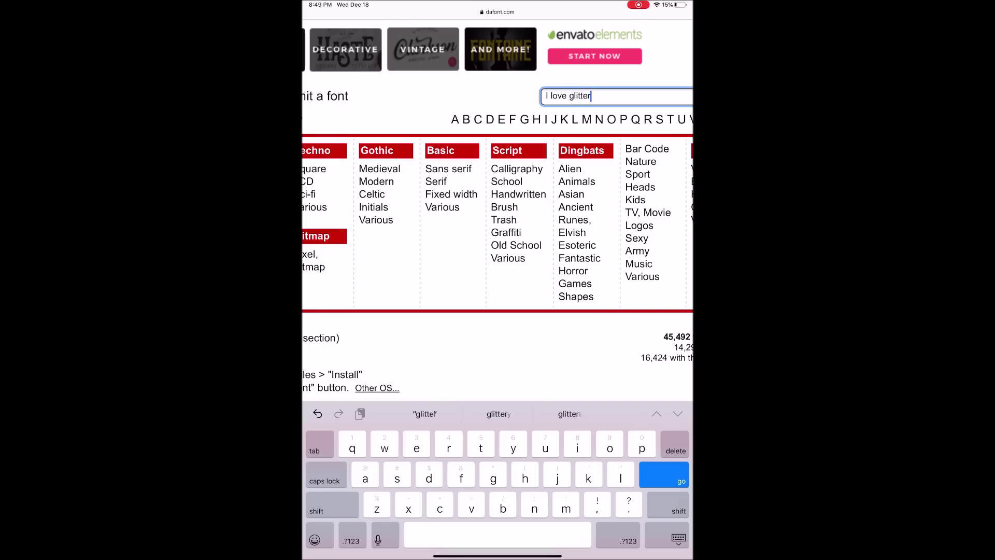
{"action": "key", "text": "Return"}
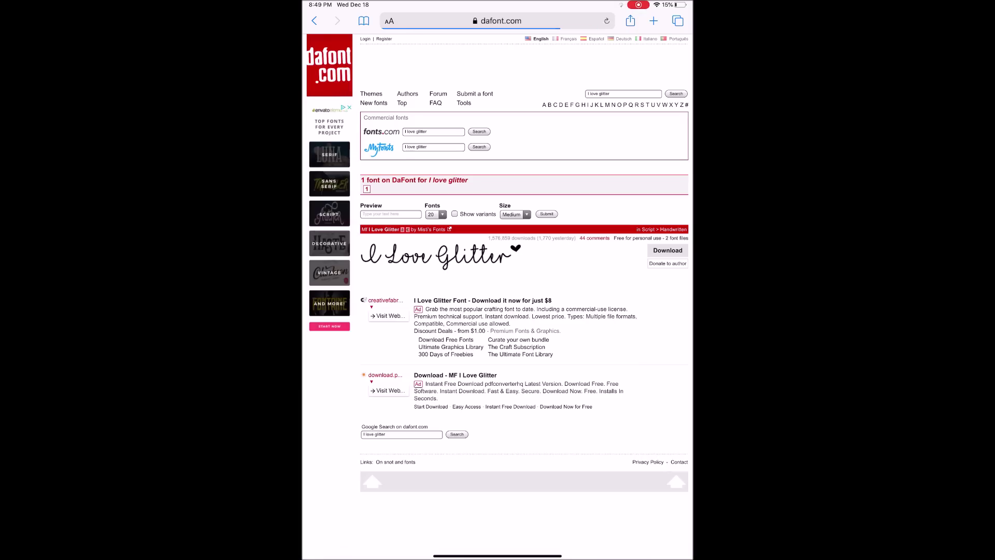
{"action": "scroll", "coordinate": [648, 249], "scroll_direction": "up", "scroll_amount": 5}
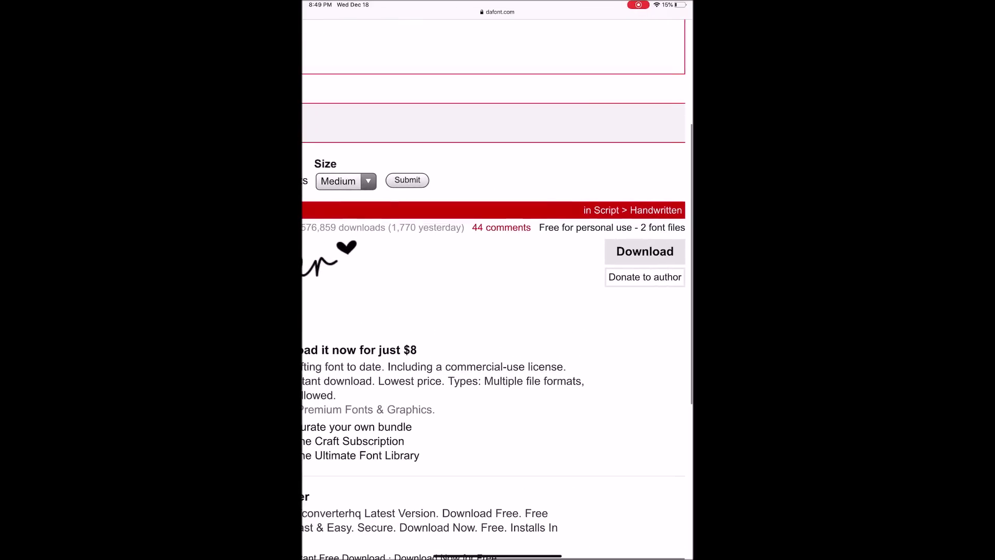
{"action": "left_click", "coordinate": [645, 252]}
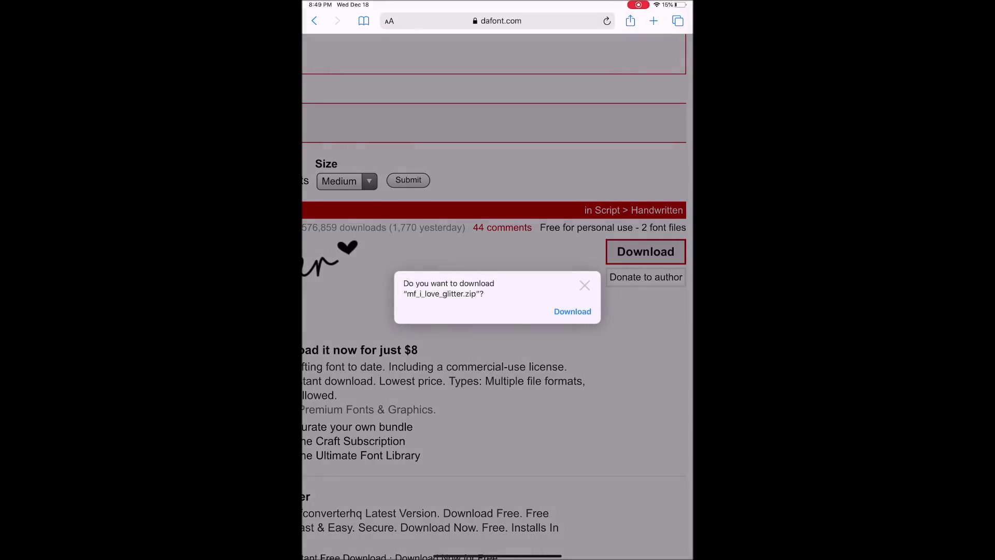
{"action": "left_click", "coordinate": [572, 311]}
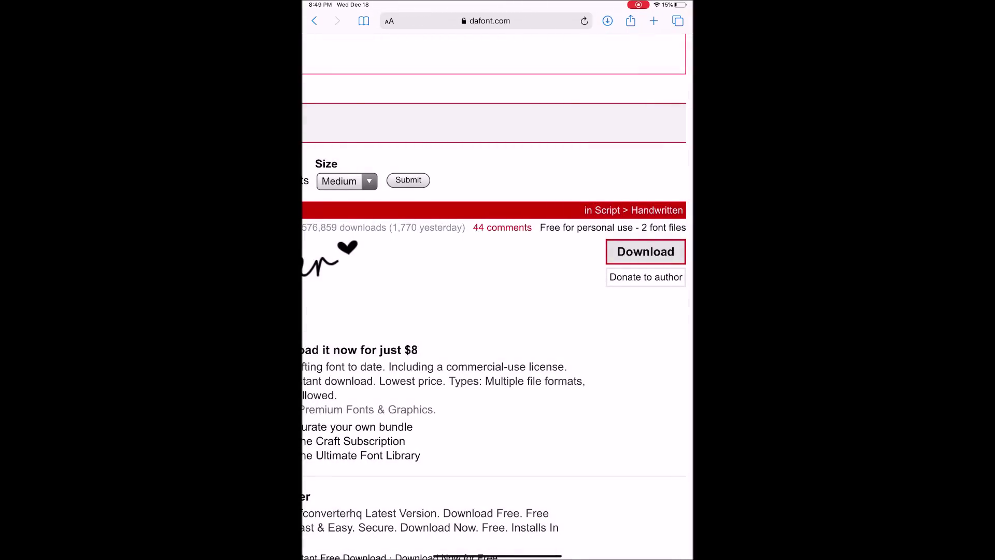
Show the downloaded mf_i_love_glitter.zip in the Files app, extract it and open the extracted folder
{"action": "left_click", "coordinate": [608, 21]}
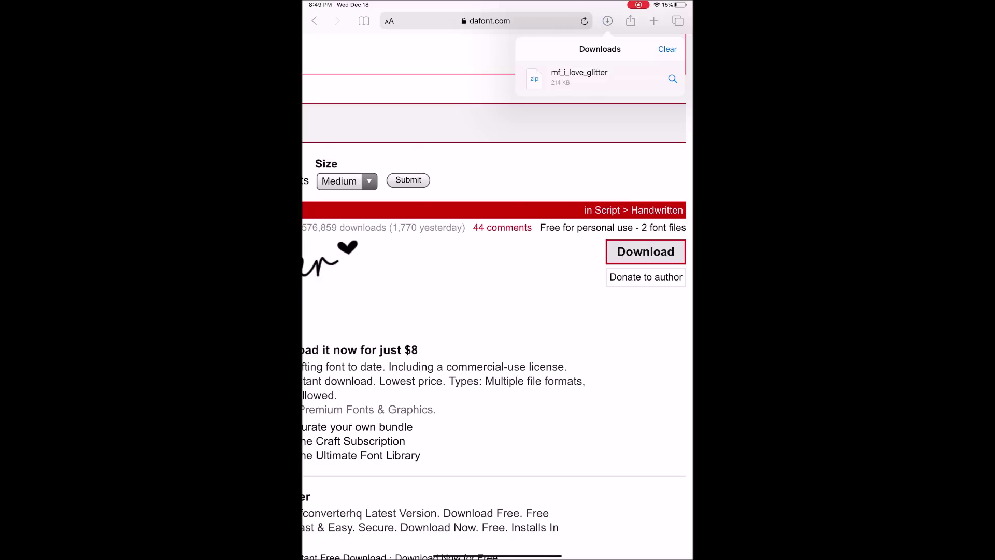
{"action": "left_click", "coordinate": [672, 79]}
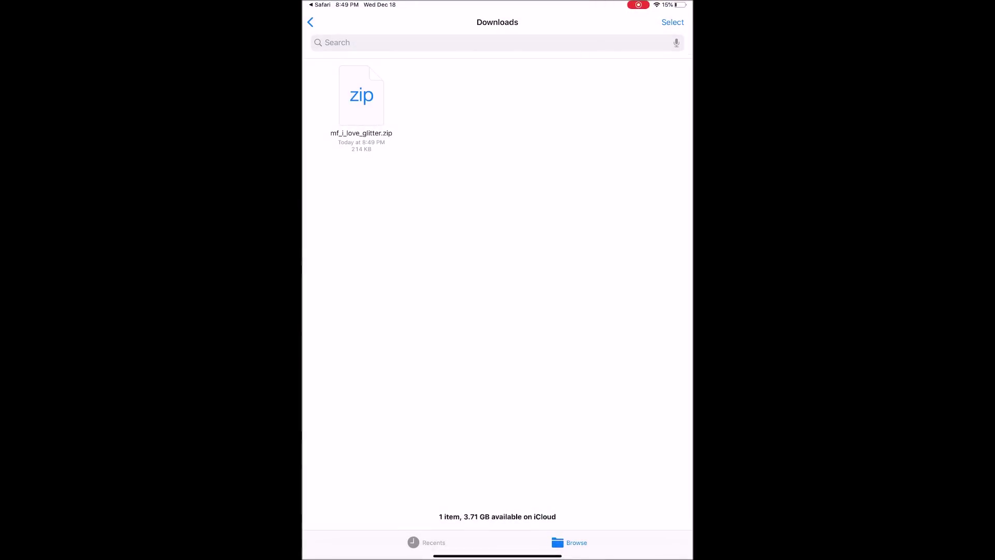
{"action": "left_click", "coordinate": [361, 96]}
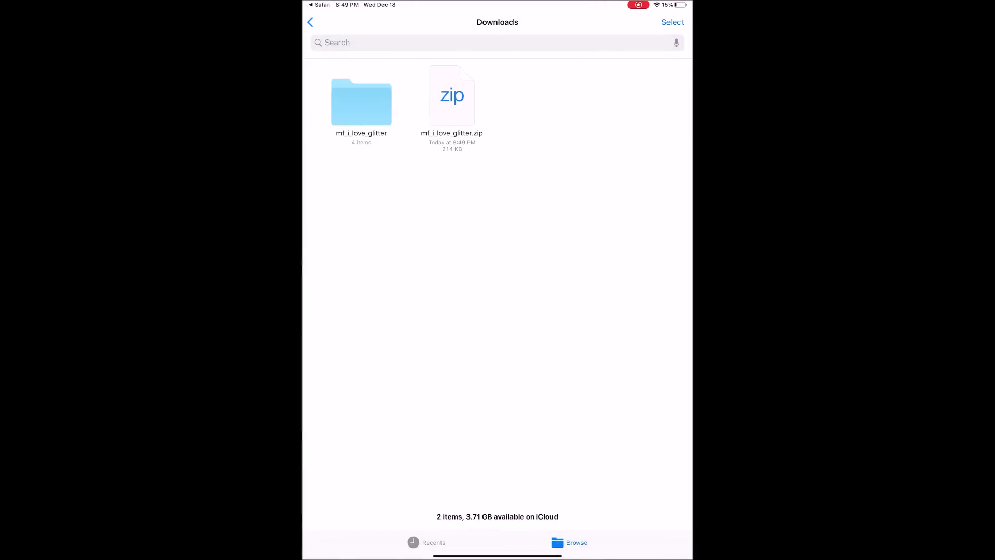
{"action": "left_click", "coordinate": [362, 102]}
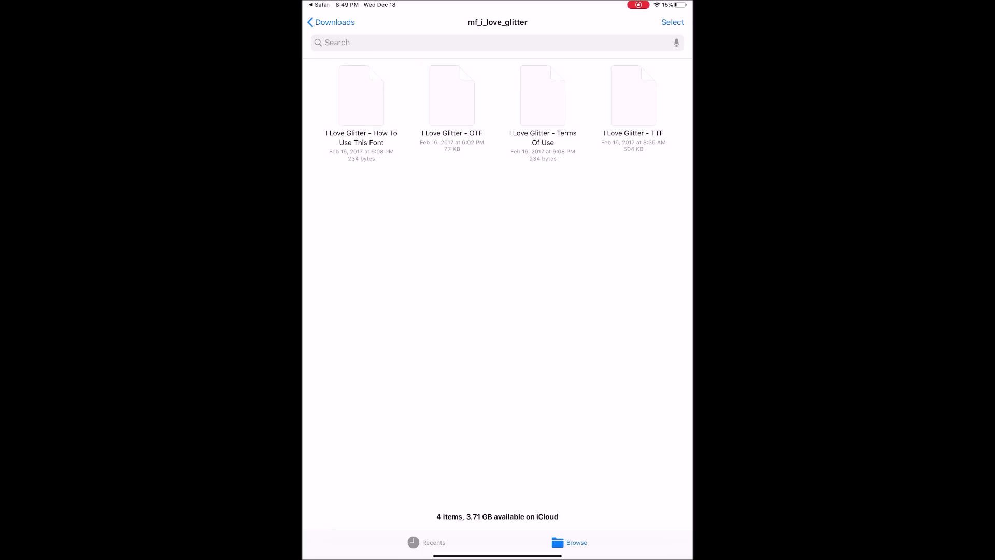
Open the I Love Glitter - OTF font file and share a copy of it to Phonto to install it
{"action": "left_click", "coordinate": [451, 95]}
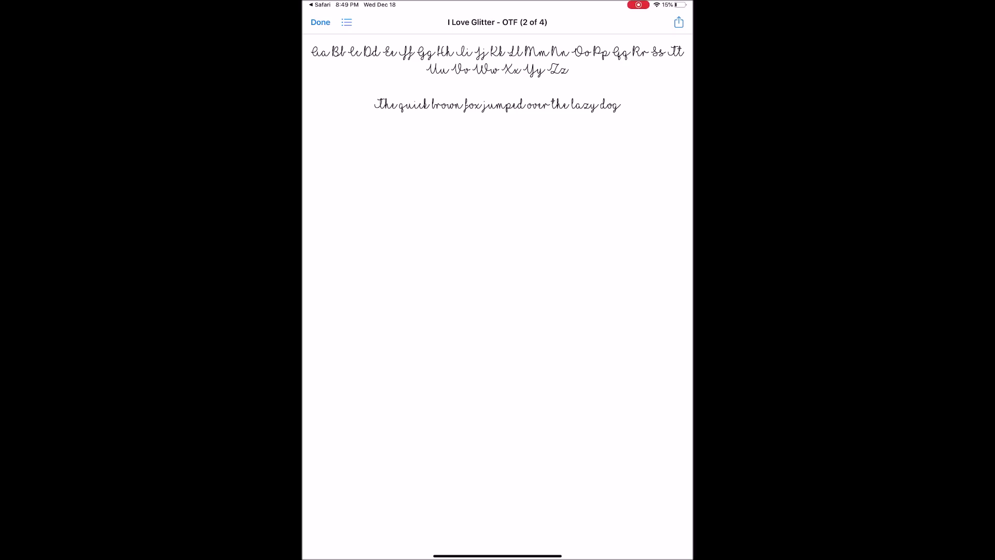
{"action": "left_click", "coordinate": [679, 22]}
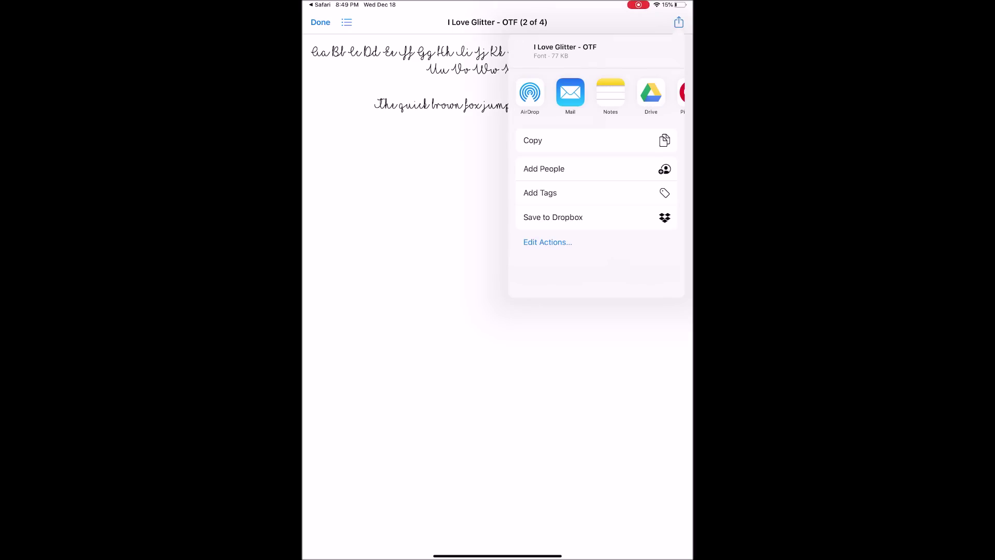
{"action": "scroll", "coordinate": [596, 93], "scroll_direction": "right", "scroll_amount": 5}
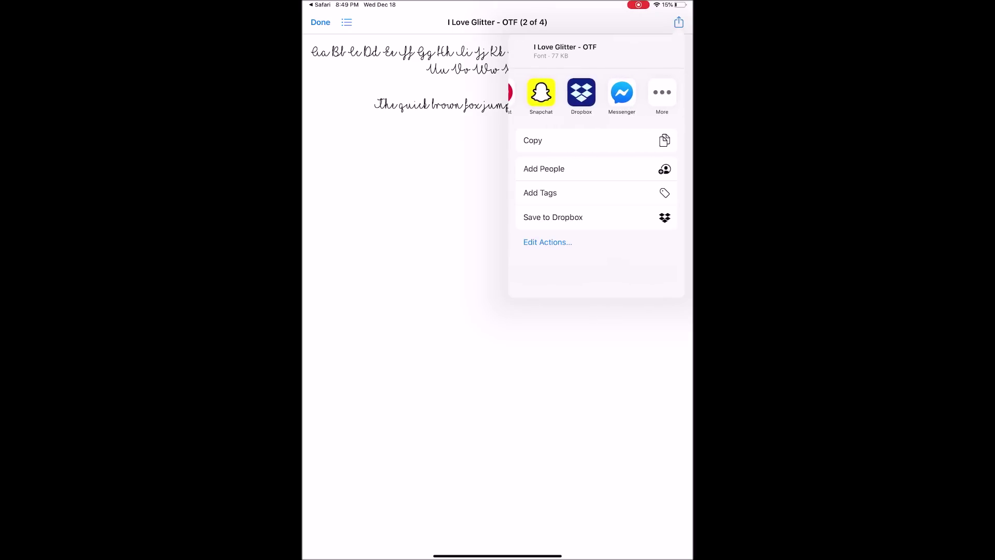
{"action": "left_click", "coordinate": [663, 92]}
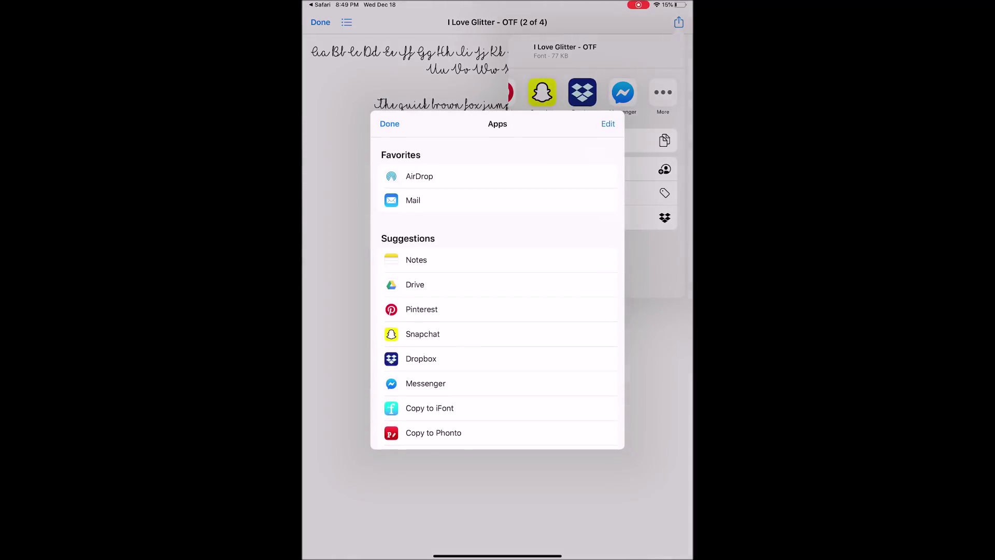
{"action": "scroll", "coordinate": [497, 290], "scroll_direction": "down", "scroll_amount": 3}
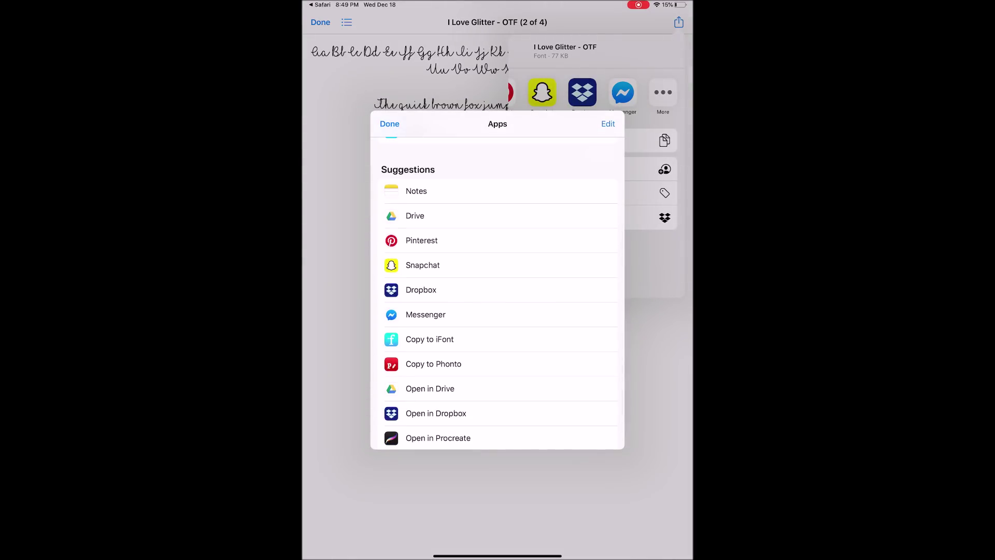
{"action": "left_click", "coordinate": [429, 339]}
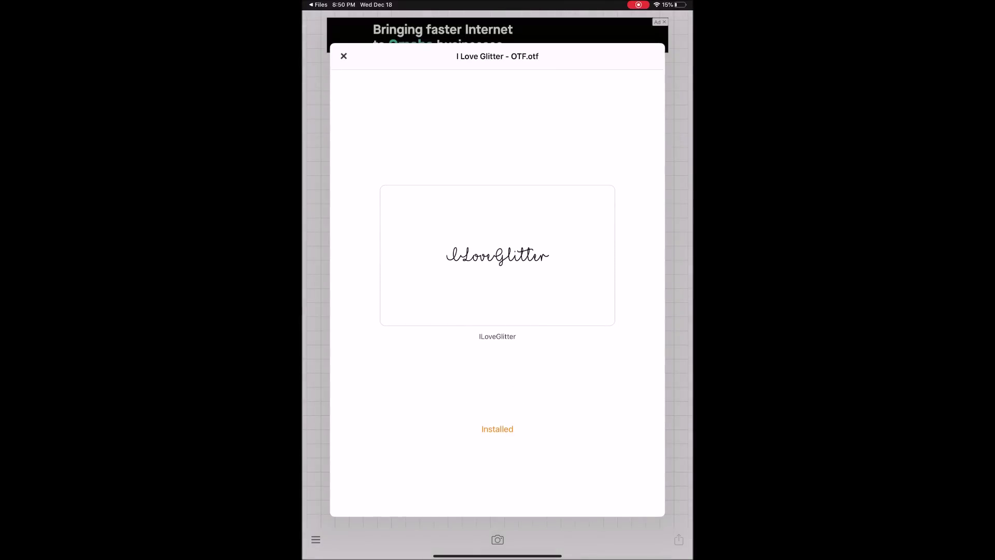
{"action": "left_click", "coordinate": [344, 56]}
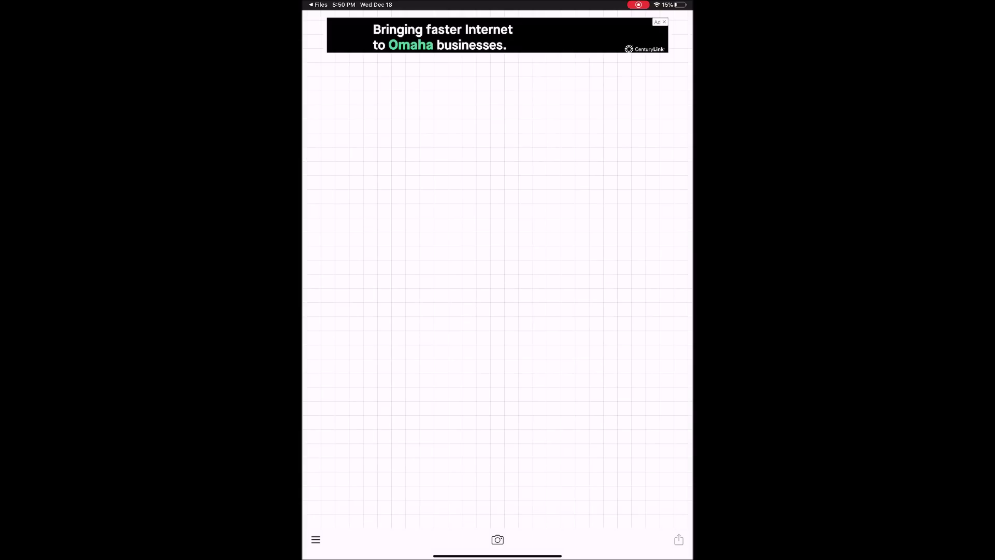
Load the plain white 2048 x 2048 template as the new image
{"action": "left_click", "coordinate": [497, 540]}
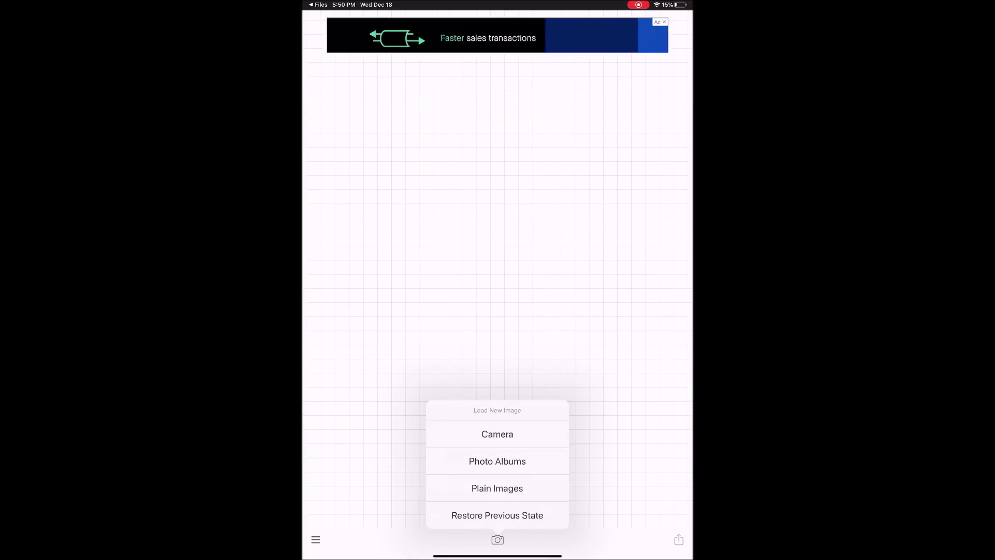
{"action": "left_click", "coordinate": [497, 488]}
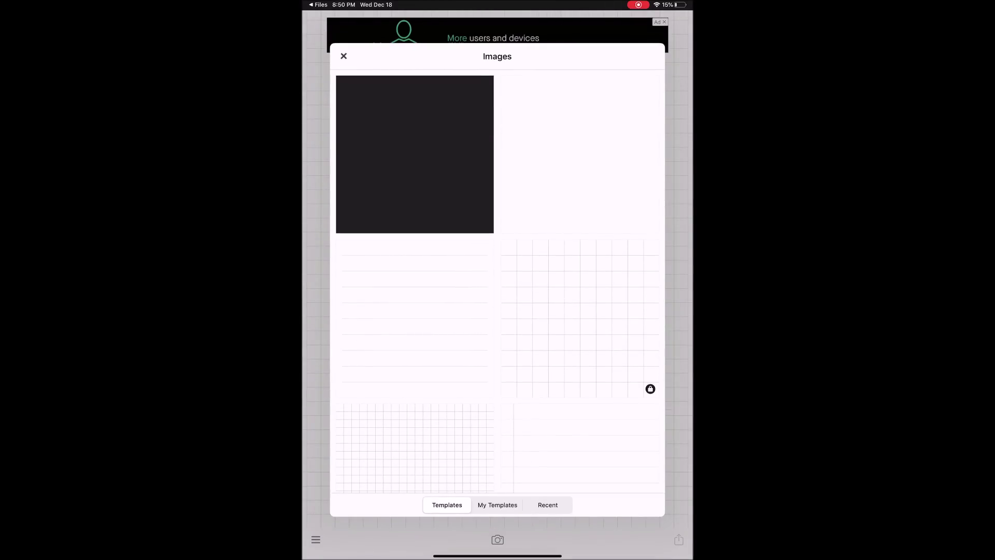
{"action": "left_click", "coordinate": [579, 154]}
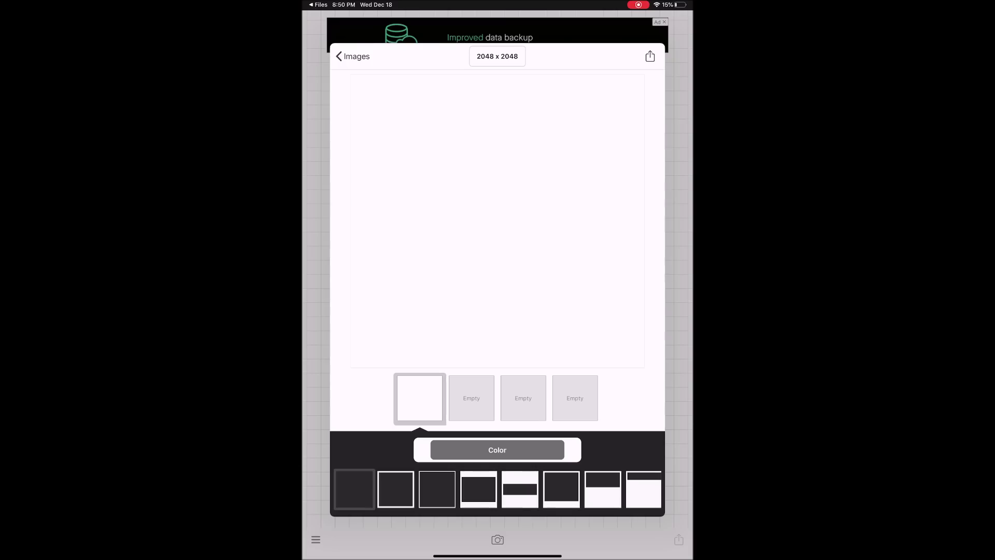
{"action": "left_click", "coordinate": [650, 56]}
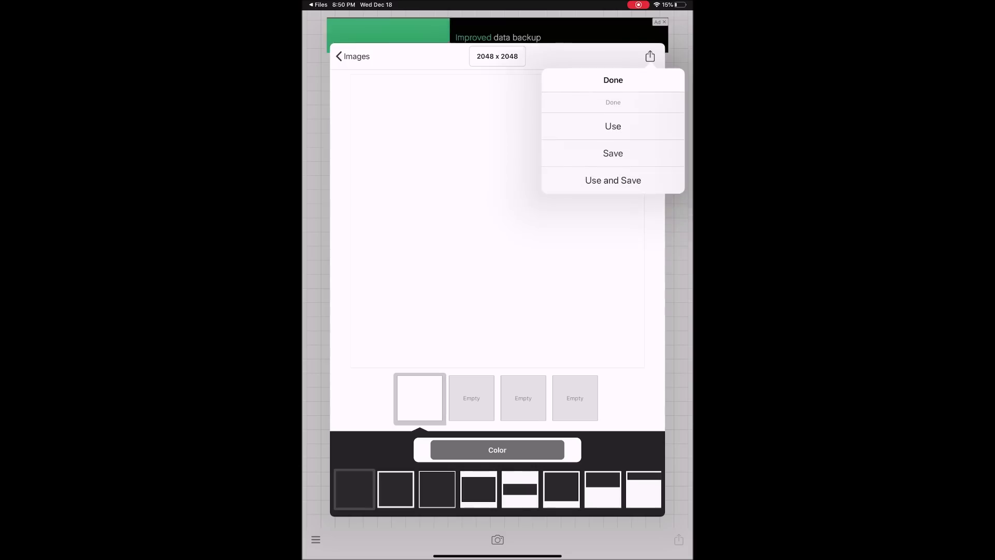
{"action": "left_click", "coordinate": [613, 79]}
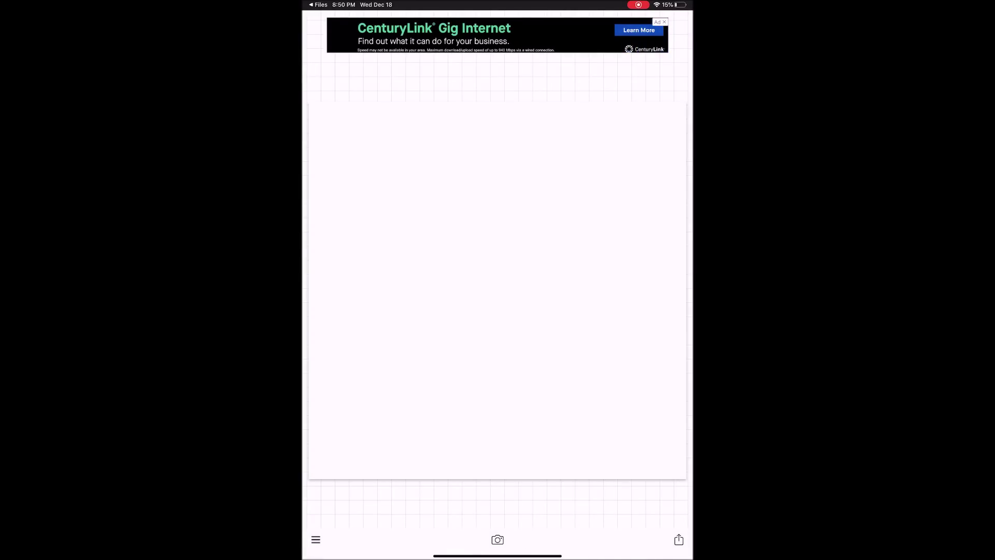
Add a text to the blank image and choose the installed I Love Glitter font for it
{"action": "left_click", "coordinate": [488, 257]}
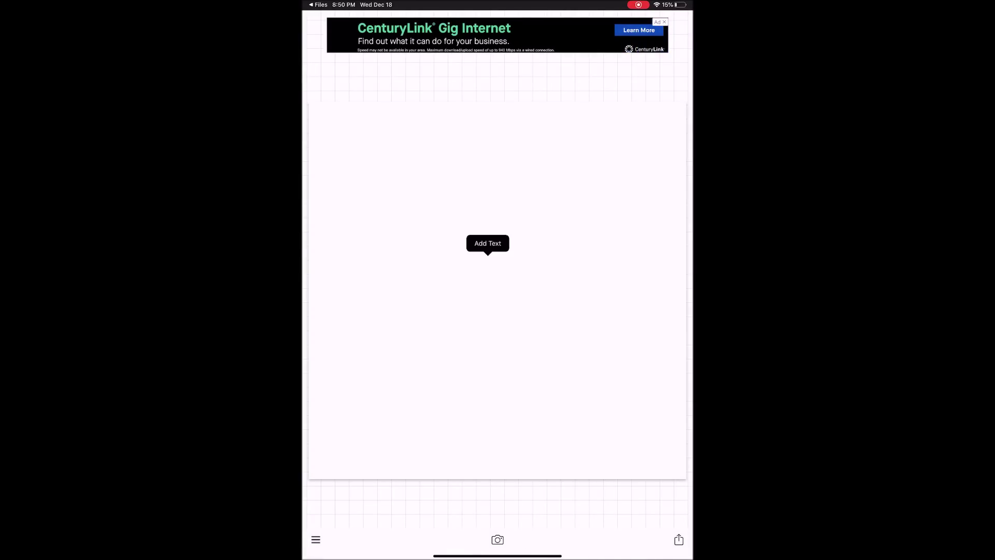
{"action": "left_click", "coordinate": [488, 233]}
{"action": "left_click", "coordinate": [488, 220]}
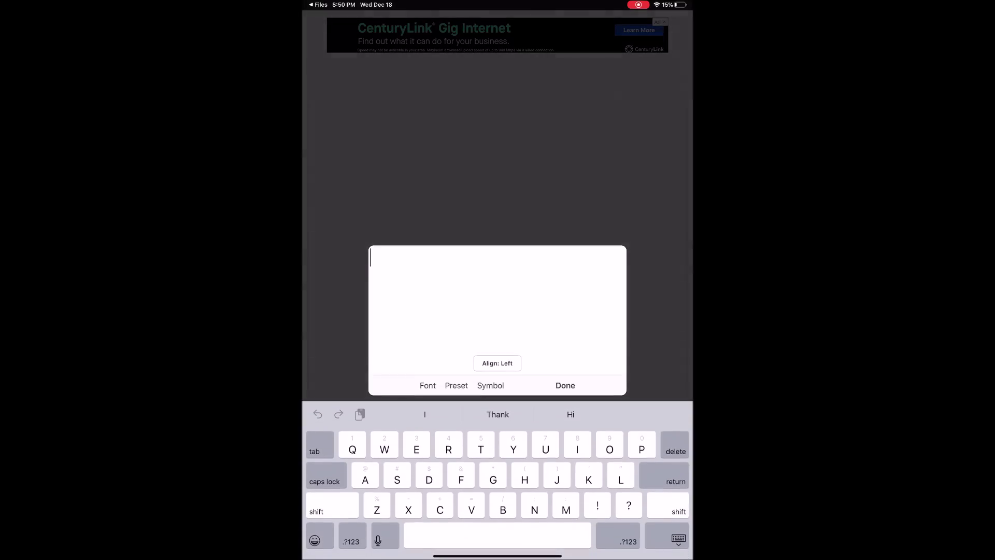
{"action": "left_click", "coordinate": [427, 387]}
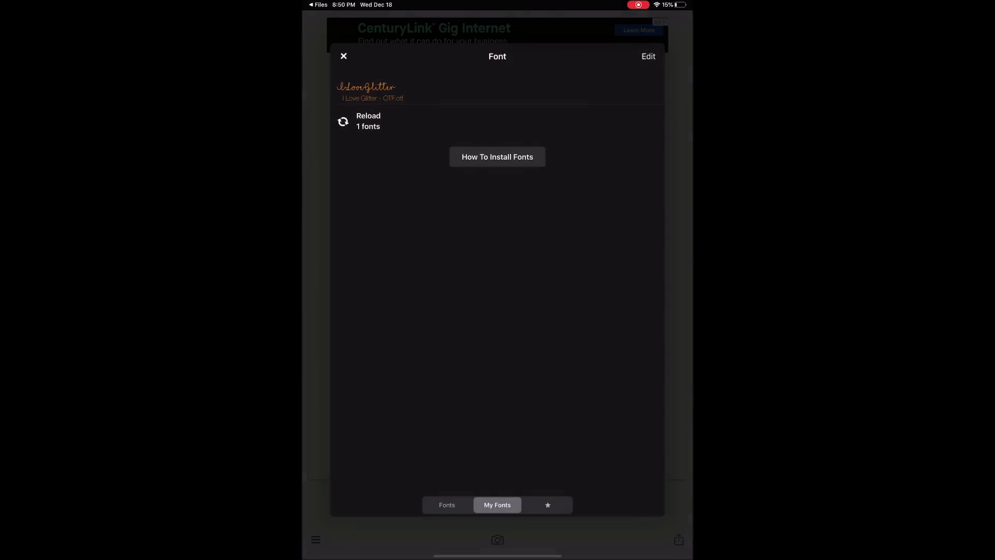
{"action": "left_click", "coordinate": [447, 505]}
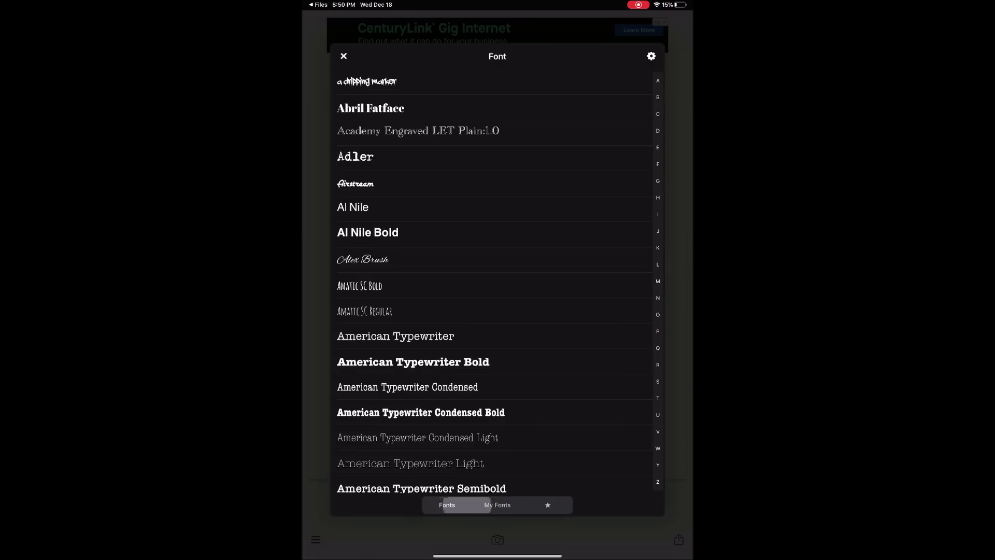
{"action": "scroll", "coordinate": [492, 280], "scroll_direction": "down", "scroll_amount": 5}
{"action": "scroll", "coordinate": [493, 280], "scroll_direction": "up", "scroll_amount": 5}
{"action": "scroll", "coordinate": [492, 280], "scroll_direction": "down", "scroll_amount": 2}
{"action": "scroll", "coordinate": [492, 280], "scroll_direction": "down", "scroll_amount": 4}
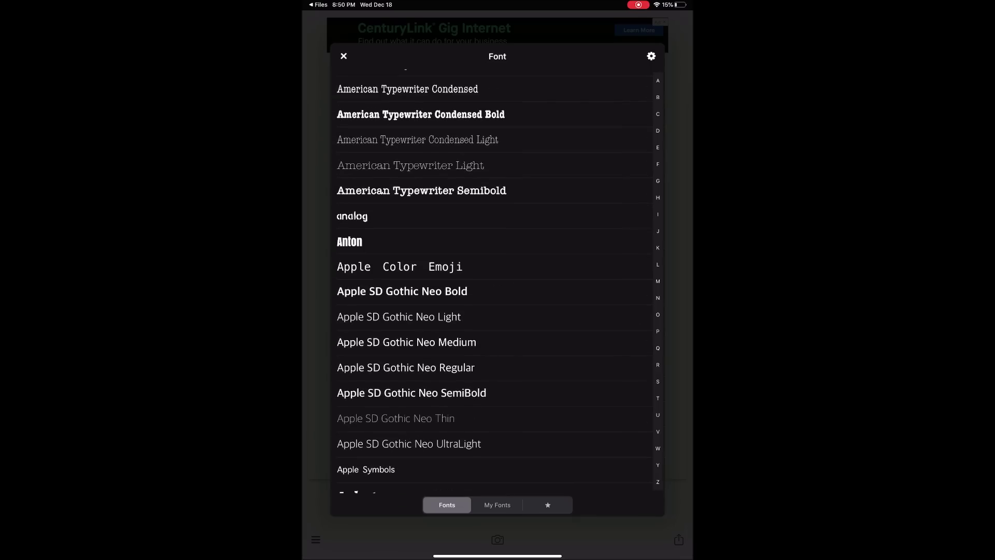
{"action": "left_click", "coordinate": [497, 504]}
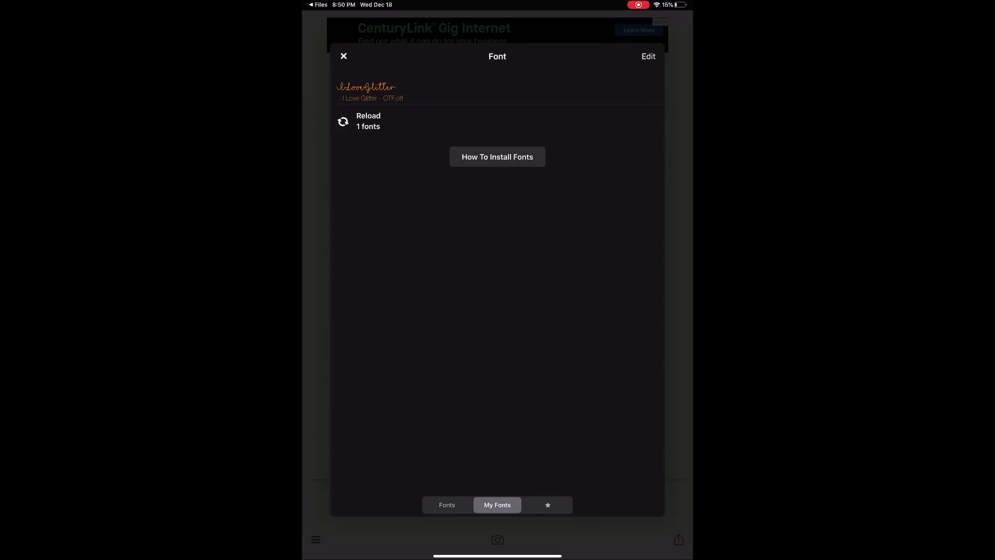
{"action": "left_click", "coordinate": [366, 90]}
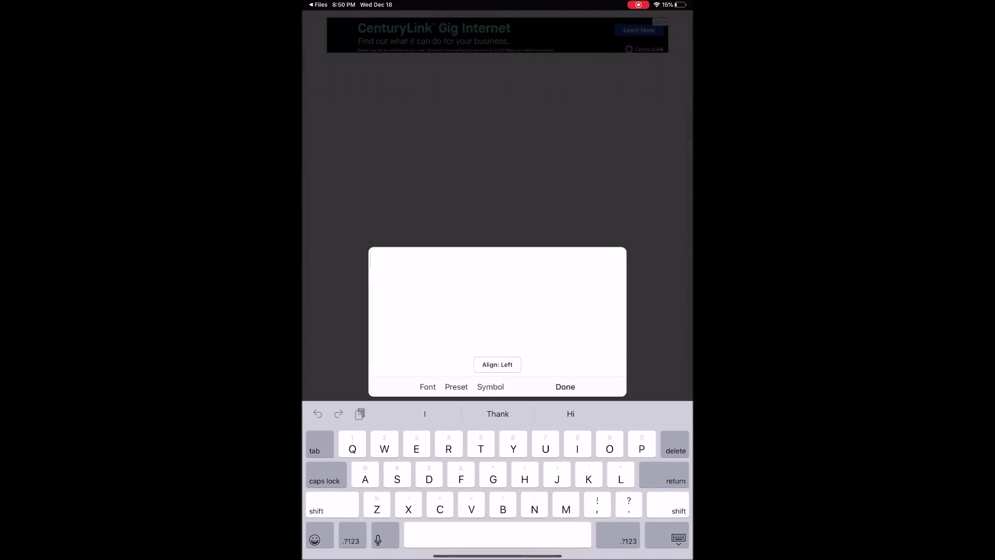
Enter a leading flourish, the first name and the connecting heart glyph as the text
{"action": "left_click", "coordinate": [352, 540]}
{"action": "left_click", "coordinate": [314, 539]}
{"action": "left_click", "coordinate": [318, 533]}
{"action": "left_click", "coordinate": [352, 540]}
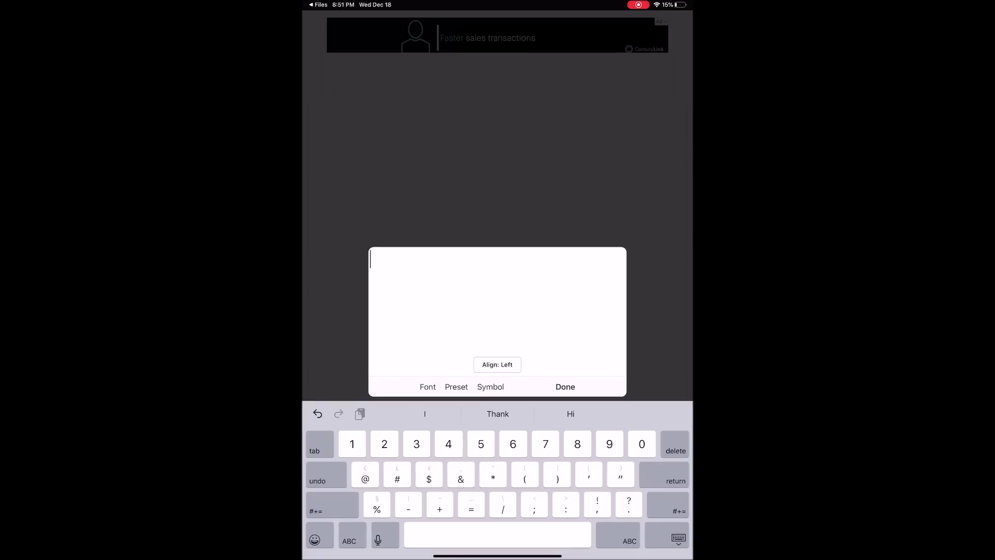
{"action": "left_click", "coordinate": [332, 504]}
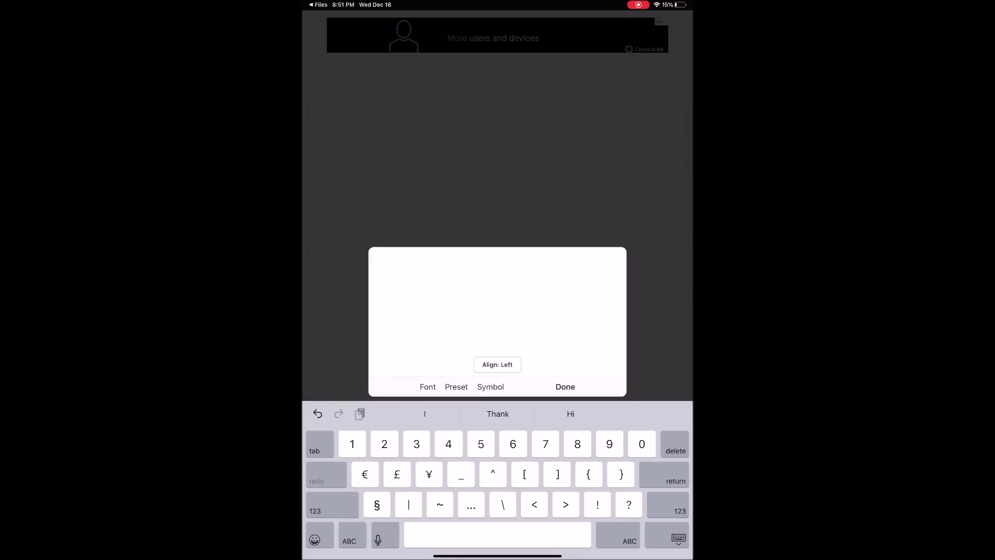
{"action": "type", "text": "~"}
{"action": "left_click", "coordinate": [349, 541]}
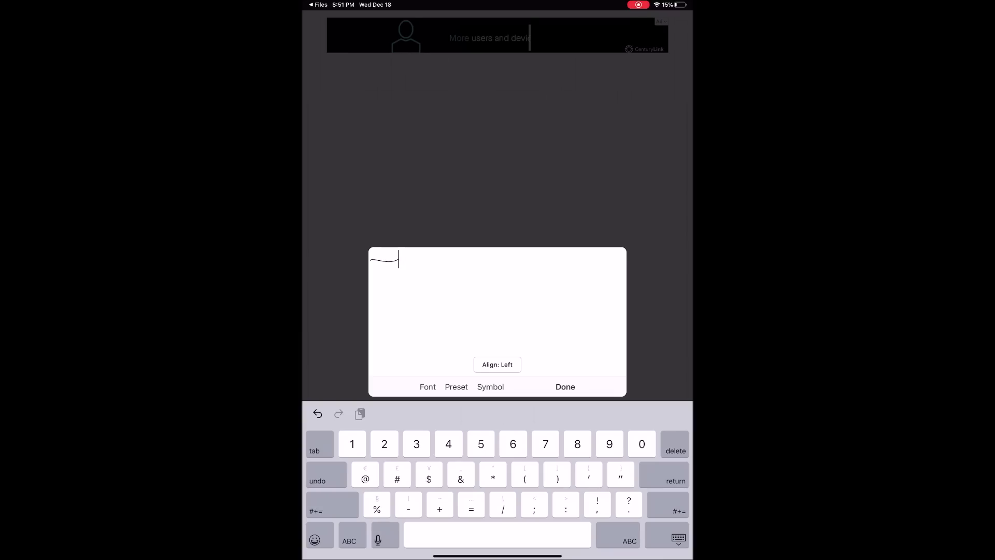
{"action": "type", "text": "Jo"}
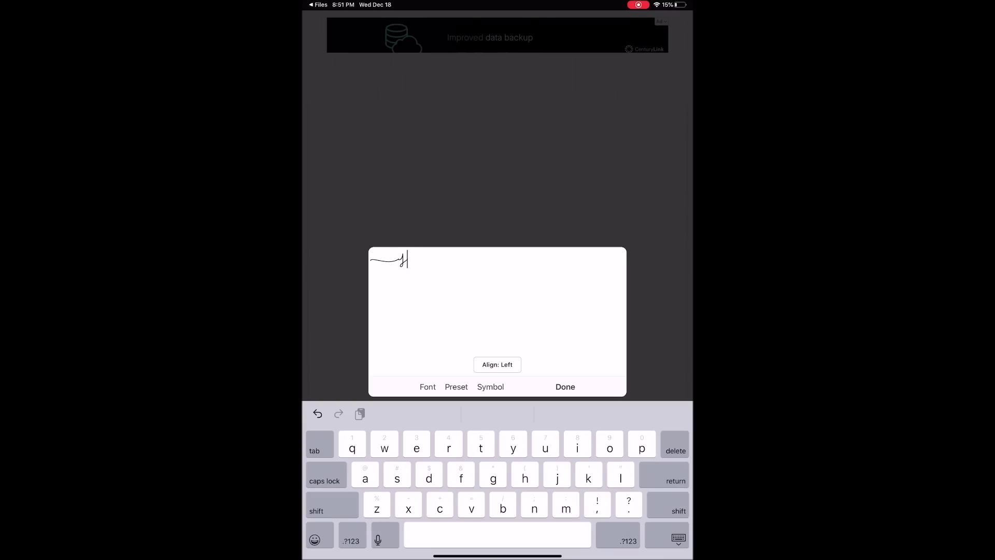
{"action": "type", "text": "shua"}
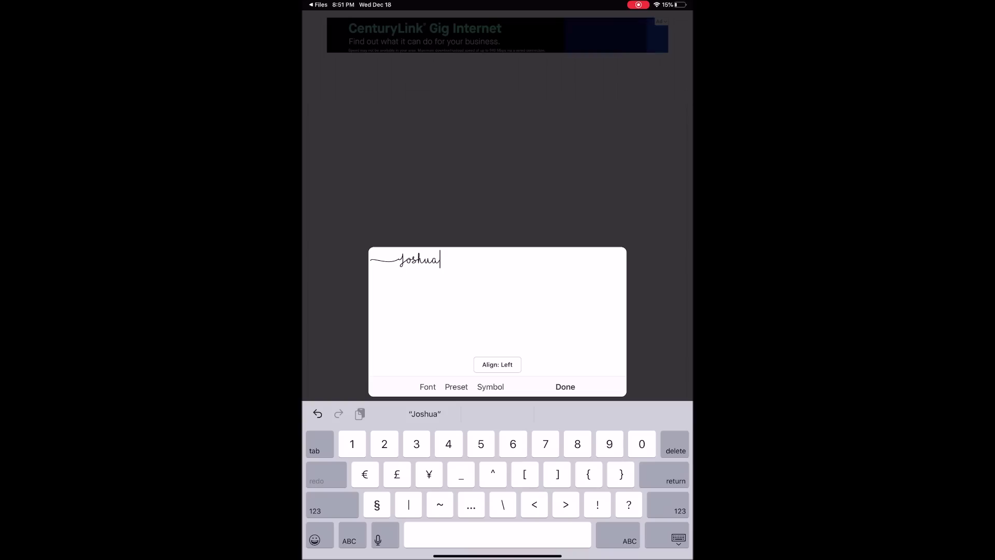
{"action": "type", "text": "~♥"}
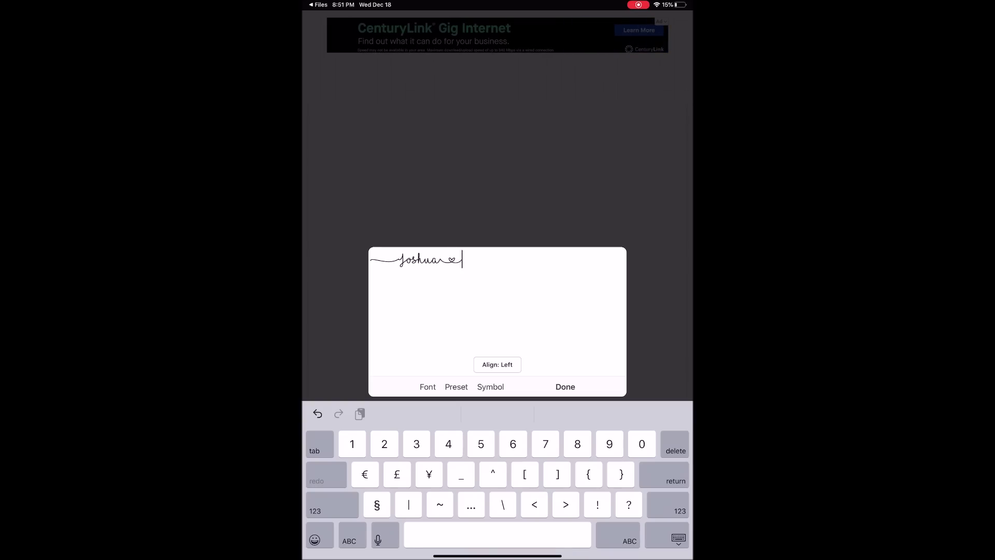
Complete the text with the second name and a trailing flourish, and place it on the image
{"action": "left_click", "coordinate": [349, 538]}
{"action": "type", "text": "G"}
{"action": "type", "text": "uinn"}
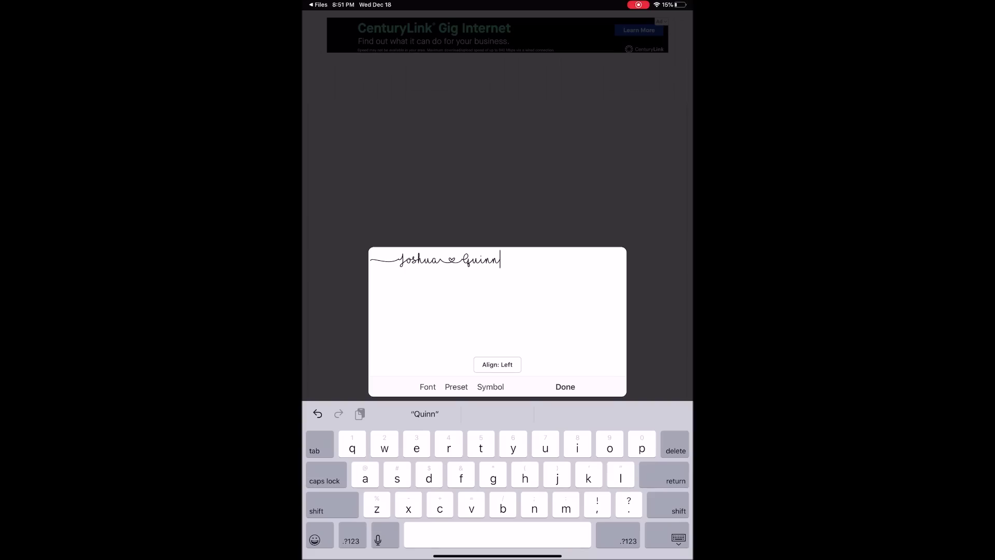
{"action": "left_click", "coordinate": [352, 540]}
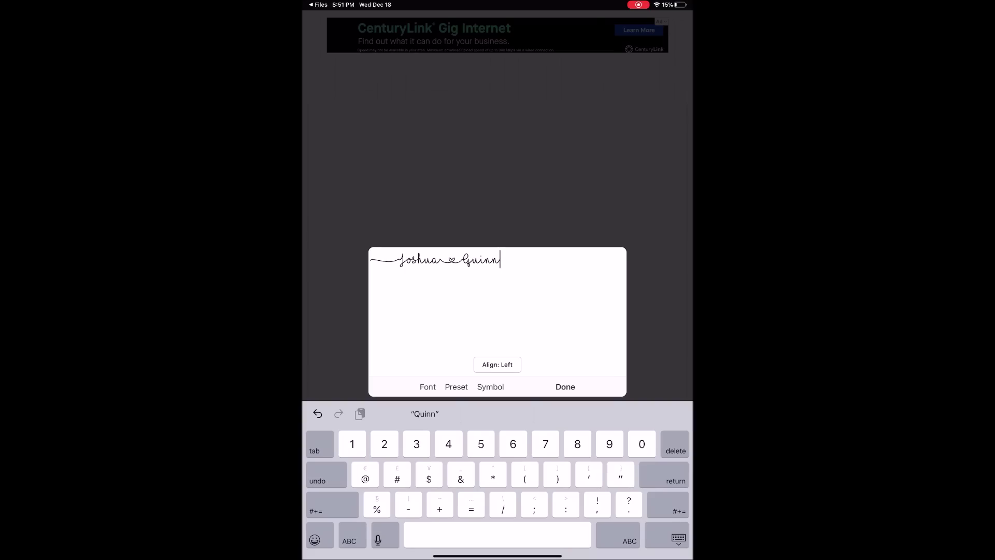
{"action": "left_click", "coordinate": [333, 505]}
{"action": "type", "text": "_"}
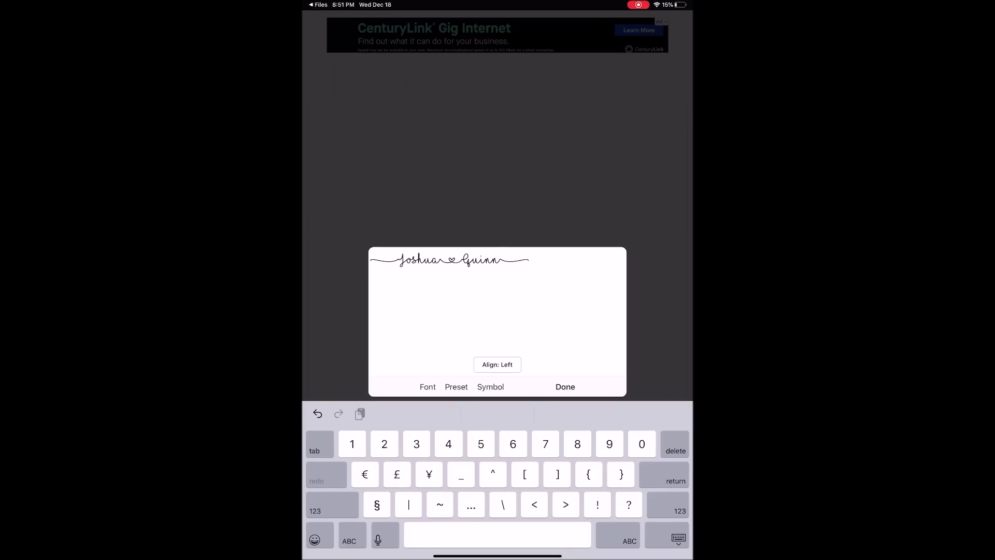
{"action": "left_click", "coordinate": [565, 387]}
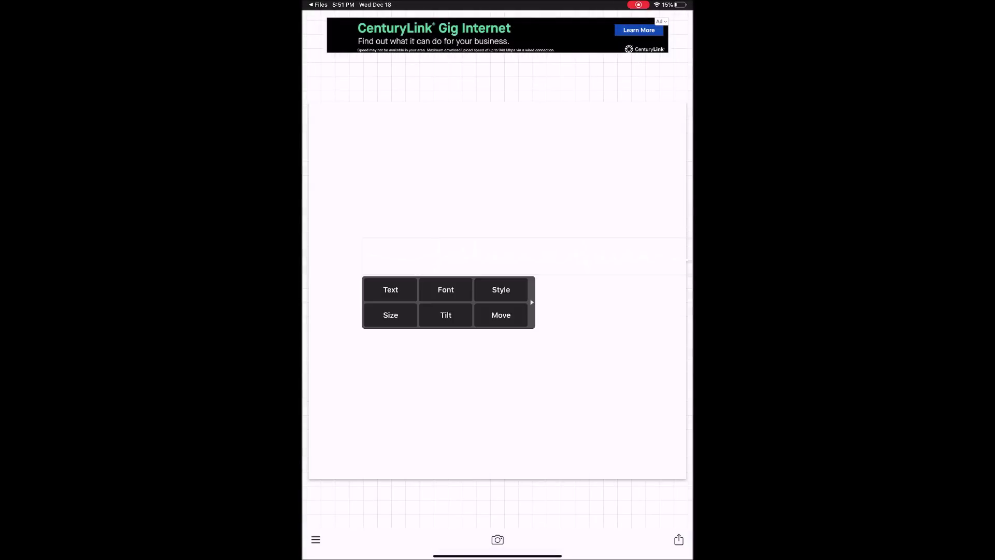
Move the names text so it fits across the width of the white image and colour it black
{"action": "left_click_drag", "start_coordinate": [524, 256], "coordinate": [478, 263]}
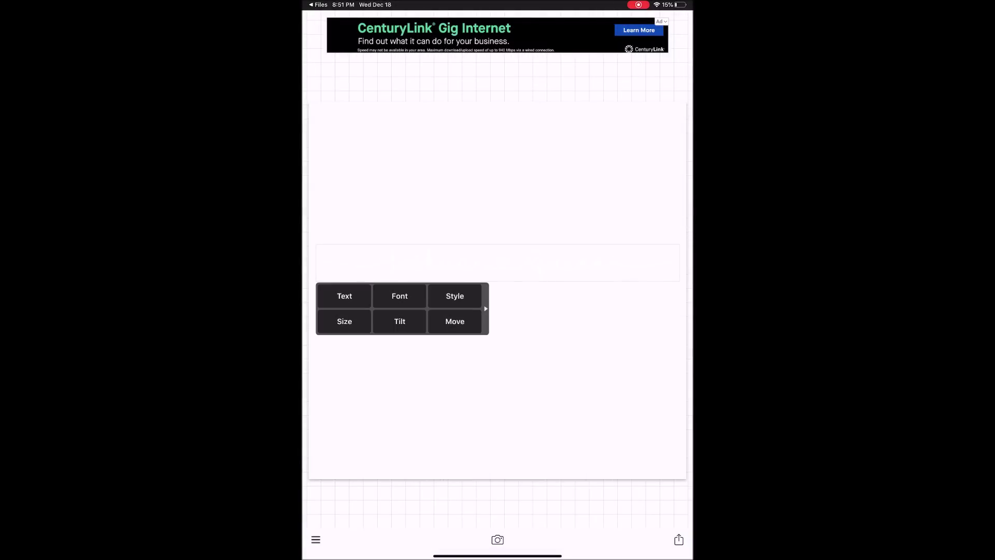
{"action": "left_click", "coordinate": [454, 295]}
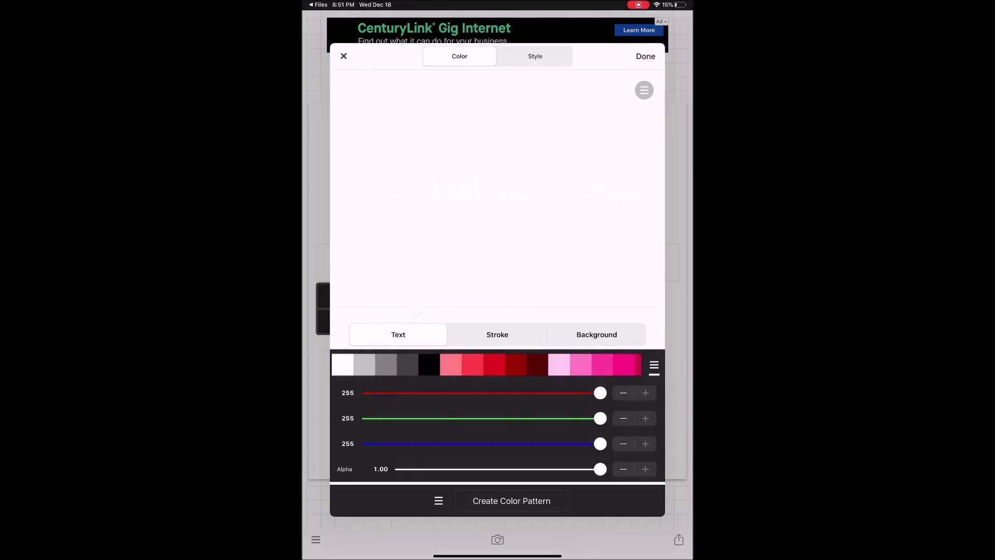
{"action": "left_click", "coordinate": [429, 364]}
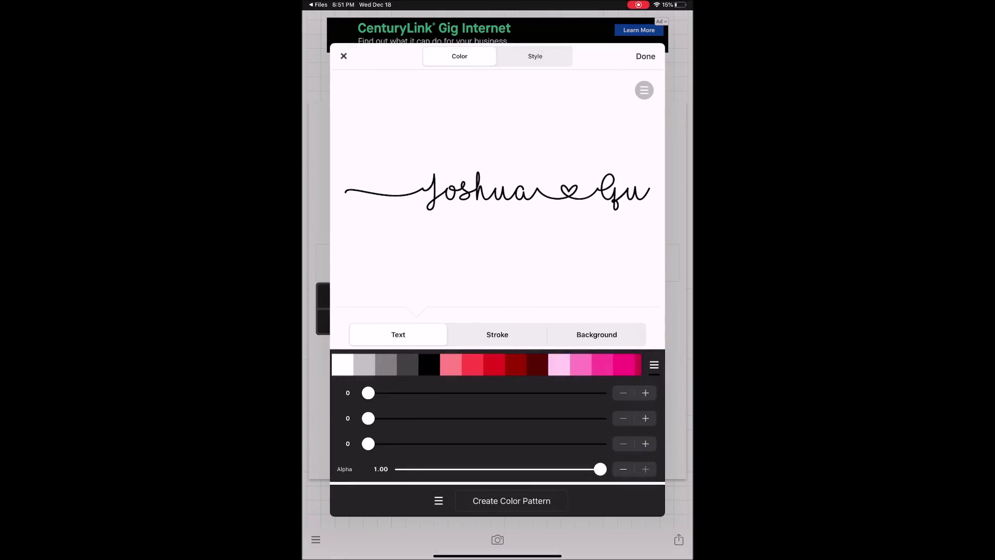
{"action": "left_click", "coordinate": [645, 56]}
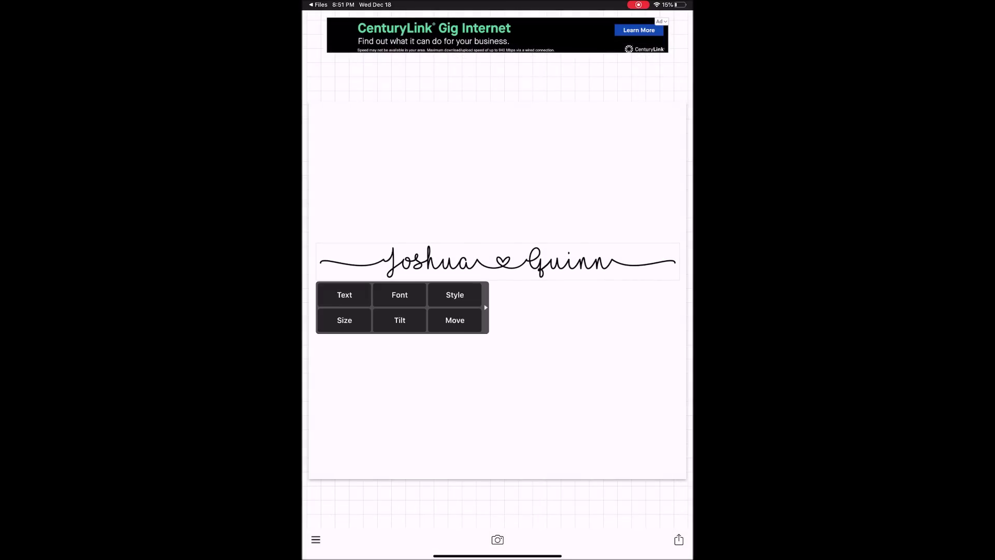
Give the names text a black stroke with alpha 1.00 and width 18
{"action": "left_click", "coordinate": [455, 294]}
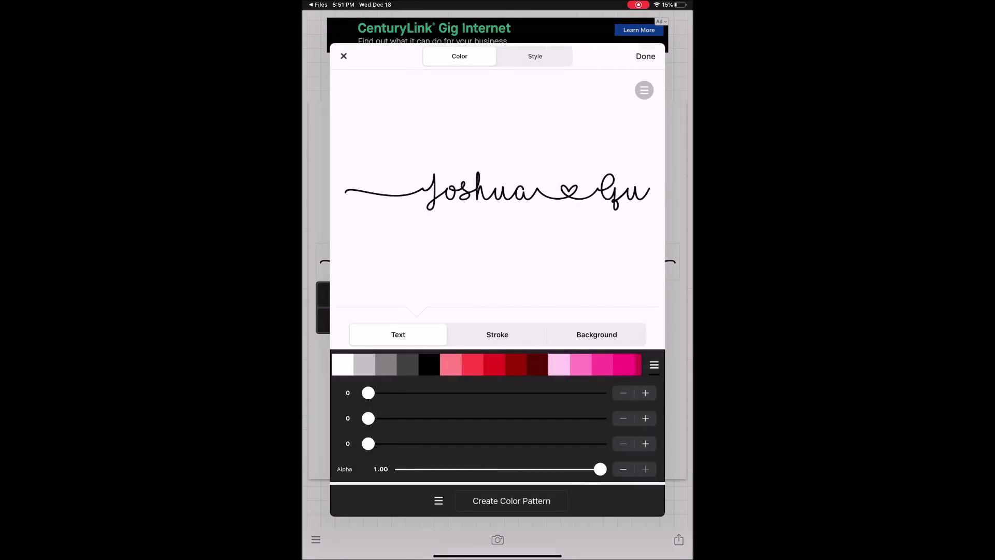
{"action": "left_click", "coordinate": [497, 334]}
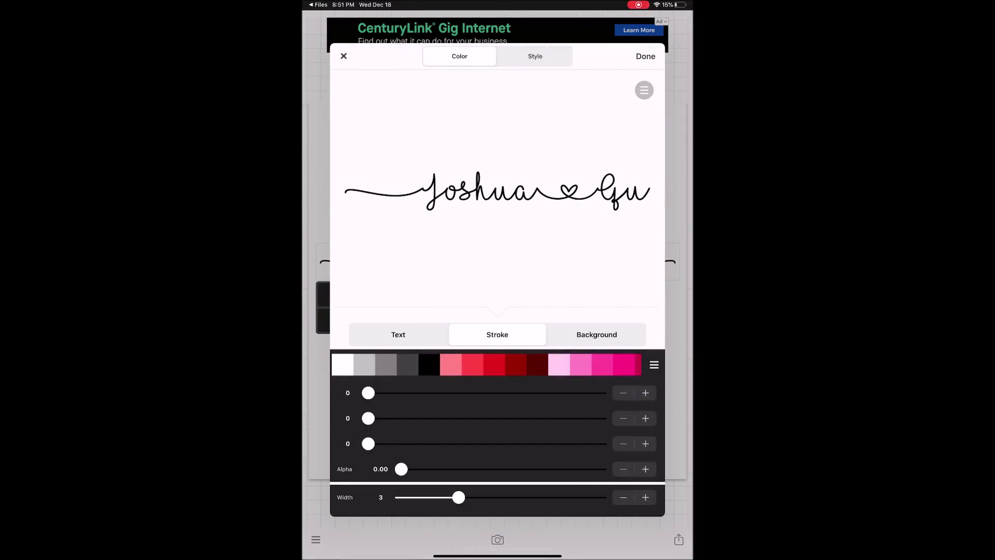
{"action": "left_click_drag", "start_coordinate": [401, 468], "coordinate": [600, 468]}
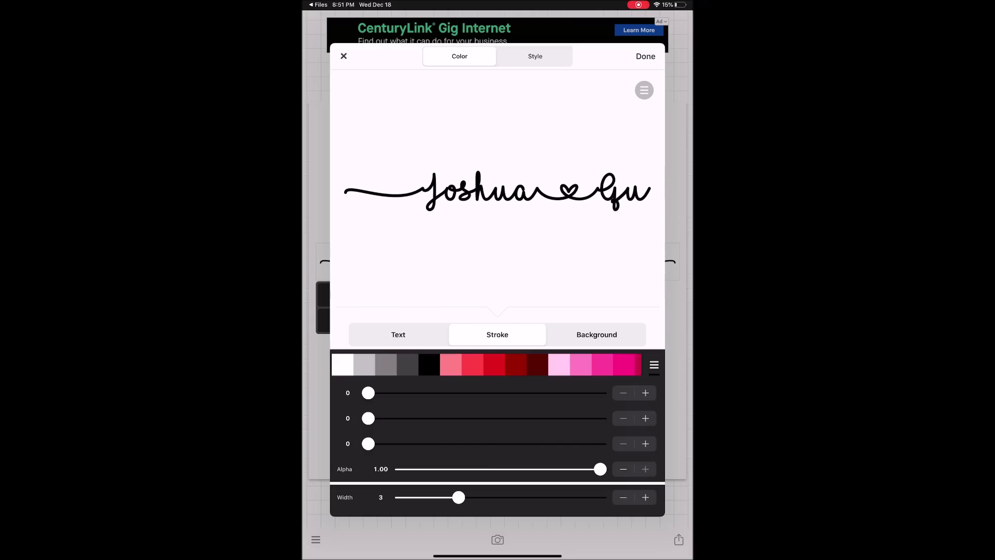
{"action": "left_click_drag", "start_coordinate": [459, 497], "coordinate": [517, 497]}
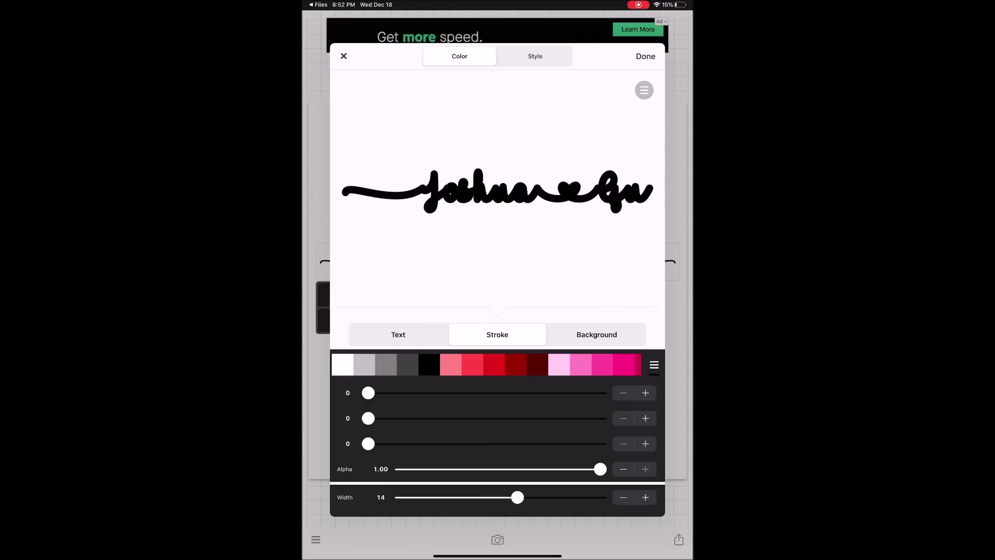
{"action": "left_click_drag", "start_coordinate": [517, 497], "coordinate": [546, 497]}
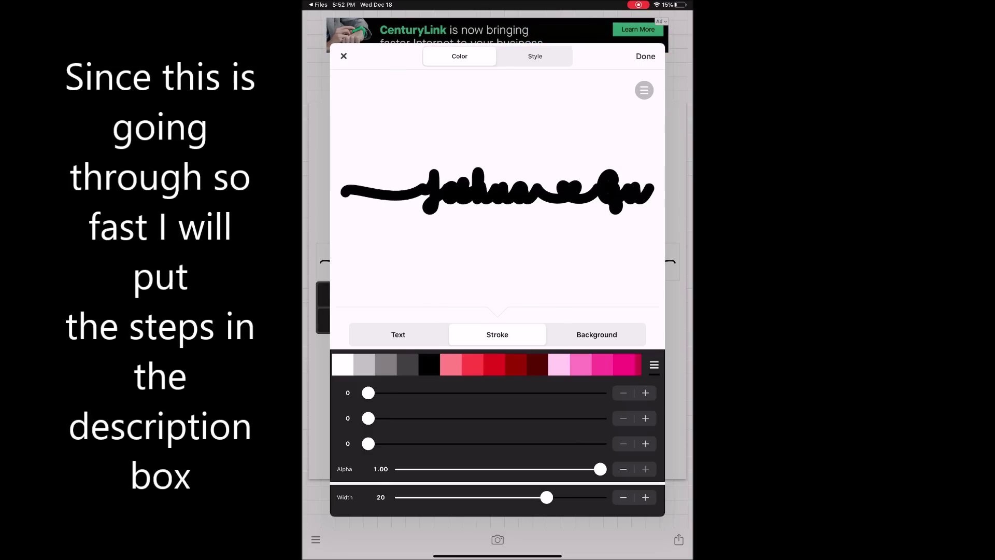
{"action": "left_click_drag", "start_coordinate": [547, 497], "coordinate": [537, 497]}
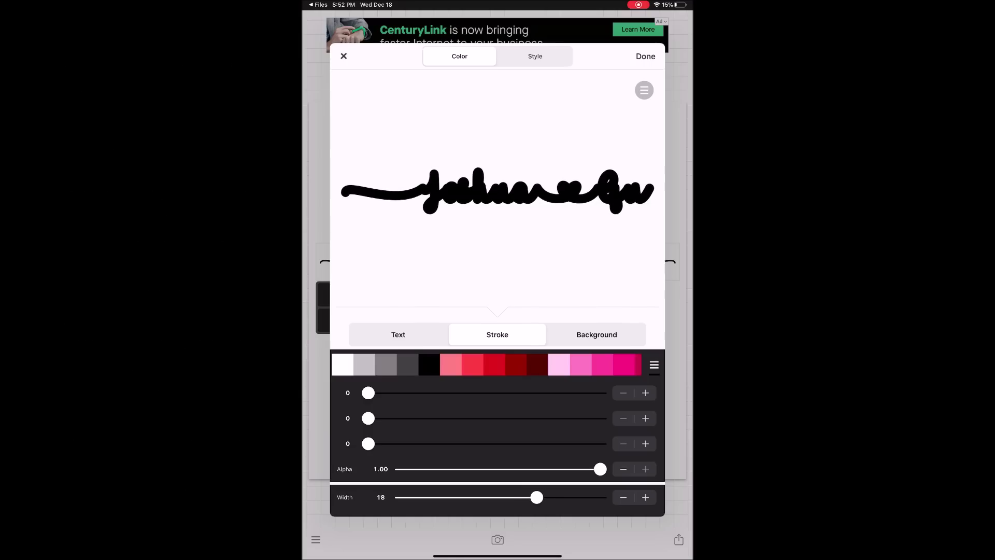
{"action": "left_click", "coordinate": [646, 56]}
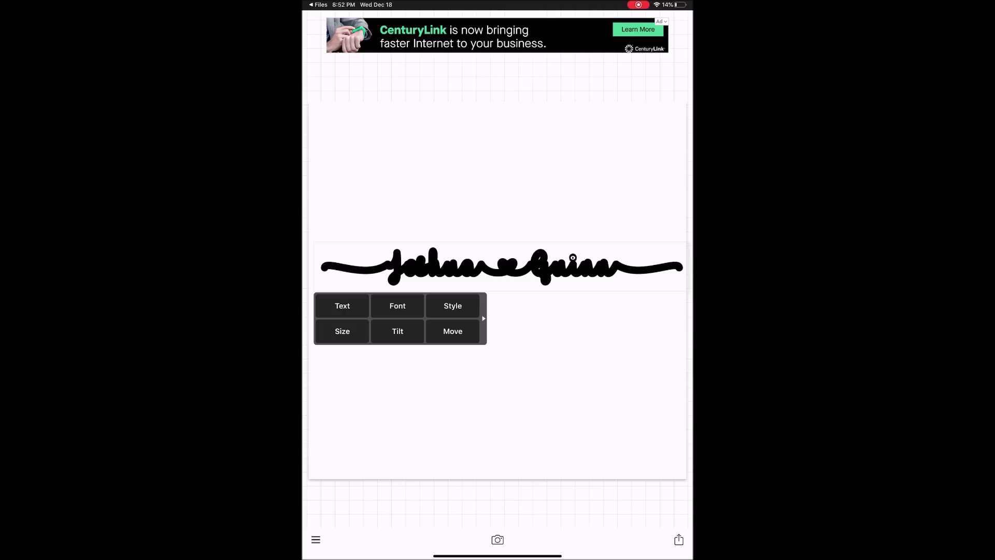
Save the thickened names image to the iPad's photos
{"action": "left_click", "coordinate": [679, 539]}
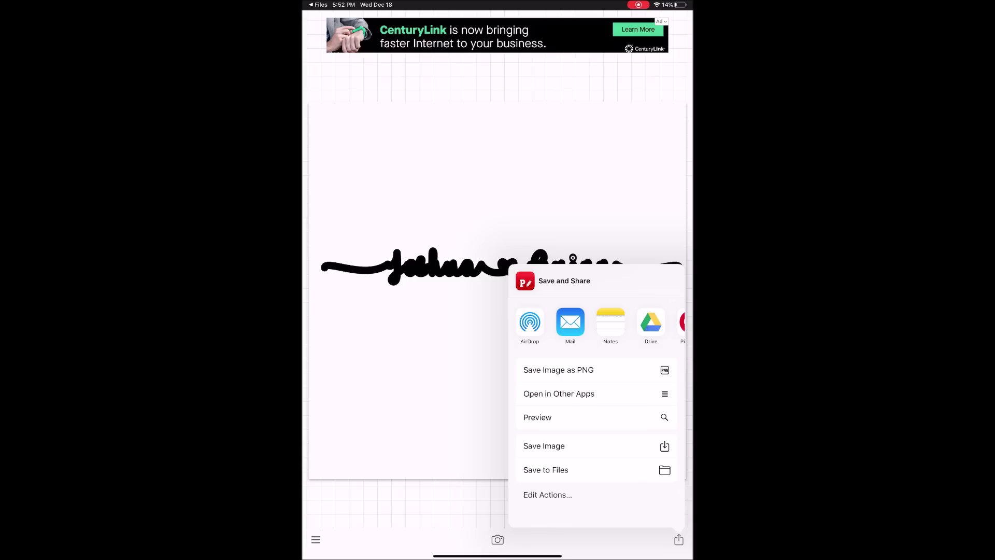
{"action": "scroll", "coordinate": [596, 324], "scroll_direction": "right", "scroll_amount": 5}
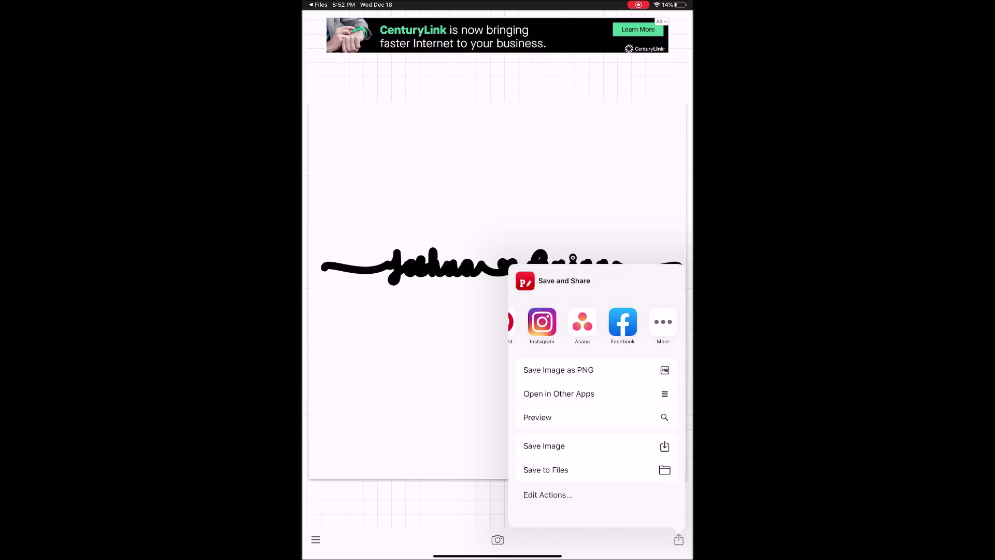
{"action": "left_click", "coordinate": [545, 446]}
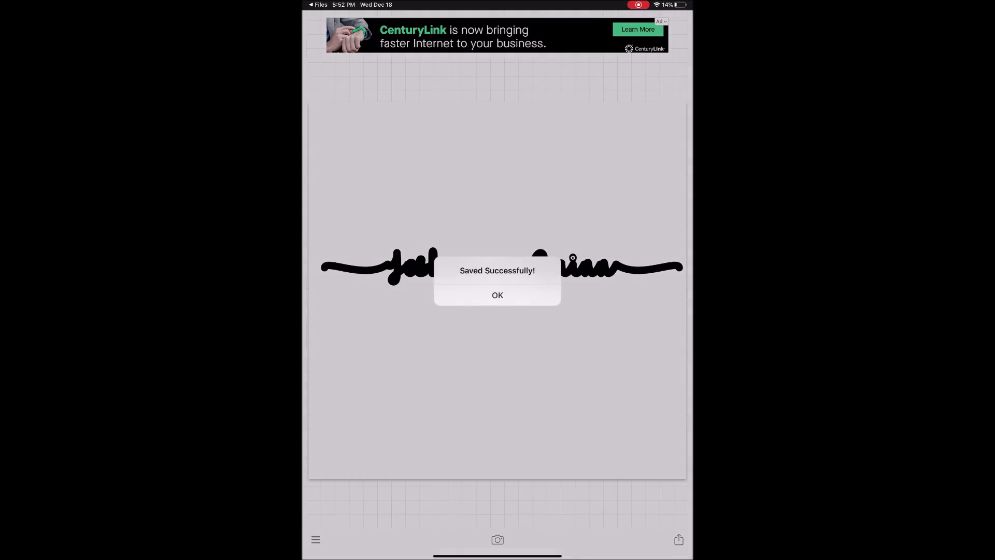
{"action": "left_click", "coordinate": [498, 295]}
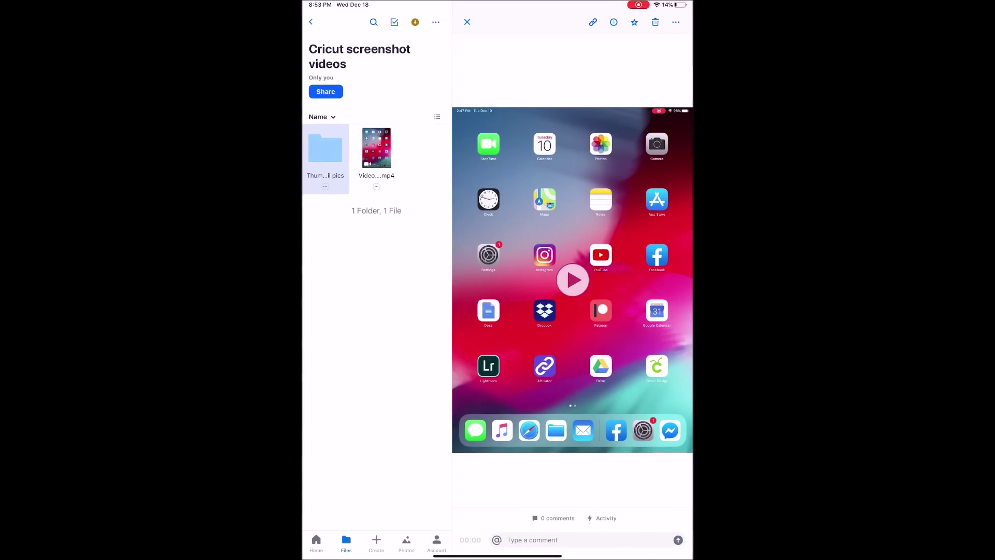
In Dropbox, upload the saved names image from today's photos to the Cricut screenshot videos folder
{"action": "left_click", "coordinate": [376, 542]}
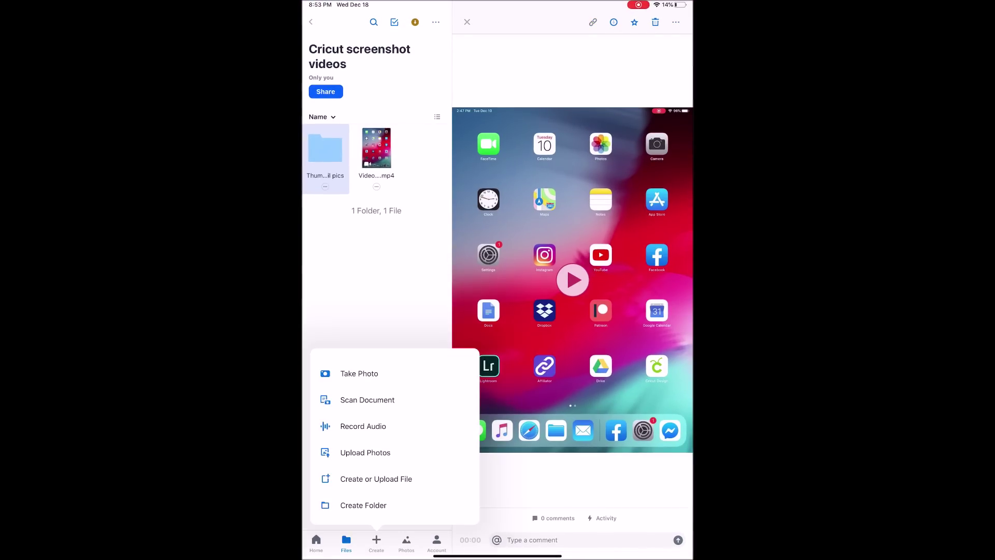
{"action": "left_click", "coordinate": [365, 452]}
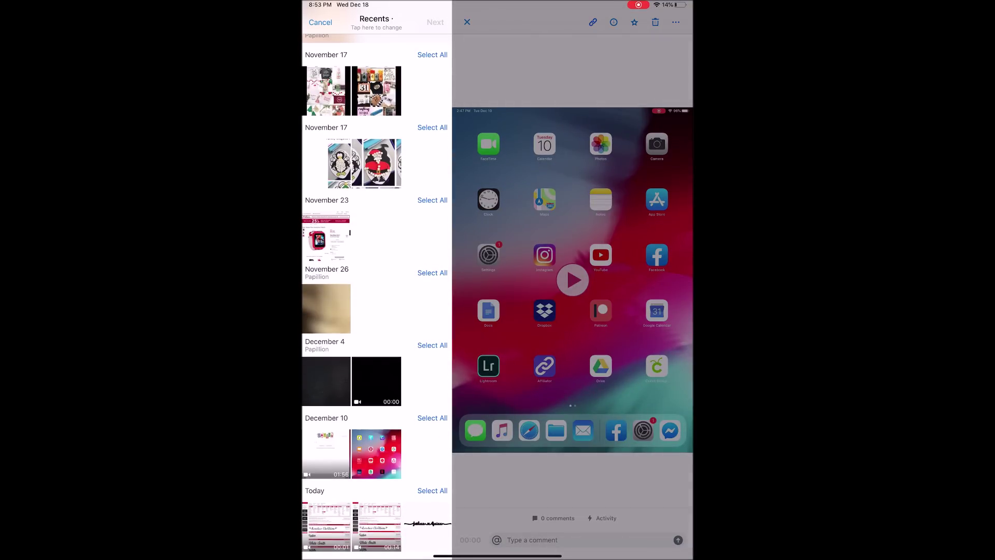
{"action": "left_click", "coordinate": [427, 526]}
{"action": "left_click", "coordinate": [436, 21]}
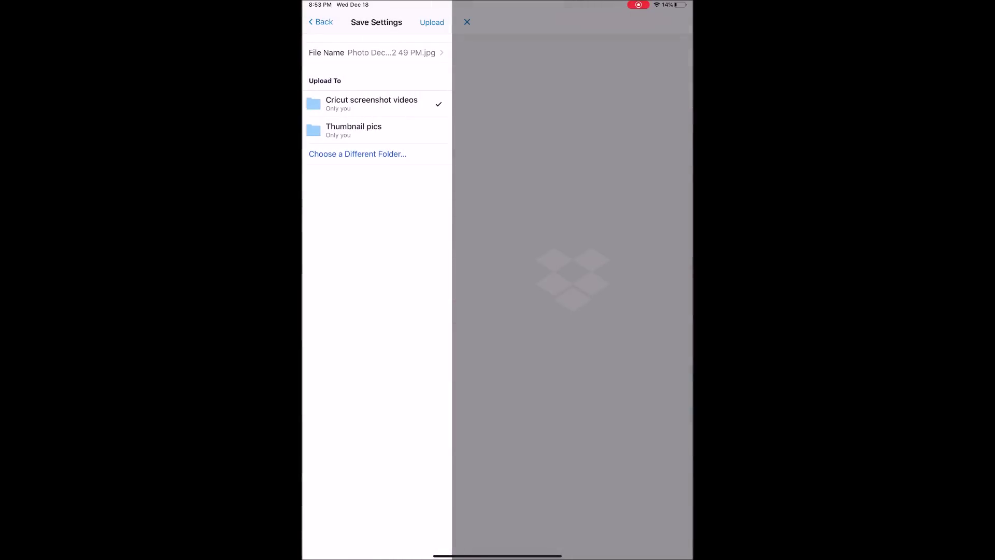
{"action": "left_click", "coordinate": [432, 21]}
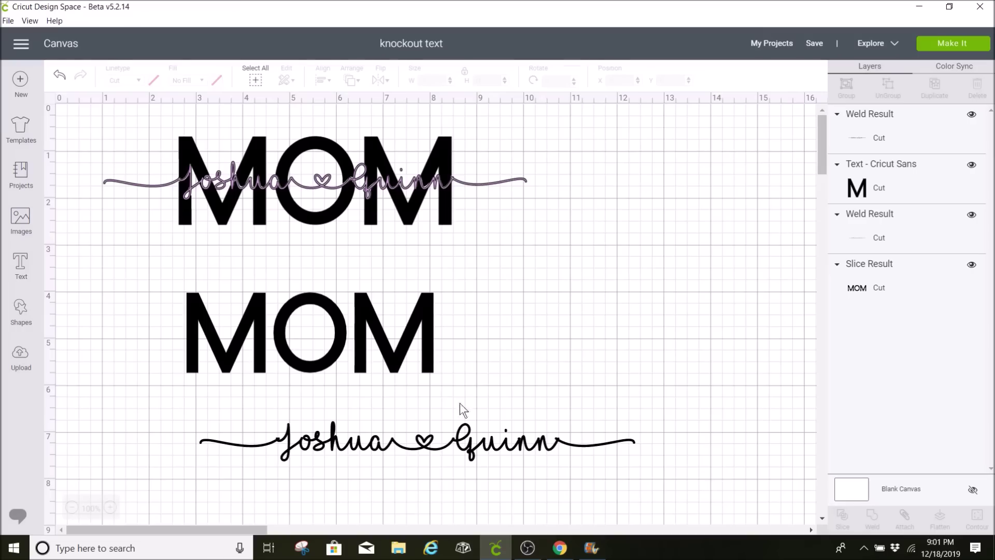
On the computer, open Dropbox in Chrome and download Photo Dec 18, 8 52 49 PM.jpg into the knockout text folder
{"action": "left_click", "coordinate": [560, 548]}
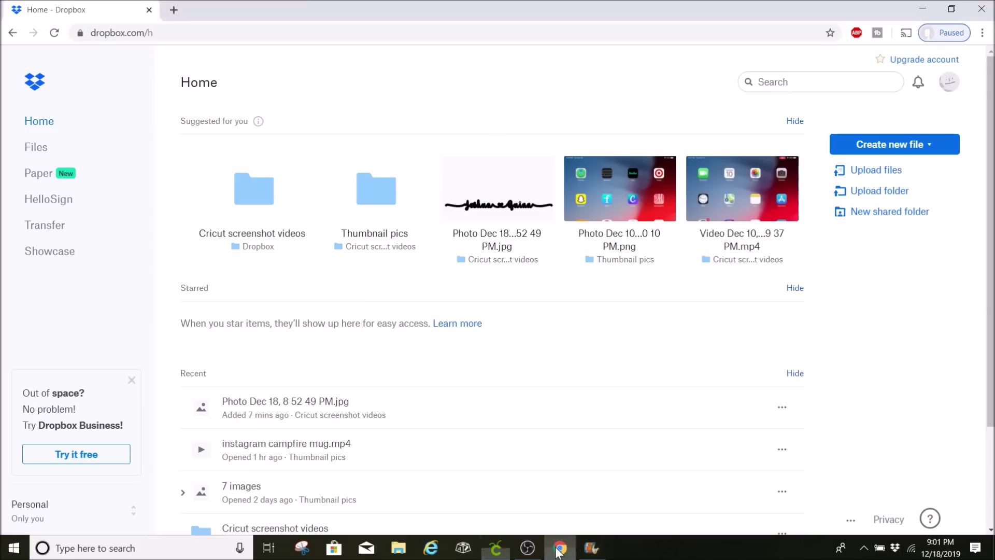
{"action": "left_click", "coordinate": [513, 181]}
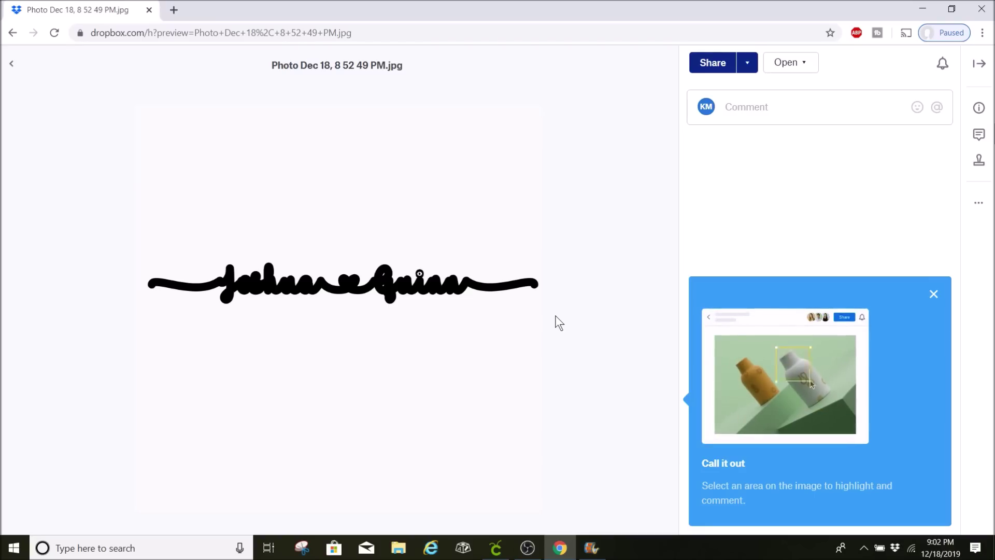
{"action": "left_click", "coordinate": [976, 211]}
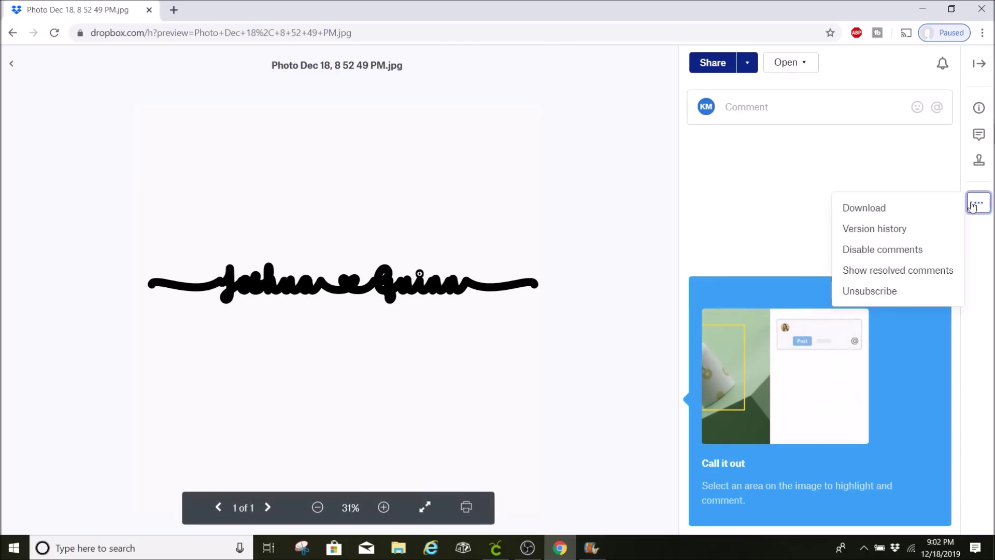
{"action": "left_click", "coordinate": [898, 211]}
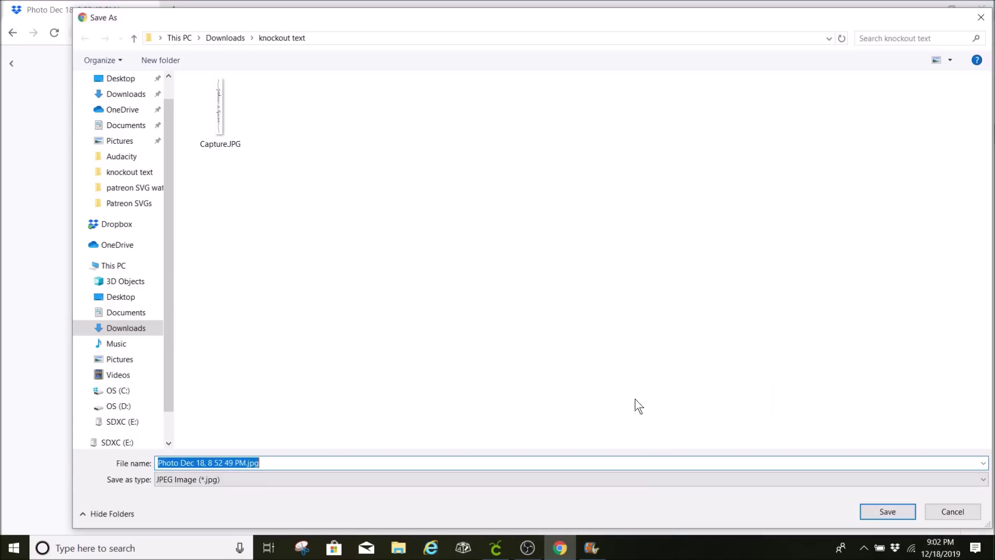
{"action": "left_click", "coordinate": [884, 508]}
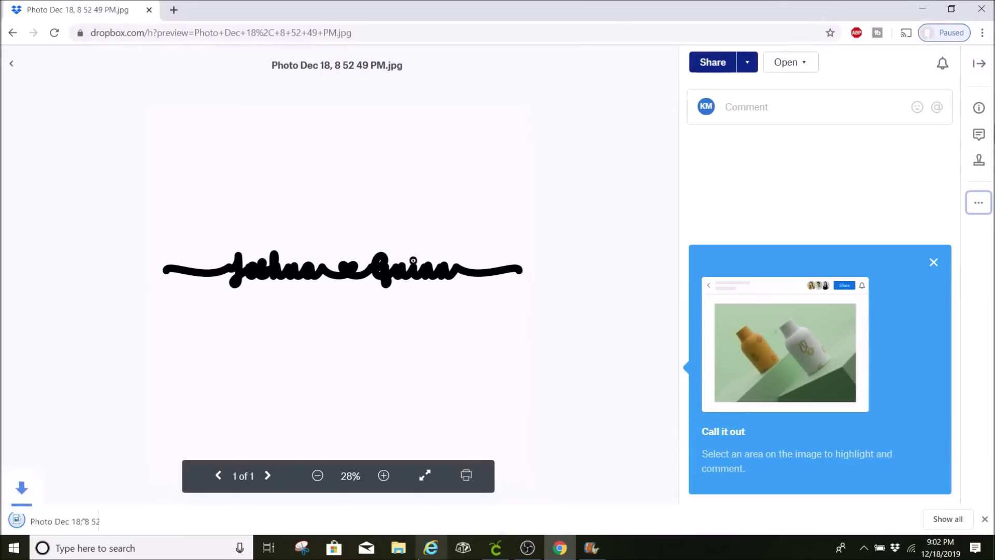
In Cricut Design Space, upload Photo Dec 18, 8 52 49 PM.jpg from the knockout text folder as a Simple image
{"action": "left_click", "coordinate": [495, 547]}
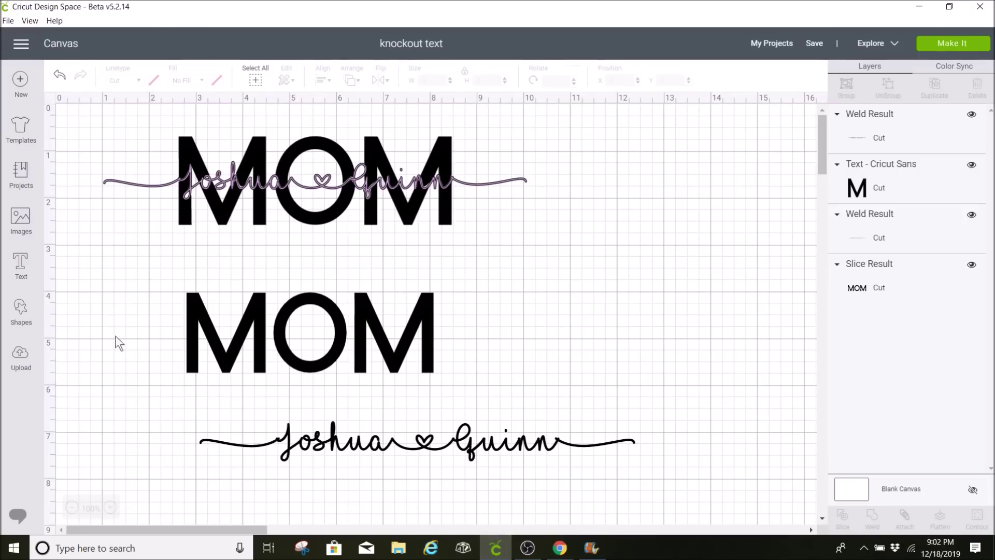
{"action": "left_click", "coordinate": [23, 362]}
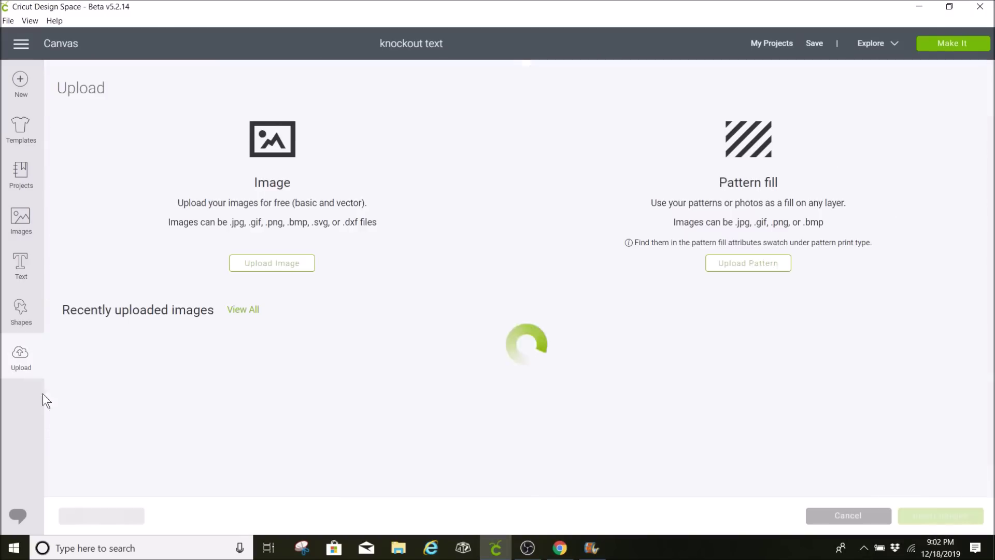
{"action": "left_click", "coordinate": [274, 268]}
{"action": "left_click", "coordinate": [507, 280]}
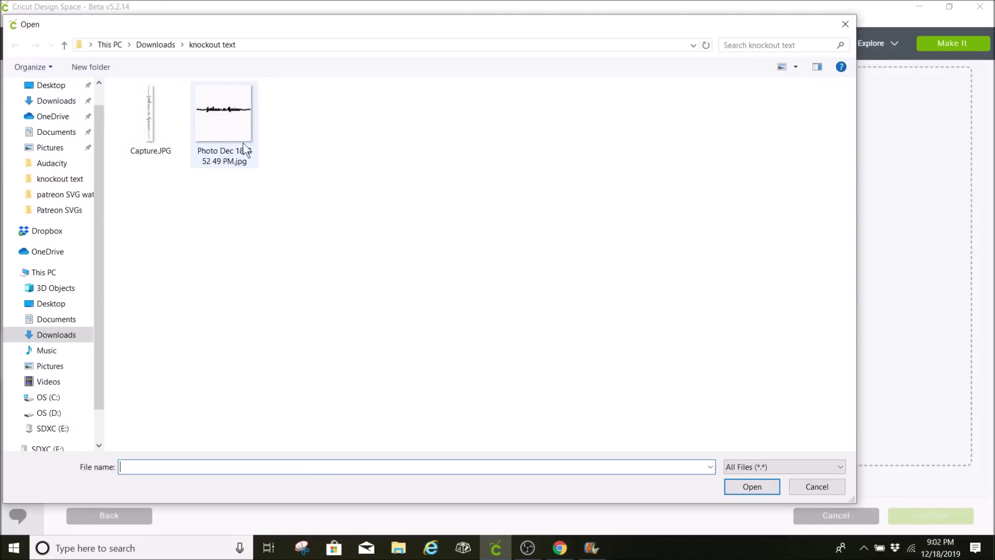
{"action": "double_click", "coordinate": [244, 146]}
{"action": "left_click", "coordinate": [617, 230]}
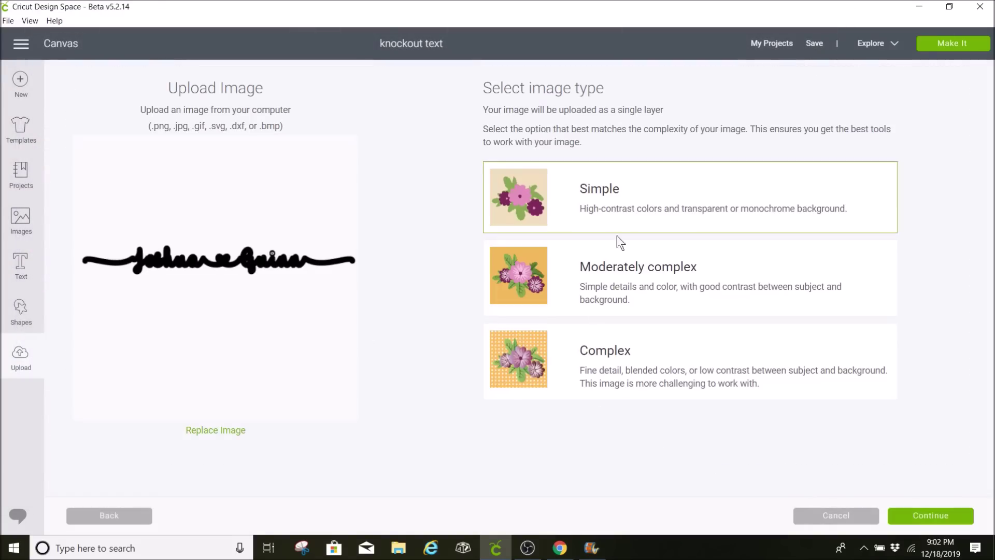
{"action": "left_click", "coordinate": [931, 516]}
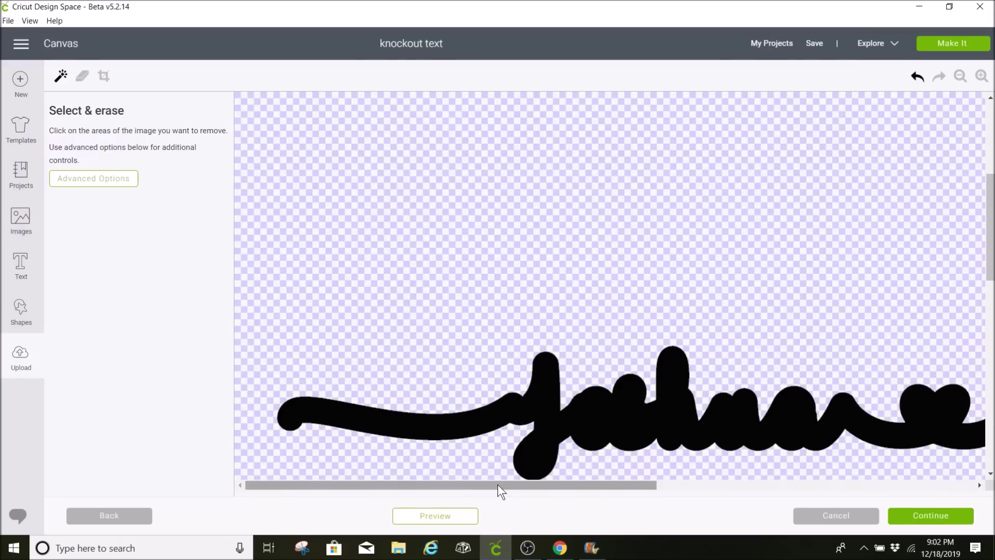
Check the thick names image with its background removed and save it as a Cut image
{"action": "left_click_drag", "start_coordinate": [498, 485], "coordinate": [730, 503]}
{"action": "scroll", "coordinate": [610, 288], "scroll_direction": "down", "scroll_amount": 3}
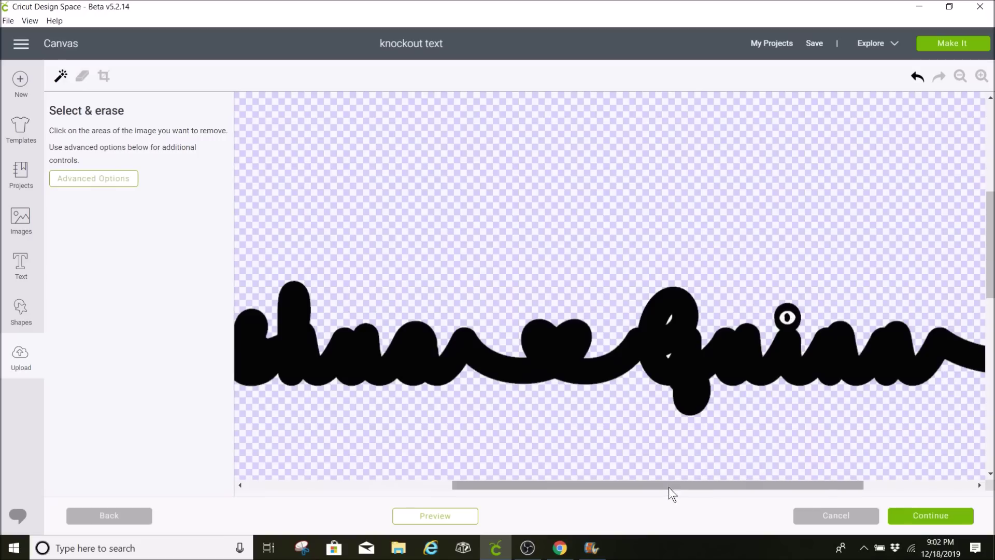
{"action": "left_click_drag", "start_coordinate": [718, 485], "coordinate": [616, 480]}
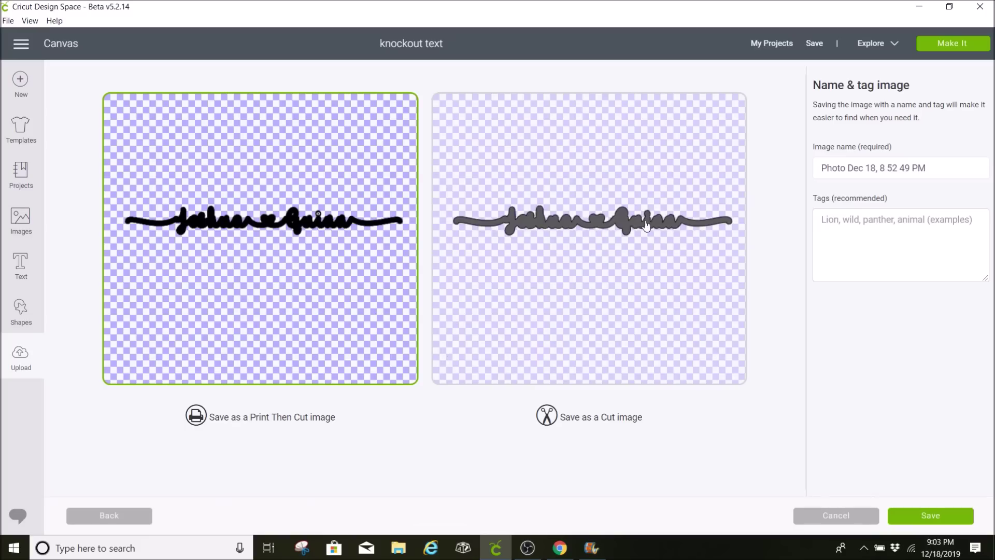
{"action": "left_click", "coordinate": [601, 266]}
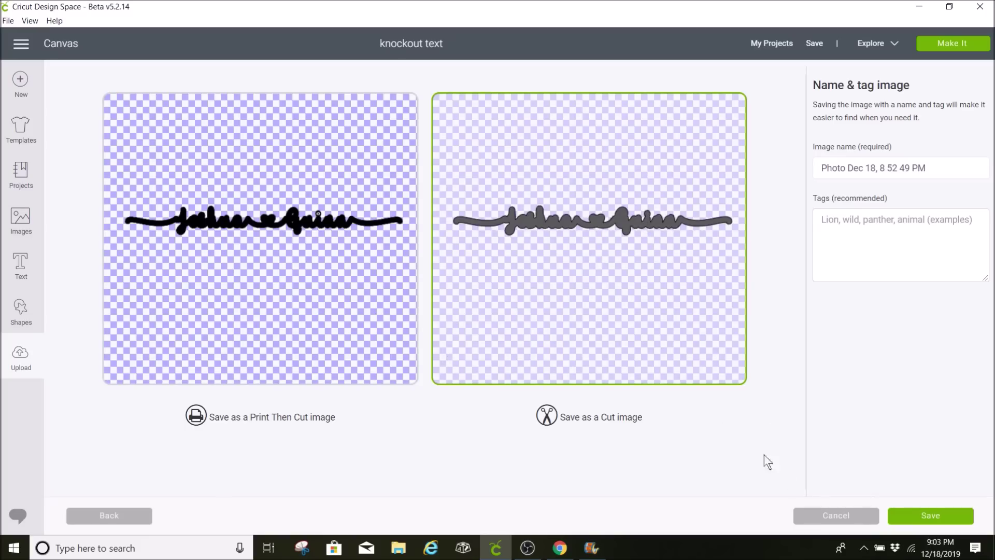
{"action": "left_click", "coordinate": [922, 517]}
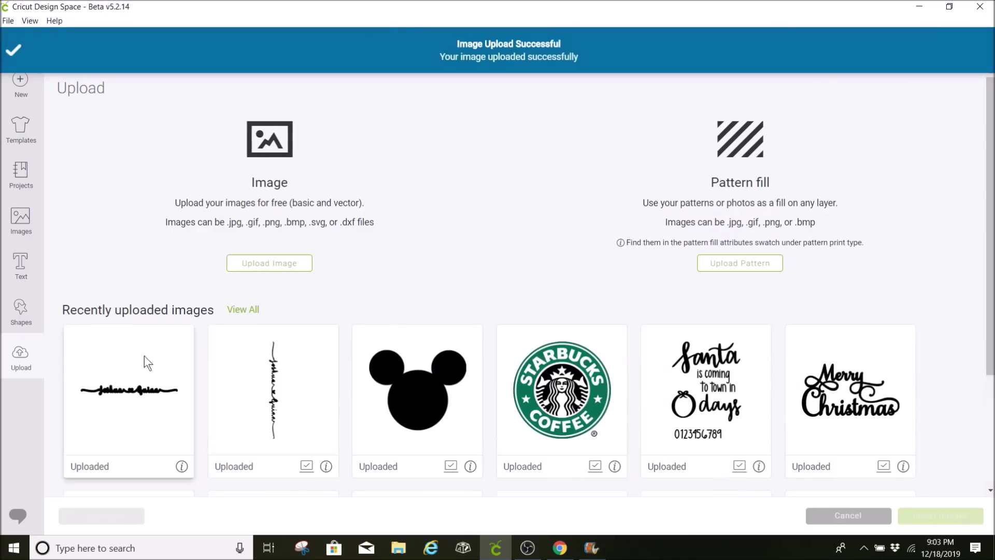
Insert the newly uploaded thick names image on the canvas and move it over the second MOM
{"action": "left_click", "coordinate": [122, 357]}
{"action": "left_click", "coordinate": [958, 520]}
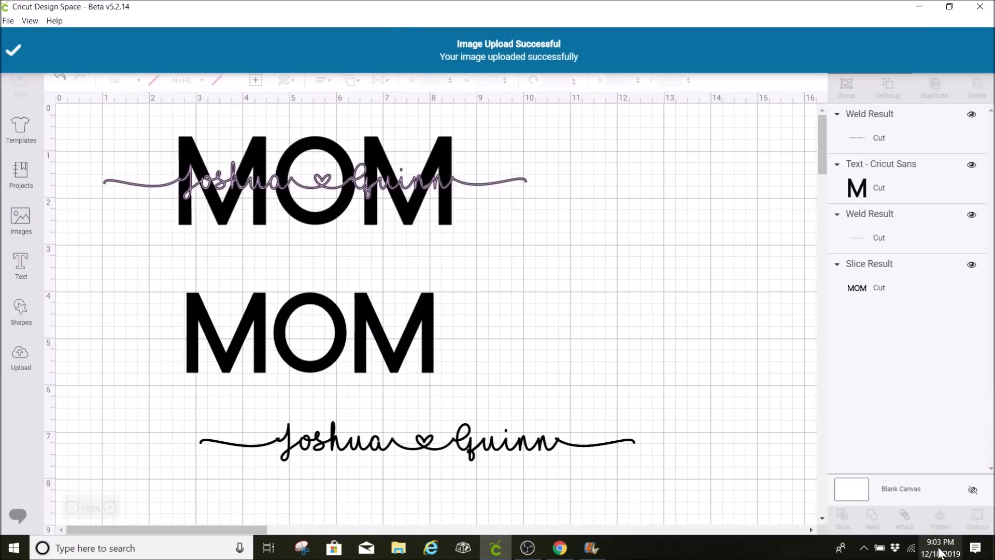
{"action": "scroll", "coordinate": [405, 333], "scroll_direction": "down", "scroll_amount": 3}
{"action": "scroll", "coordinate": [538, 146], "scroll_direction": "up", "scroll_amount": 3}
{"action": "left_click_drag", "start_coordinate": [571, 189], "coordinate": [580, 362]}
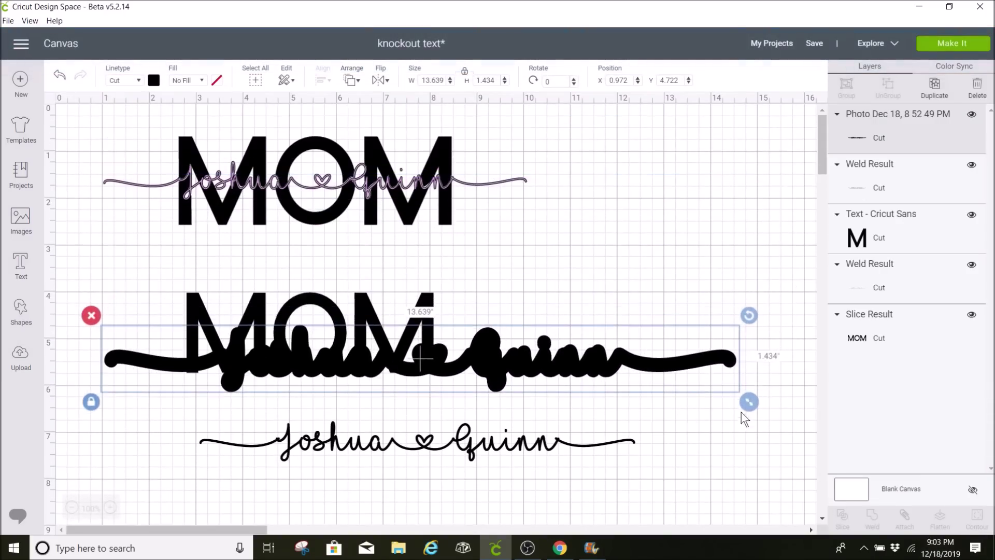
Shrink the thick names image to about 8.69 in wide and position it across the middle of the second MOM
{"action": "left_click_drag", "start_coordinate": [742, 415], "coordinate": [529, 399]}
{"action": "left_click", "coordinate": [110, 507]}
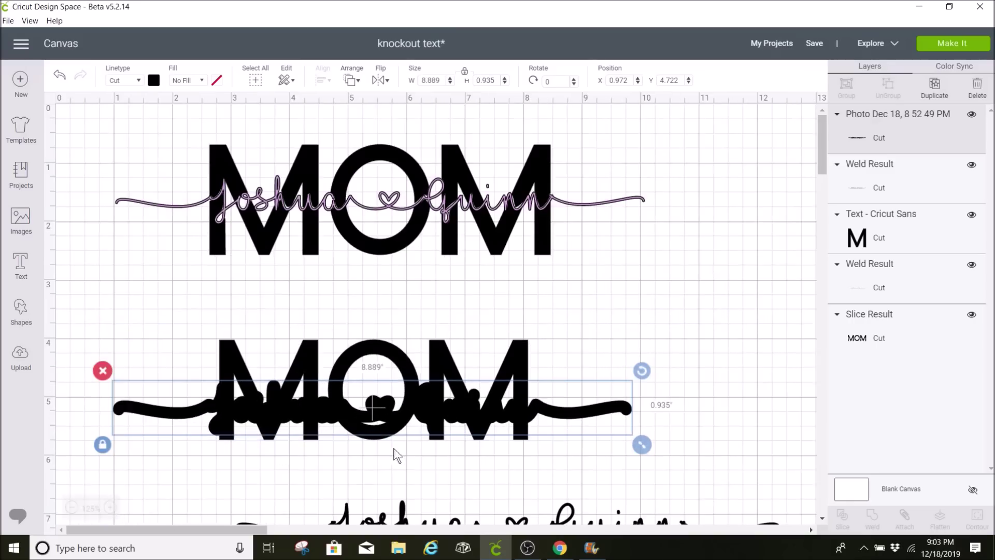
{"action": "left_click_drag", "start_coordinate": [589, 353], "coordinate": [584, 338]}
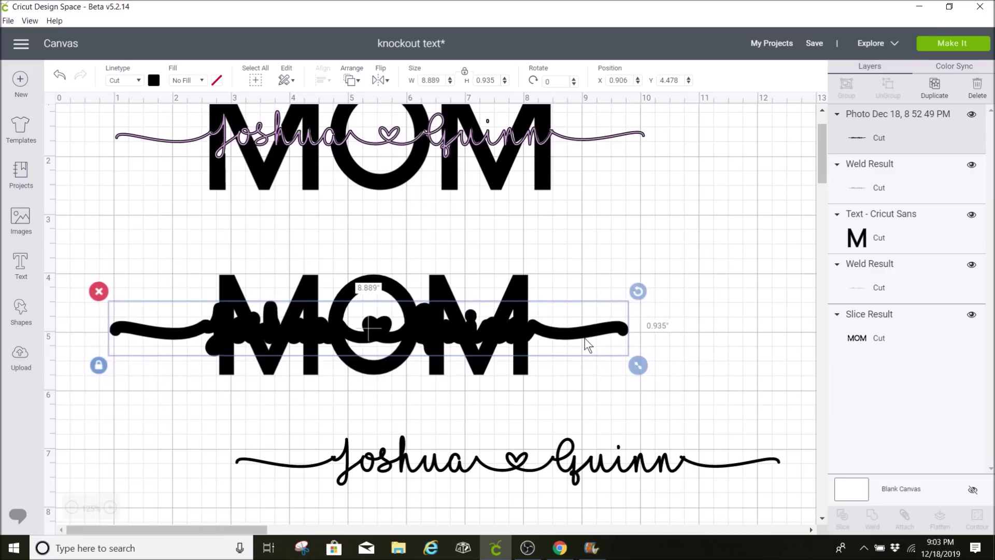
{"action": "left_click_drag", "start_coordinate": [644, 367], "coordinate": [613, 351]}
Select the thick names image together with the second MOM and align them to a common center
{"action": "left_click_drag", "start_coordinate": [607, 263], "coordinate": [436, 355]}
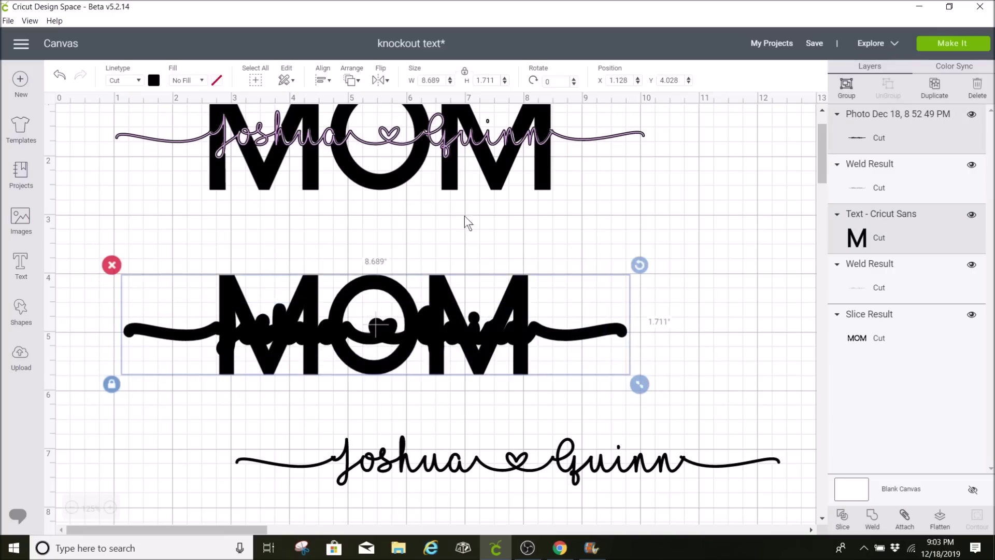
{"action": "left_click", "coordinate": [323, 80]}
{"action": "left_click", "coordinate": [344, 233]}
{"action": "left_click", "coordinate": [636, 349]}
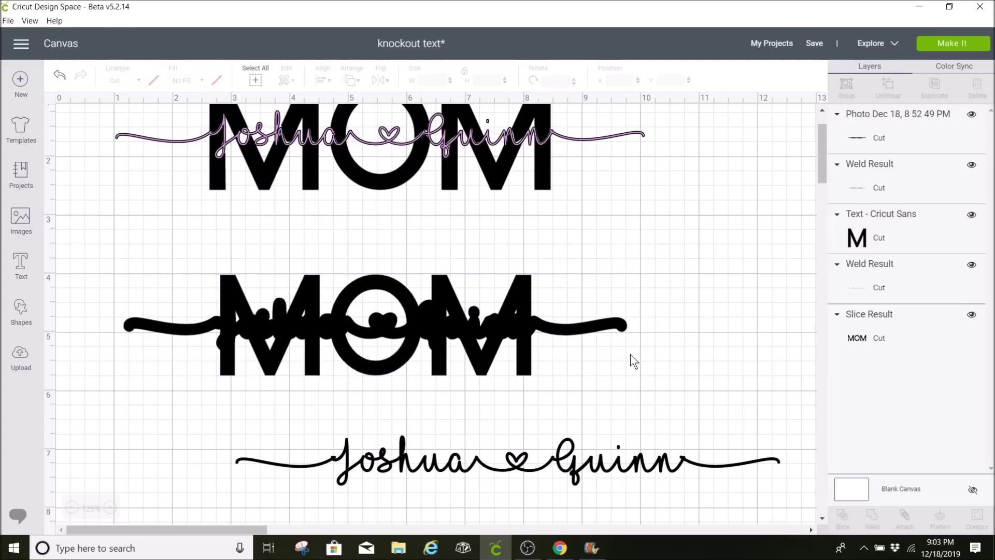
Move the thick names image off the second MOM to just below it, at about X 1.81, Y 6.07 in
{"action": "left_click_drag", "start_coordinate": [609, 329], "coordinate": [488, 398]}
{"action": "scroll", "coordinate": [616, 333], "scroll_direction": "down", "scroll_amount": 3}
{"action": "left_click", "coordinate": [489, 358]}
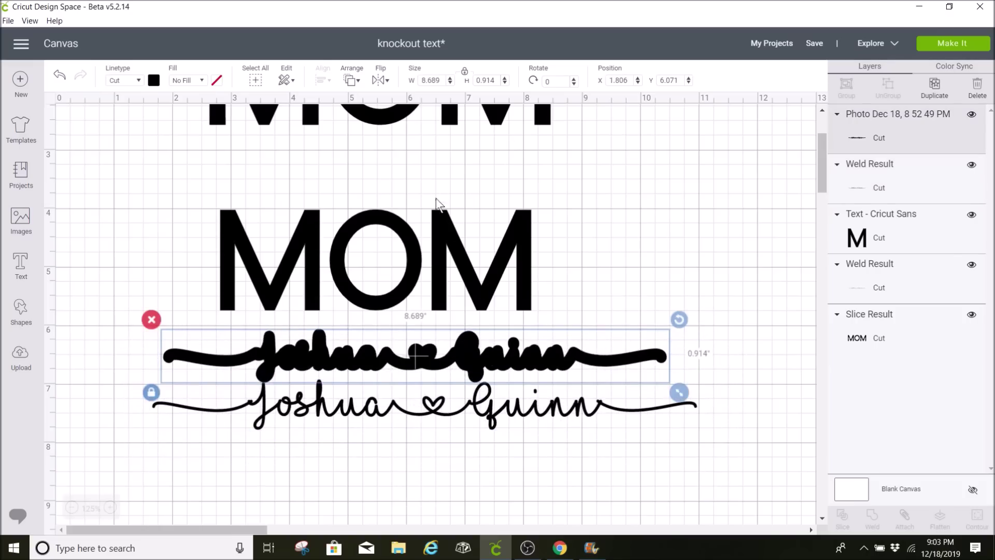
Set the width of the welded script names beneath the thick names image to 8.689 in
{"action": "left_click", "coordinate": [465, 410]}
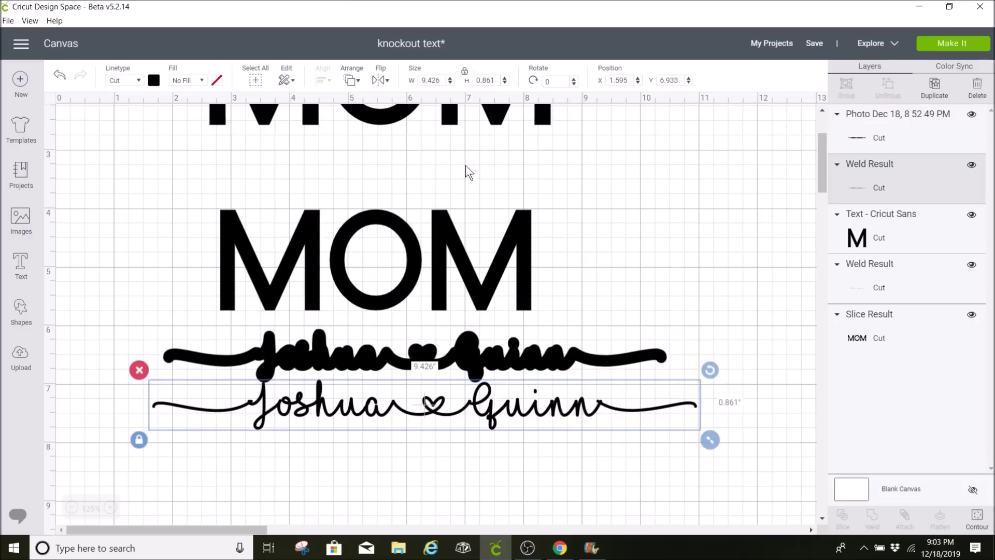
{"action": "double_click", "coordinate": [435, 79]}
{"action": "type", "text": "8"}
{"action": "type", "text": ".66"}
{"action": "type", "text": "9"}
{"action": "key", "text": "Return"}
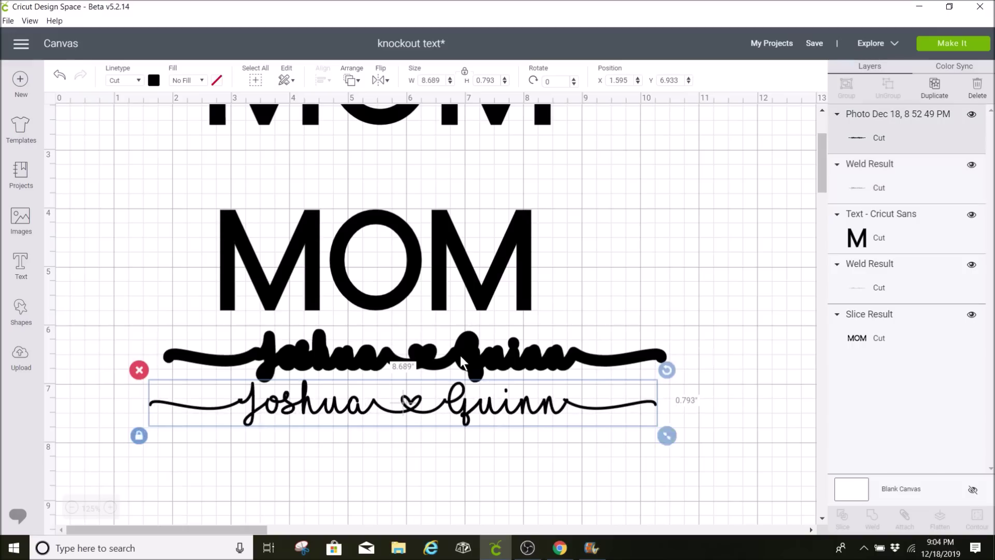
Unlock the proportions of the lower script names and set their height to 0.914 in, matching the thick names image
{"action": "left_click", "coordinate": [460, 357]}
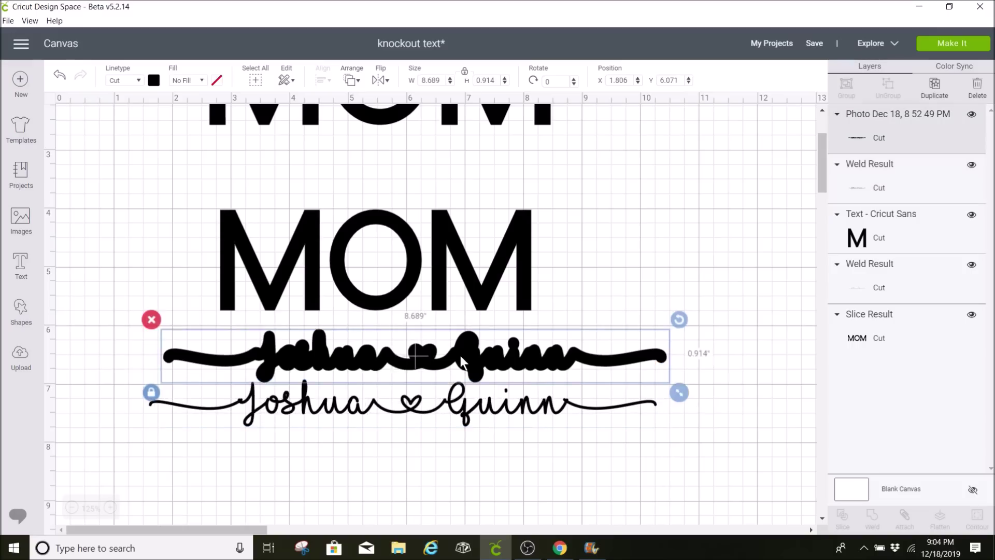
{"action": "left_click", "coordinate": [468, 407]}
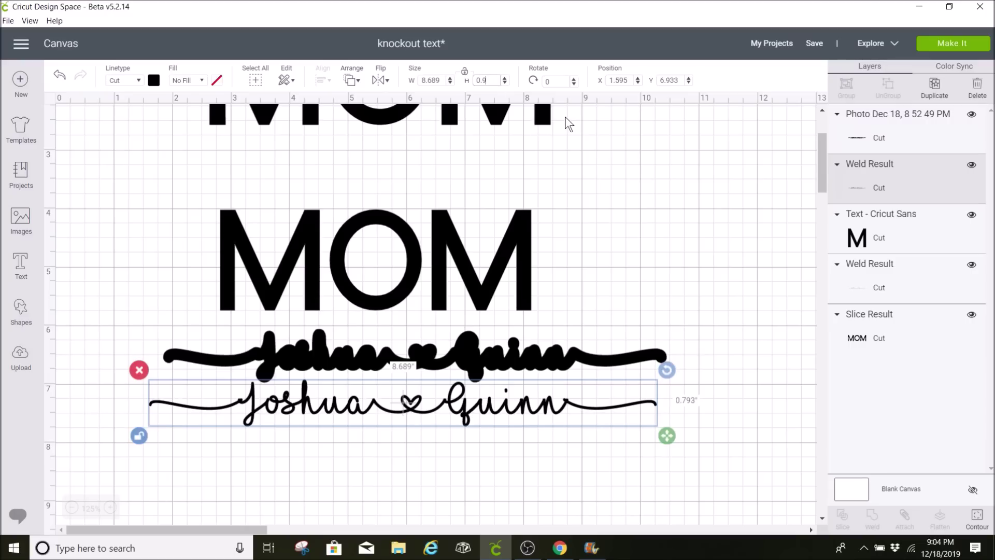
{"action": "key", "text": "Return"}
Recolor the lower script names with the light purple material color used in the first design
{"action": "scroll", "coordinate": [618, 281], "scroll_direction": "down", "scroll_amount": 2}
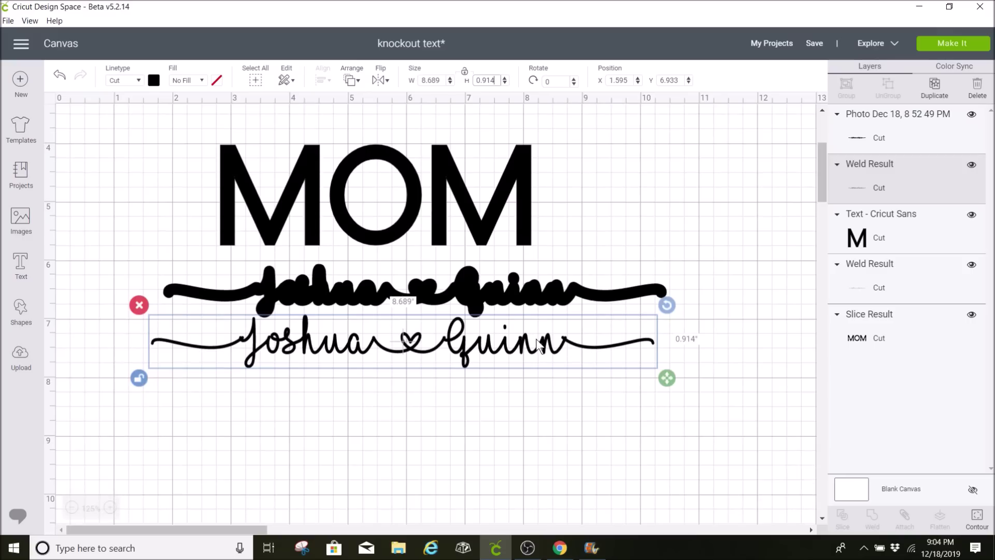
{"action": "left_click", "coordinate": [154, 80]}
{"action": "left_click", "coordinate": [182, 130]}
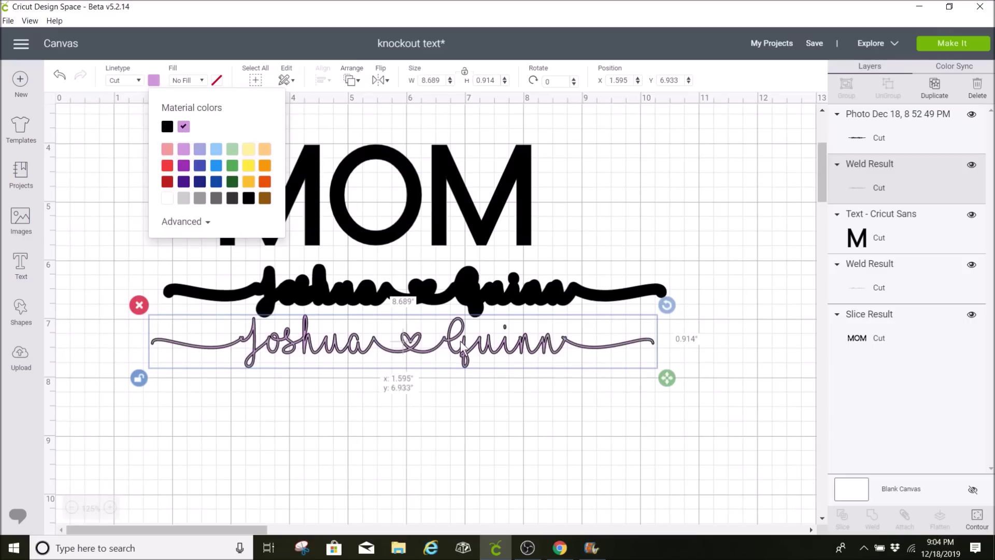
Move the purple script names onto the thick names image and send the thick image to the back
{"action": "left_click_drag", "start_coordinate": [461, 357], "coordinate": [463, 311]}
{"action": "right_click", "coordinate": [473, 288]}
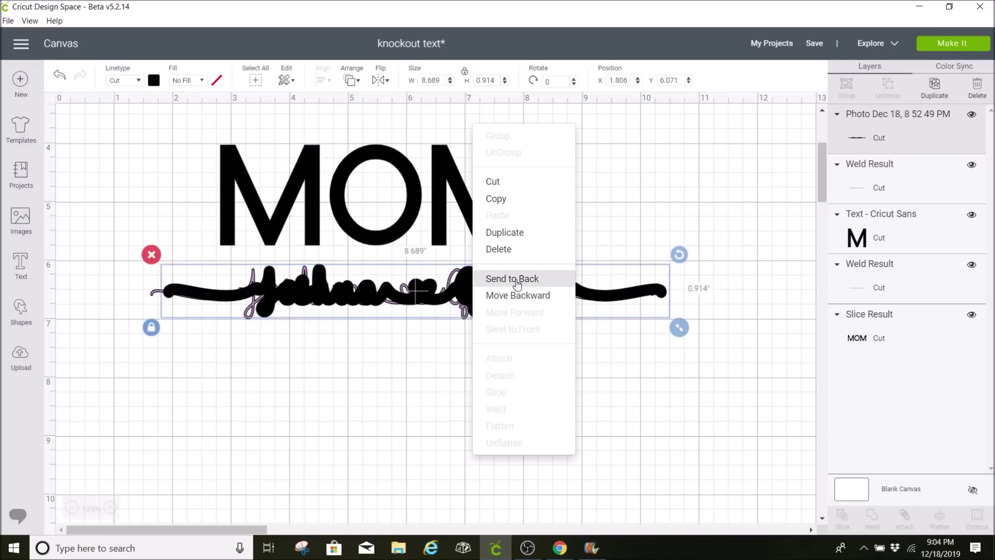
{"action": "left_click", "coordinate": [514, 276]}
Align the script names and the thick names image to a common center and check the outline around the letters
{"action": "left_click_drag", "start_coordinate": [536, 355], "coordinate": [561, 282]}
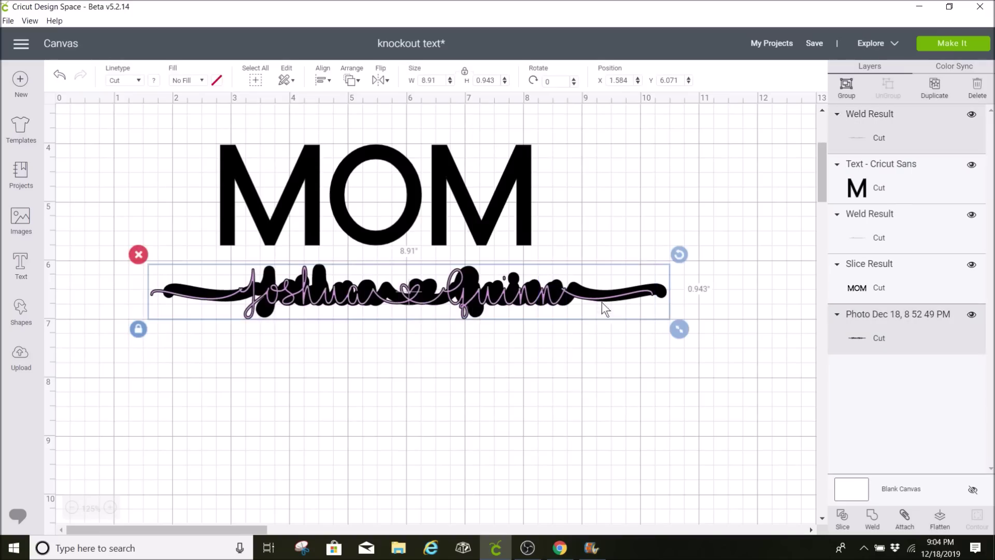
{"action": "left_click", "coordinate": [322, 81]}
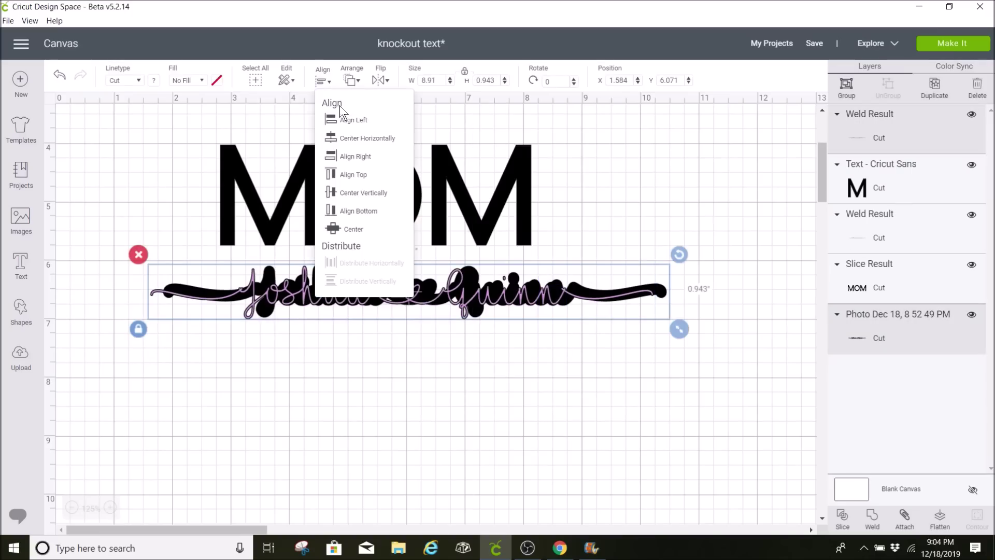
{"action": "left_click", "coordinate": [361, 232]}
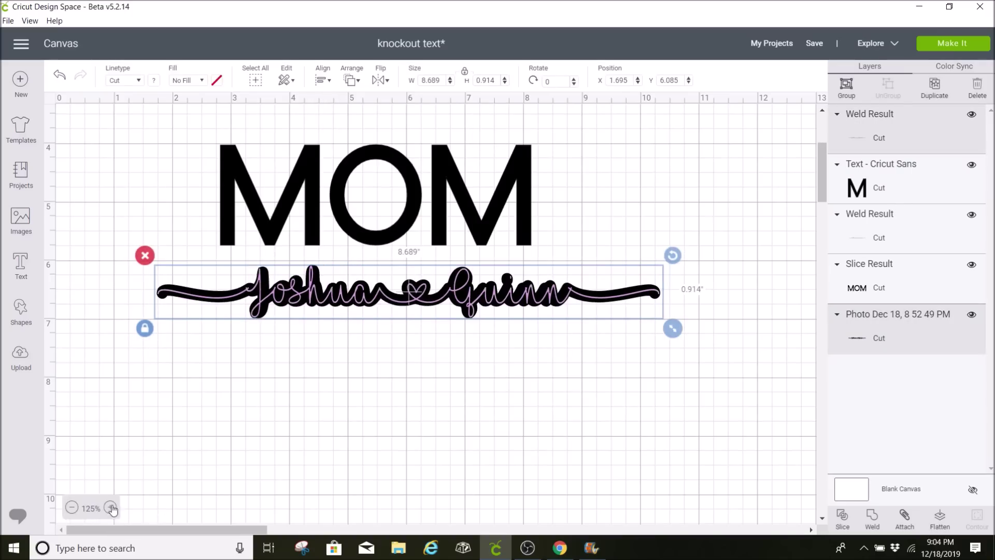
{"action": "left_click", "coordinate": [110, 506]}
{"action": "left_click", "coordinate": [115, 506]}
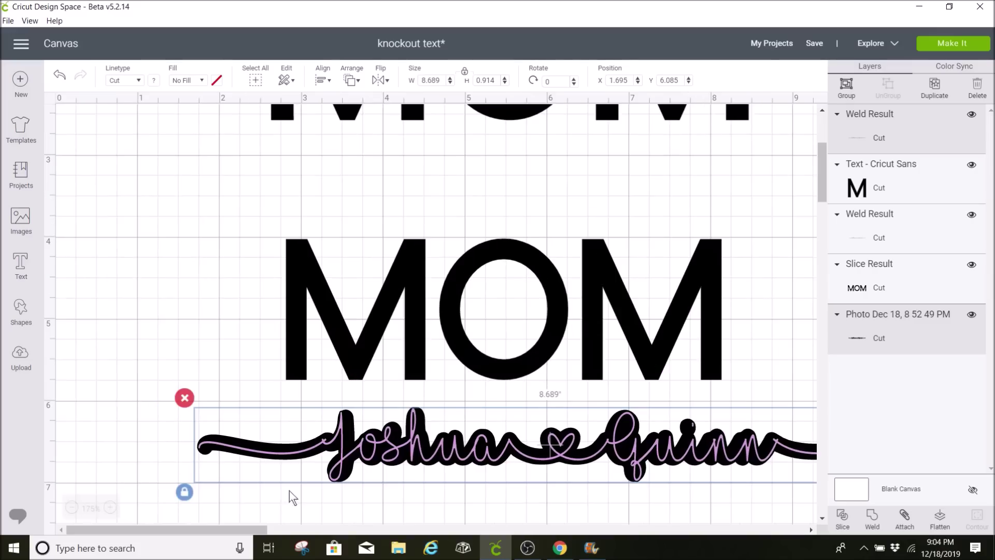
{"action": "scroll", "coordinate": [264, 526], "scroll_direction": "right", "scroll_amount": 3}
{"action": "scroll", "coordinate": [207, 456], "scroll_direction": "down", "scroll_amount": 3}
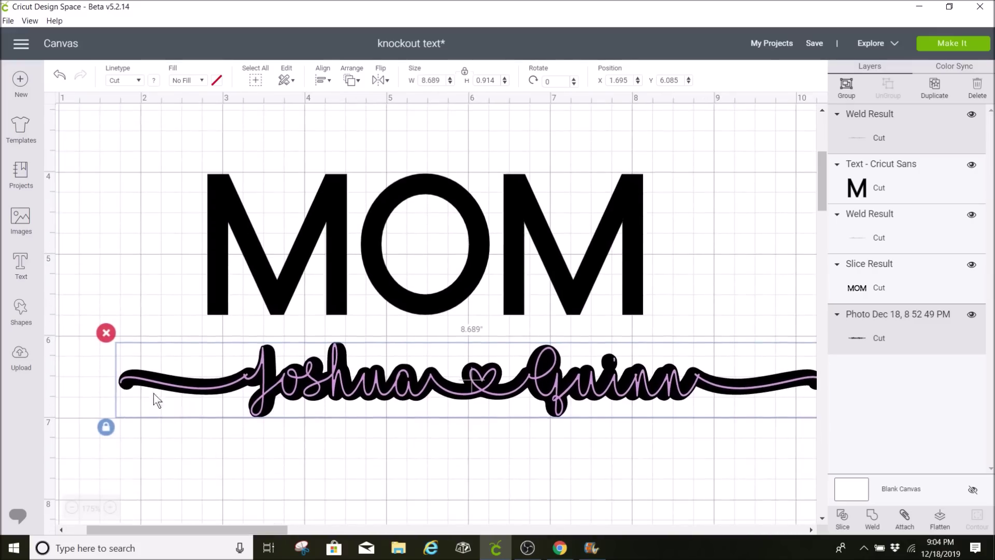
{"action": "scroll", "coordinate": [228, 394], "scroll_direction": "right", "scroll_amount": 2}
Move the script names down out of the way and place the thick names image across the second MOM
{"action": "left_click", "coordinate": [584, 450]}
{"action": "left_click_drag", "start_coordinate": [500, 410], "coordinate": [512, 490]}
{"action": "left_click_drag", "start_coordinate": [514, 376], "coordinate": [497, 249]}
Align the thick names image and the second MOM to a common center and slice them
{"action": "left_click_drag", "start_coordinate": [654, 341], "coordinate": [480, 201]}
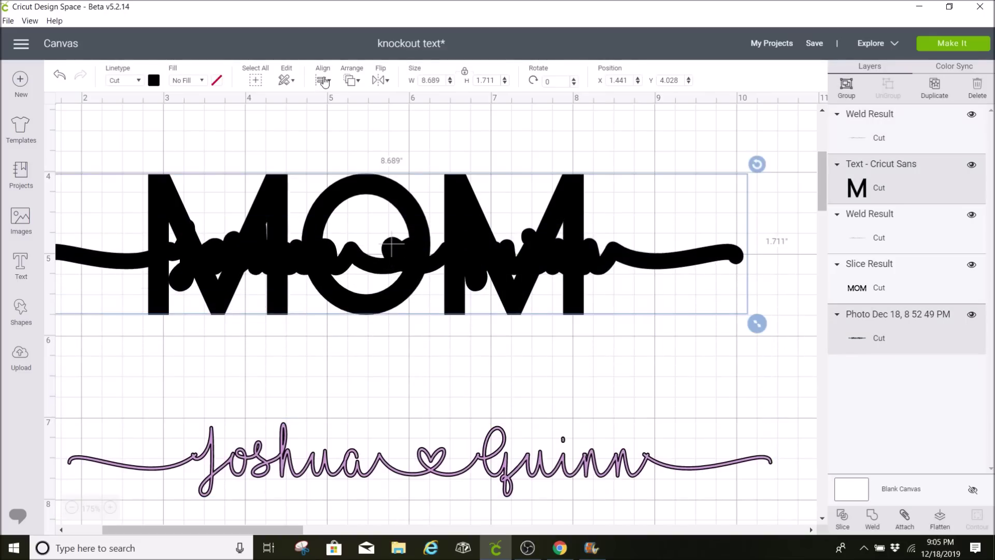
{"action": "left_click", "coordinate": [322, 80]}
{"action": "left_click", "coordinate": [390, 228]}
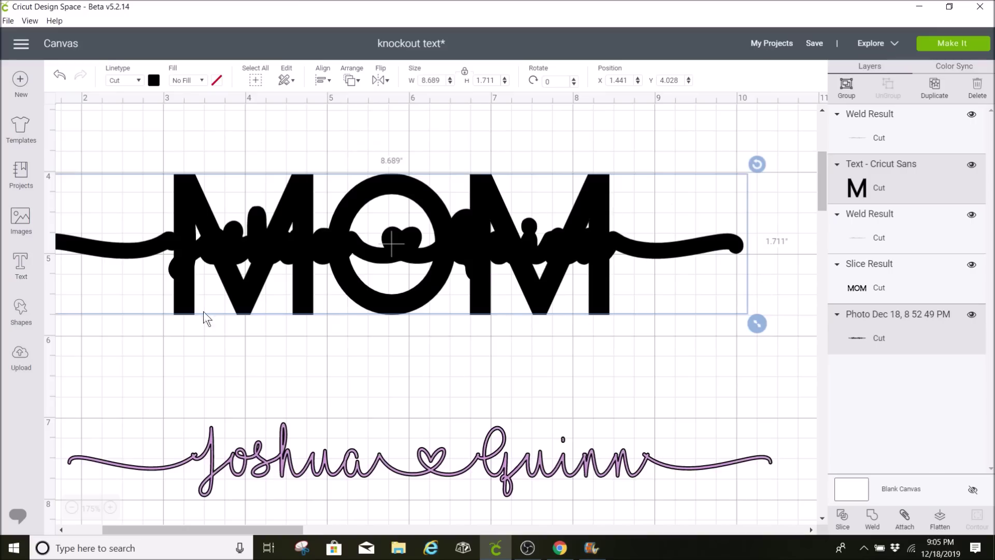
{"action": "left_click", "coordinate": [843, 518]}
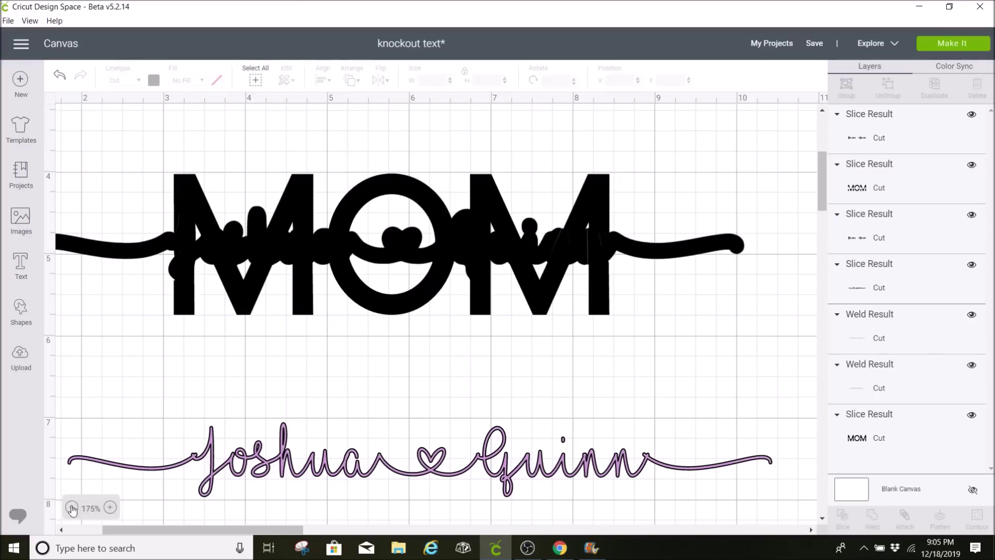
Move the knocked-out MOM down, clear of the leftover slice pieces
{"action": "left_click", "coordinate": [71, 508]}
{"action": "scroll", "coordinate": [321, 450], "scroll_direction": "up", "scroll_amount": 3}
{"action": "left_click_drag", "start_coordinate": [334, 400], "coordinate": [370, 501]}
{"action": "scroll", "coordinate": [369, 415], "scroll_direction": "down", "scroll_amount": 2}
Pull the leftover slice pieces apart and delete all of them, keeping only the knocked-out MOM
{"action": "left_click", "coordinate": [482, 224]}
{"action": "left_click_drag", "start_coordinate": [482, 224], "coordinate": [609, 192]}
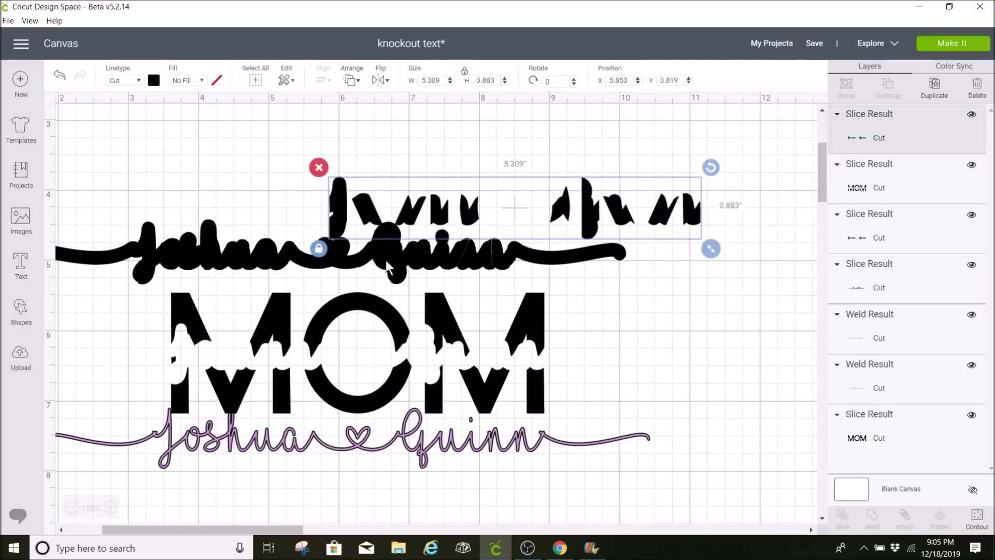
{"action": "left_click", "coordinate": [384, 237]}
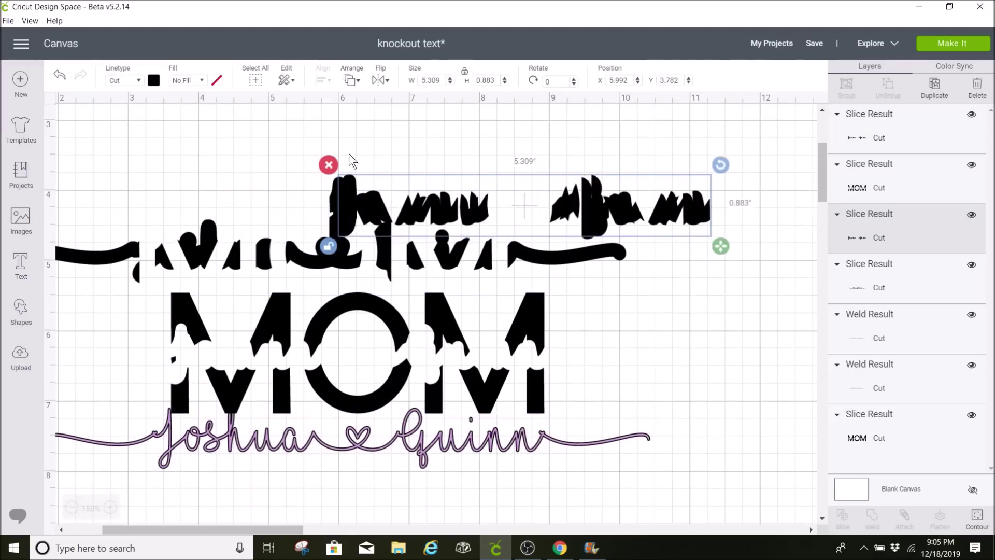
{"action": "left_click", "coordinate": [328, 165]}
{"action": "left_click", "coordinate": [335, 194]}
{"action": "left_click", "coordinate": [317, 166]}
{"action": "left_click", "coordinate": [172, 240]}
{"action": "left_click_drag", "start_coordinate": [173, 239], "coordinate": [388, 228]}
{"action": "left_click", "coordinate": [268, 189]}
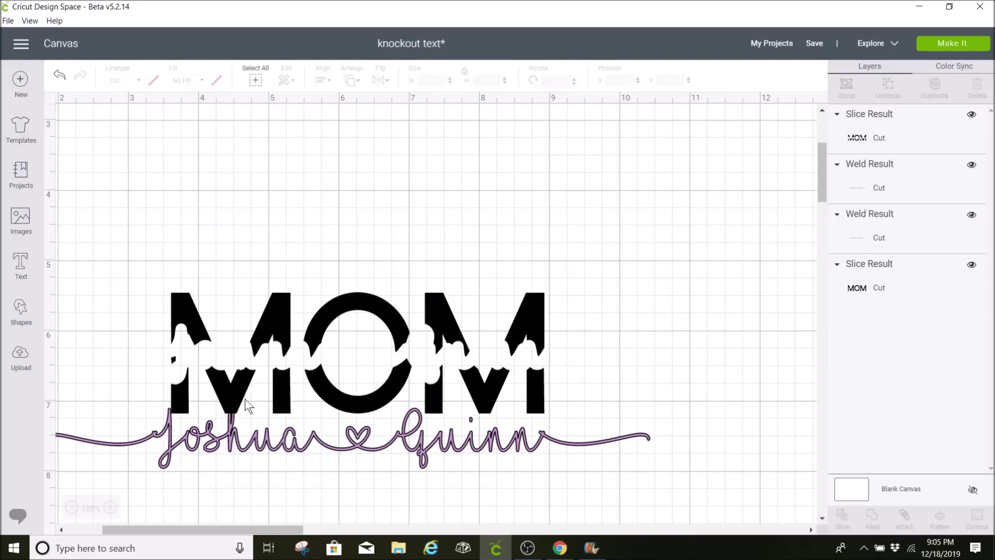
Place the purple script names over the knocked-out MOM and align both to a common center
{"action": "left_click_drag", "start_coordinate": [363, 382], "coordinate": [382, 309]}
{"action": "left_click_drag", "start_coordinate": [425, 459], "coordinate": [454, 301]}
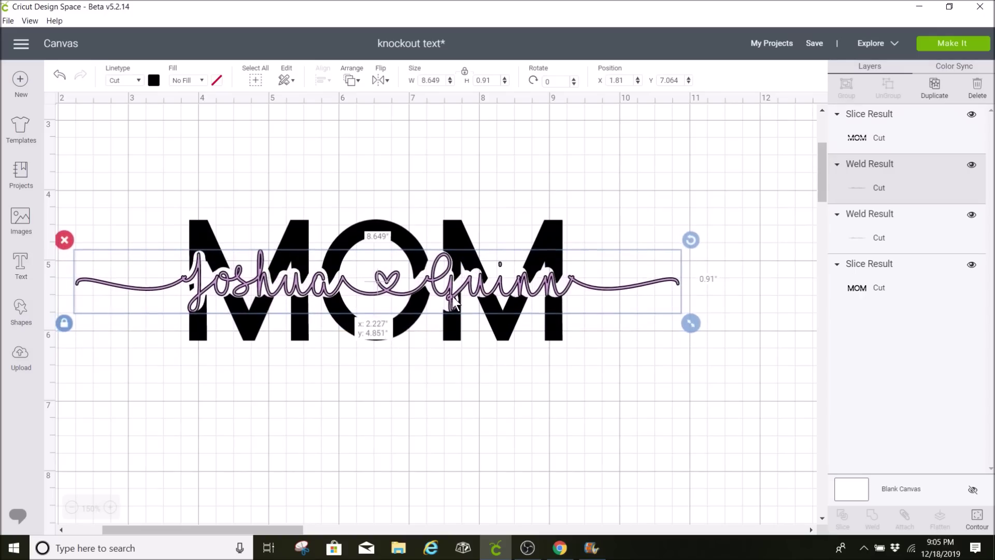
{"action": "left_click_drag", "start_coordinate": [592, 402], "coordinate": [406, 217]}
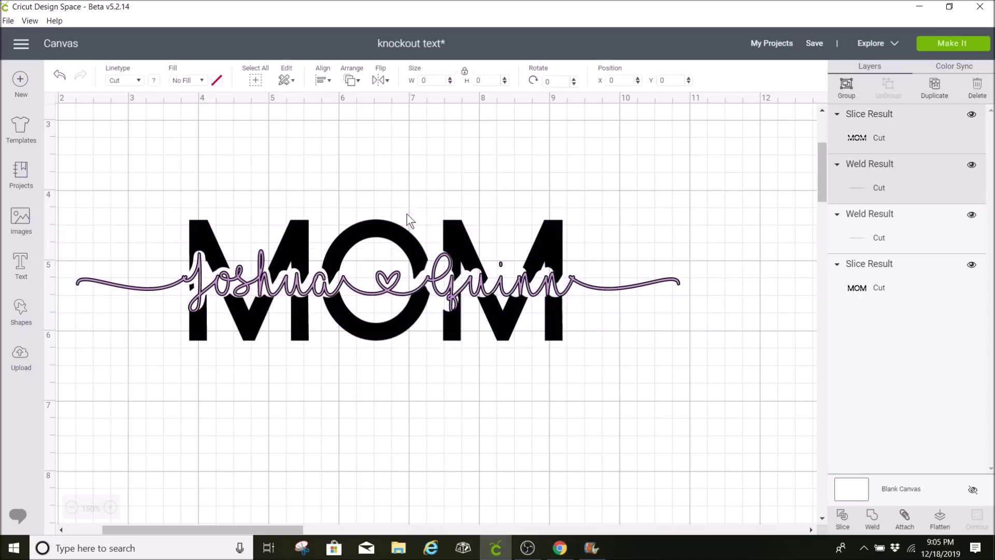
{"action": "left_click", "coordinate": [321, 80]}
{"action": "left_click", "coordinate": [335, 220]}
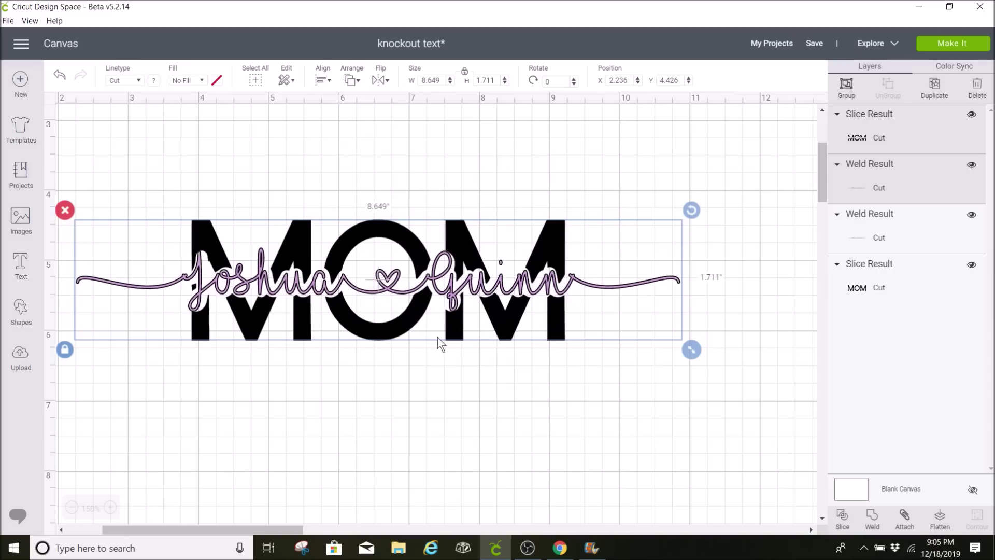
{"action": "left_click", "coordinate": [475, 400]}
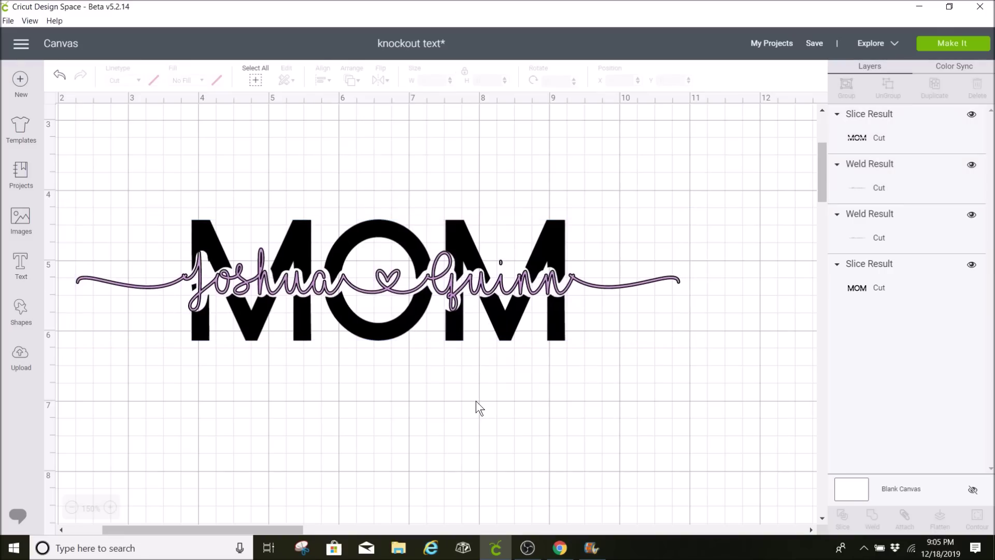
Select the knocked-out MOM with its script names and move them directly beneath the first design, to about X 1.55, Y 3.12 in
{"action": "scroll", "coordinate": [475, 408], "scroll_direction": "up", "scroll_amount": 2}
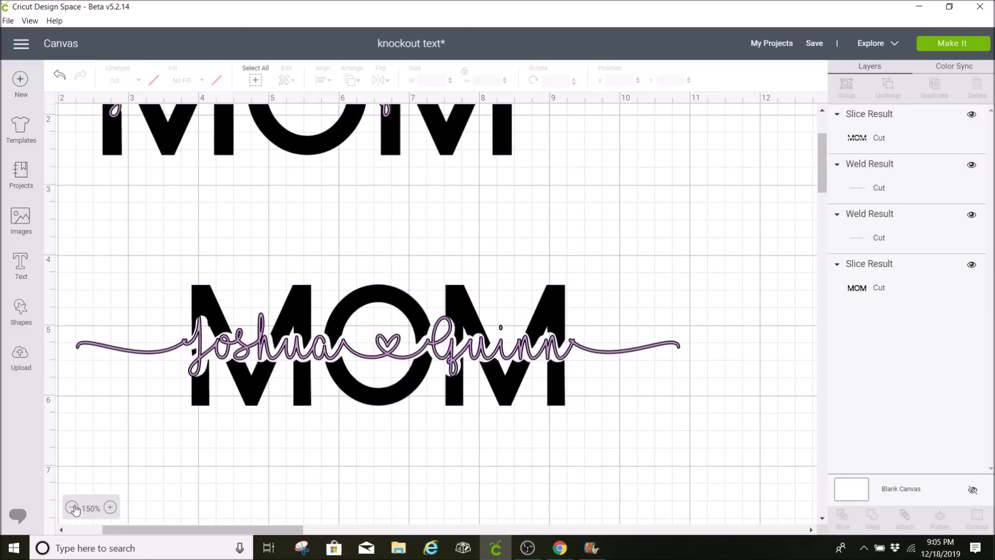
{"action": "left_click", "coordinate": [72, 507]}
{"action": "scroll", "coordinate": [217, 497], "scroll_direction": "up", "scroll_amount": 2}
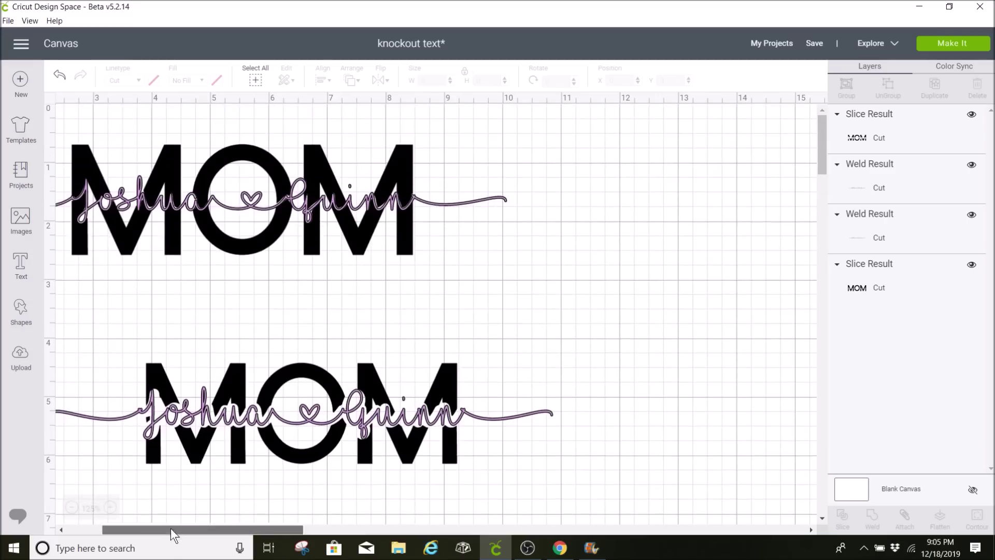
{"action": "left_click_drag", "start_coordinate": [170, 527], "coordinate": [134, 528]}
{"action": "left_click_drag", "start_coordinate": [669, 463], "coordinate": [525, 351]}
{"action": "left_click_drag", "start_coordinate": [553, 429], "coordinate": [512, 353]}
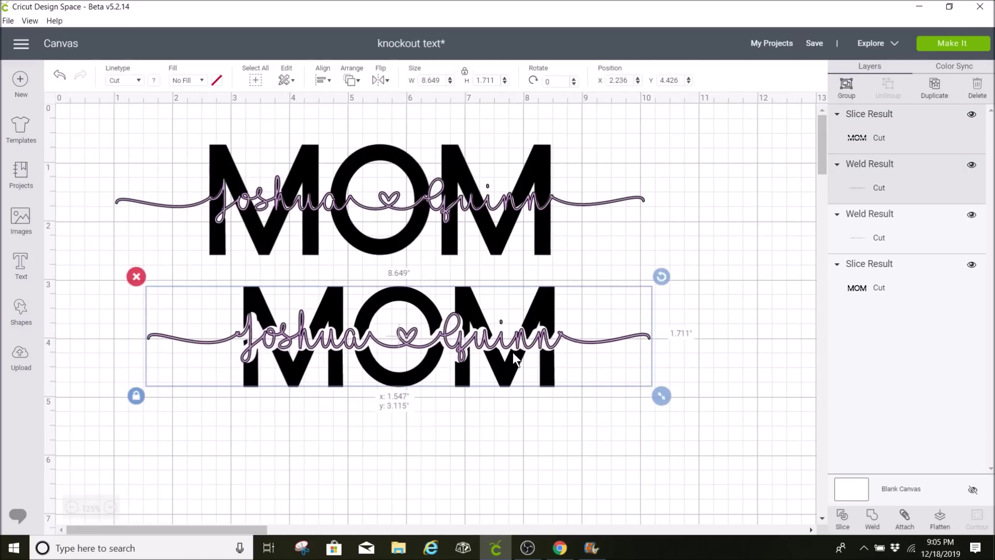
{"action": "left_click", "coordinate": [455, 414]}
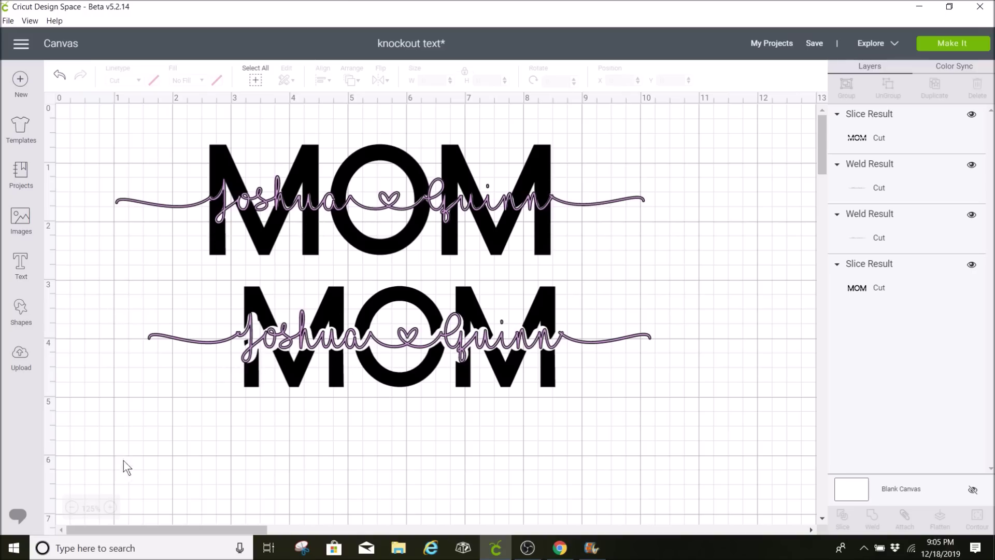
Redo the last move of the second design and select the script names of the first design
{"action": "left_click", "coordinate": [110, 507]}
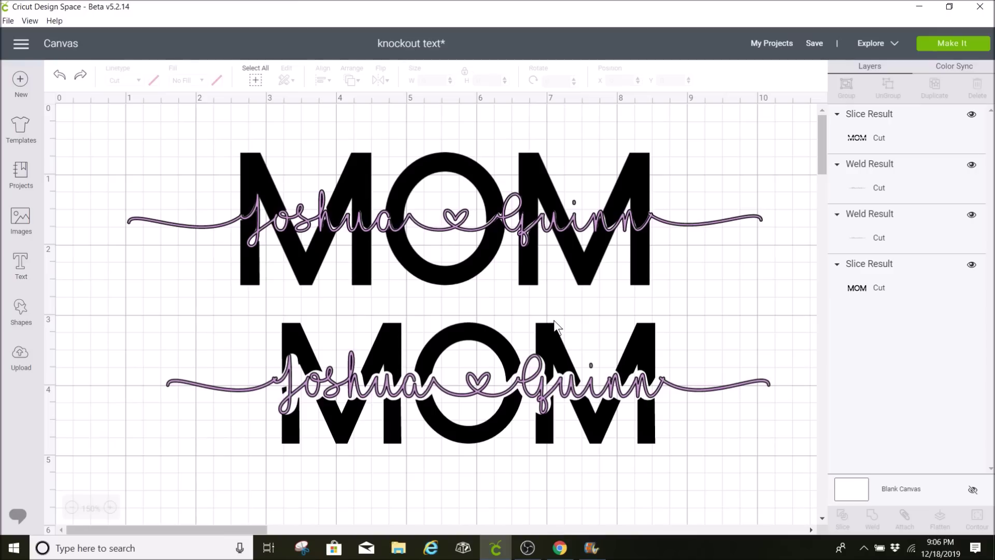
{"action": "key", "text": "ctrl+y"}
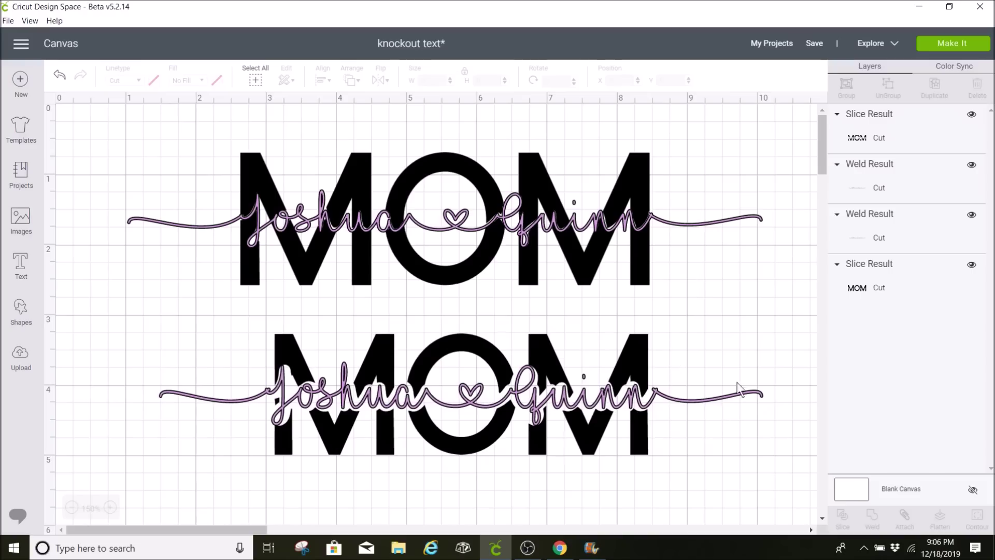
{"action": "left_click", "coordinate": [854, 299]}
{"action": "left_click", "coordinate": [866, 247]}
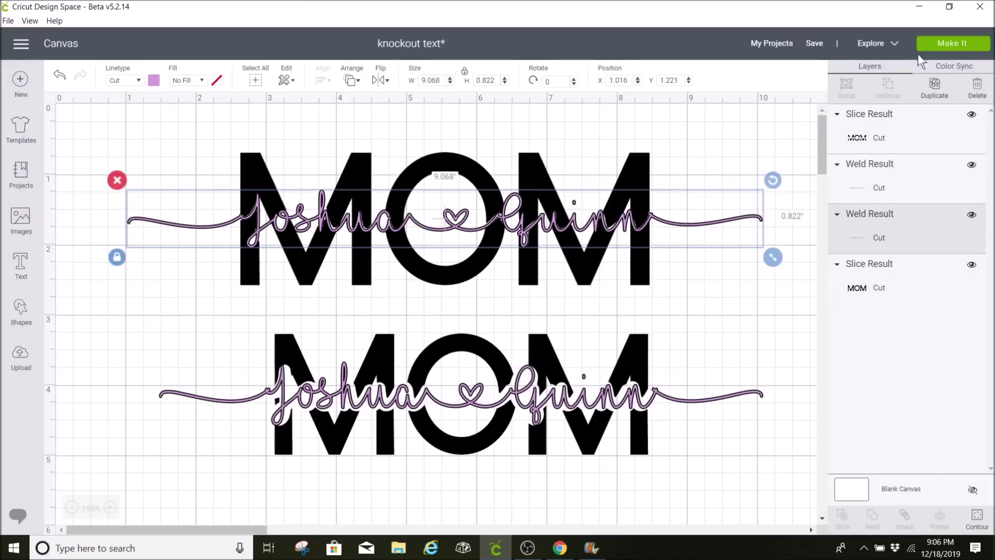
Preview how the black MOM letters and purple script names are laid out on the cutting mats, then return to the canvas
{"action": "left_click", "coordinate": [938, 45]}
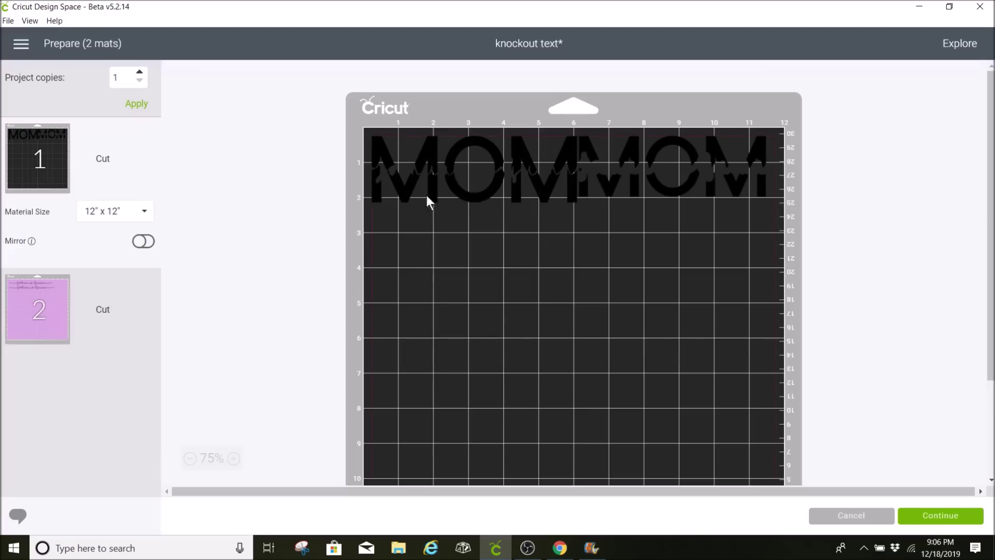
{"action": "left_click", "coordinate": [54, 335]}
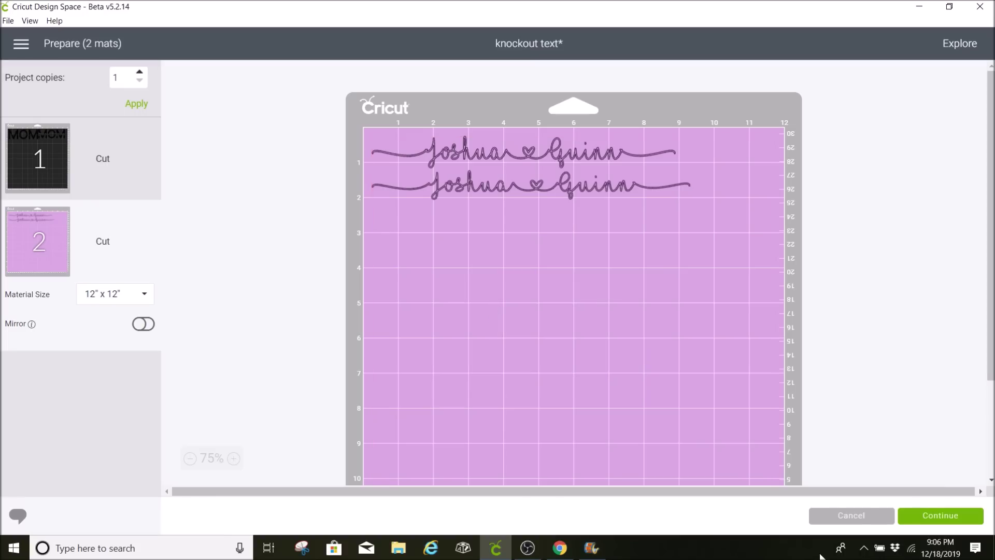
{"action": "left_click", "coordinate": [872, 513]}
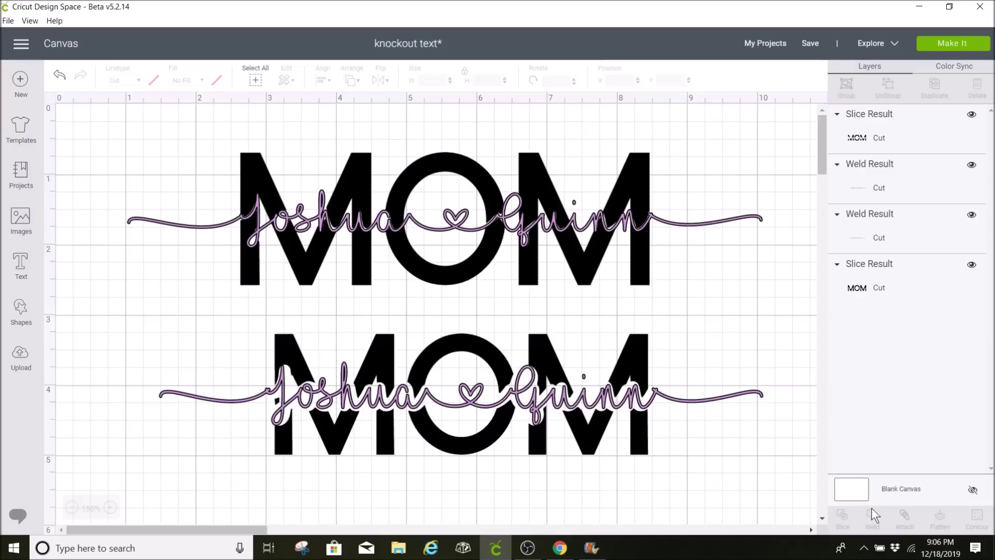